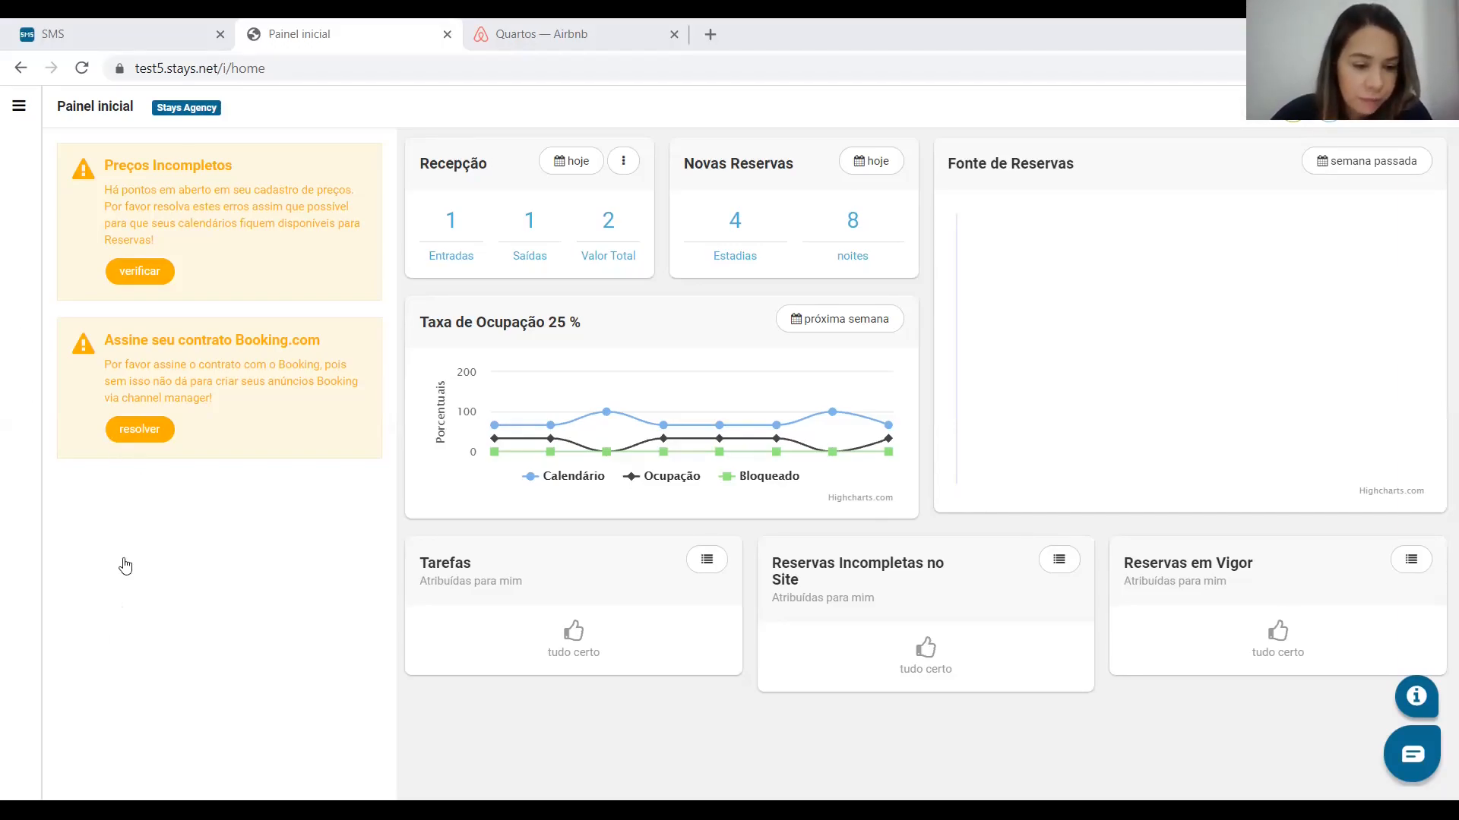
Step: Open the Precificação section of the general settings
mouse_move(98, 677)
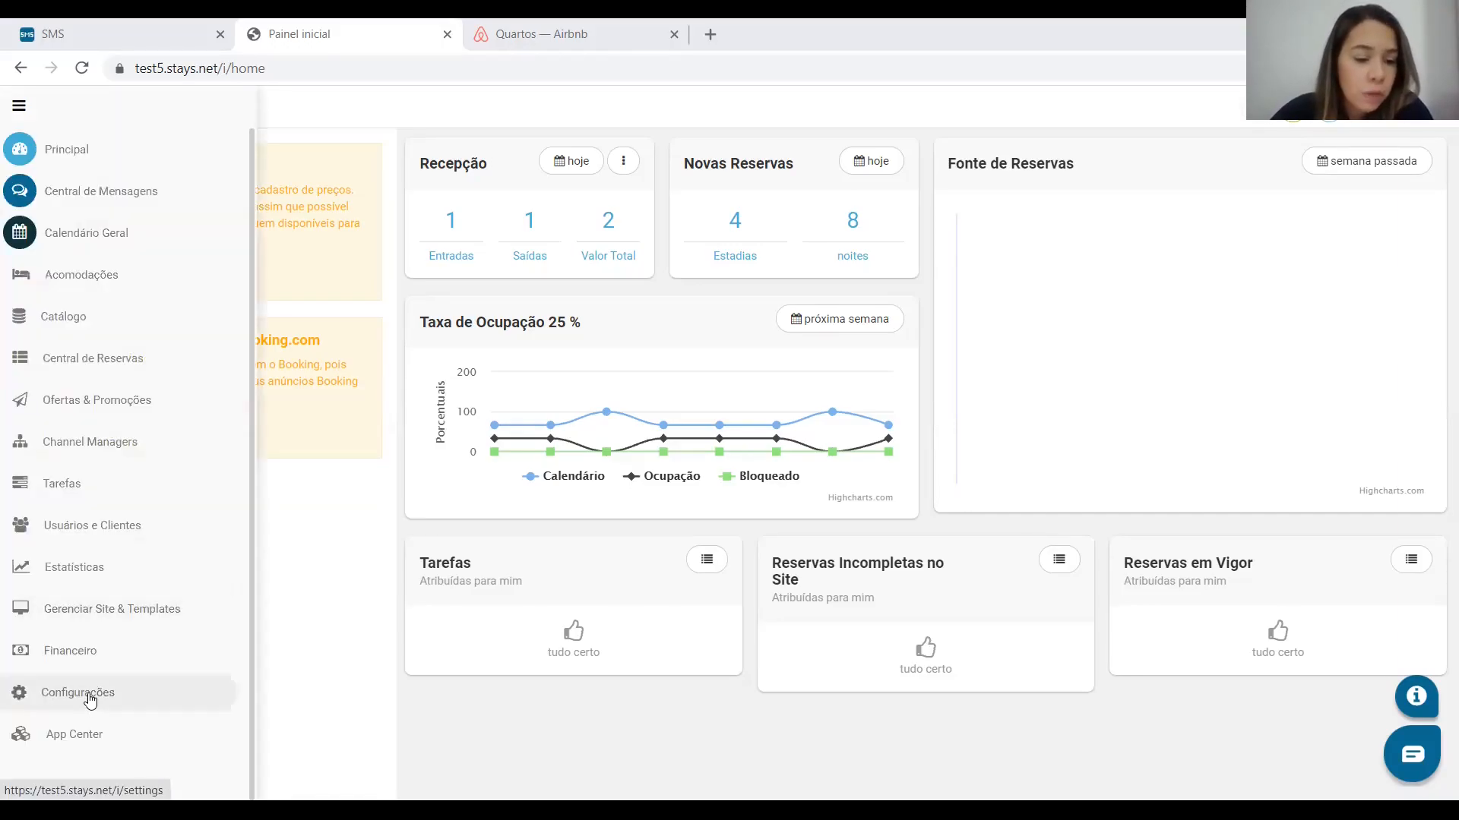
left_click(83, 690)
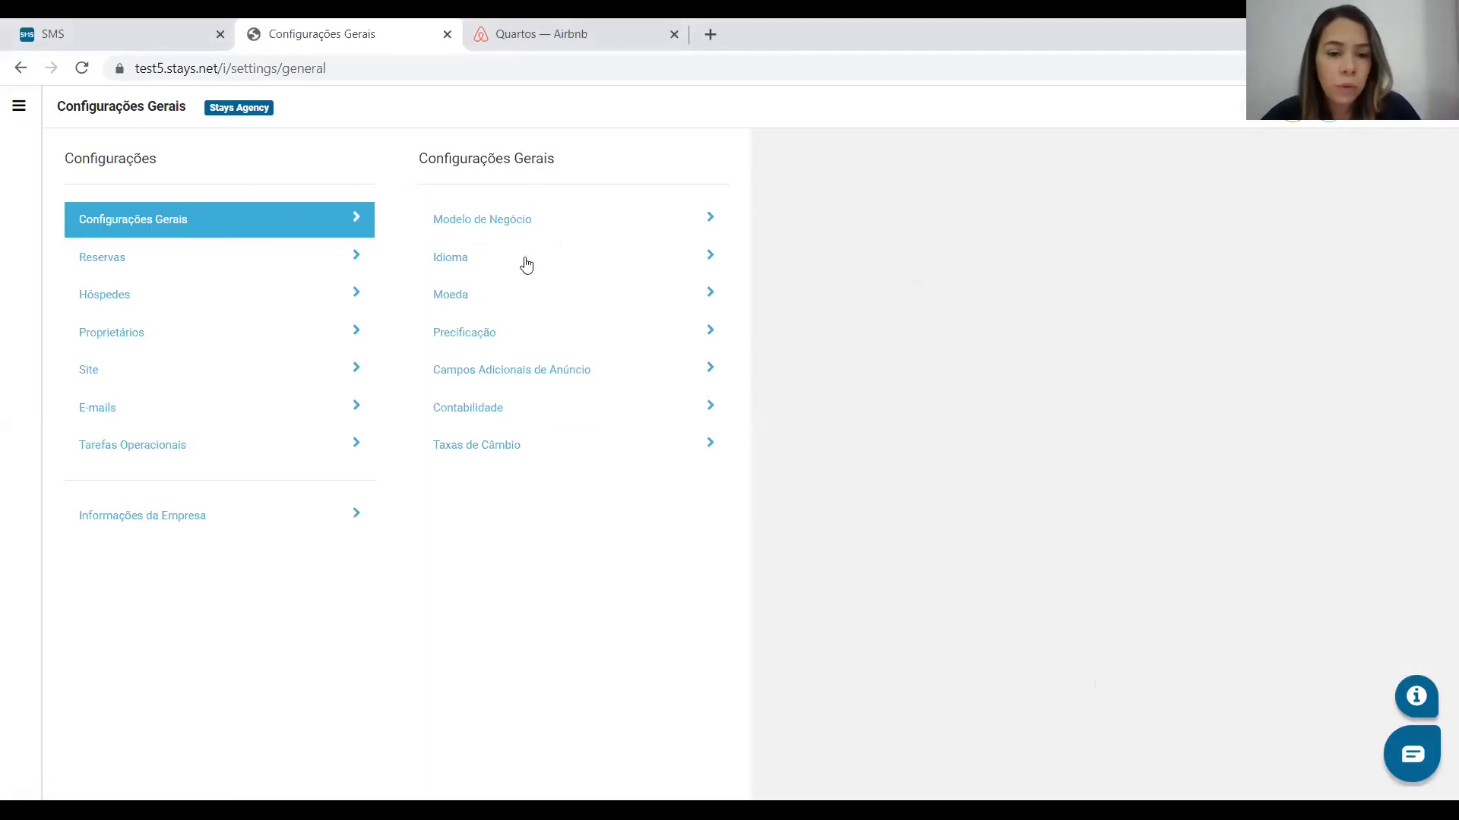
left_click(507, 340)
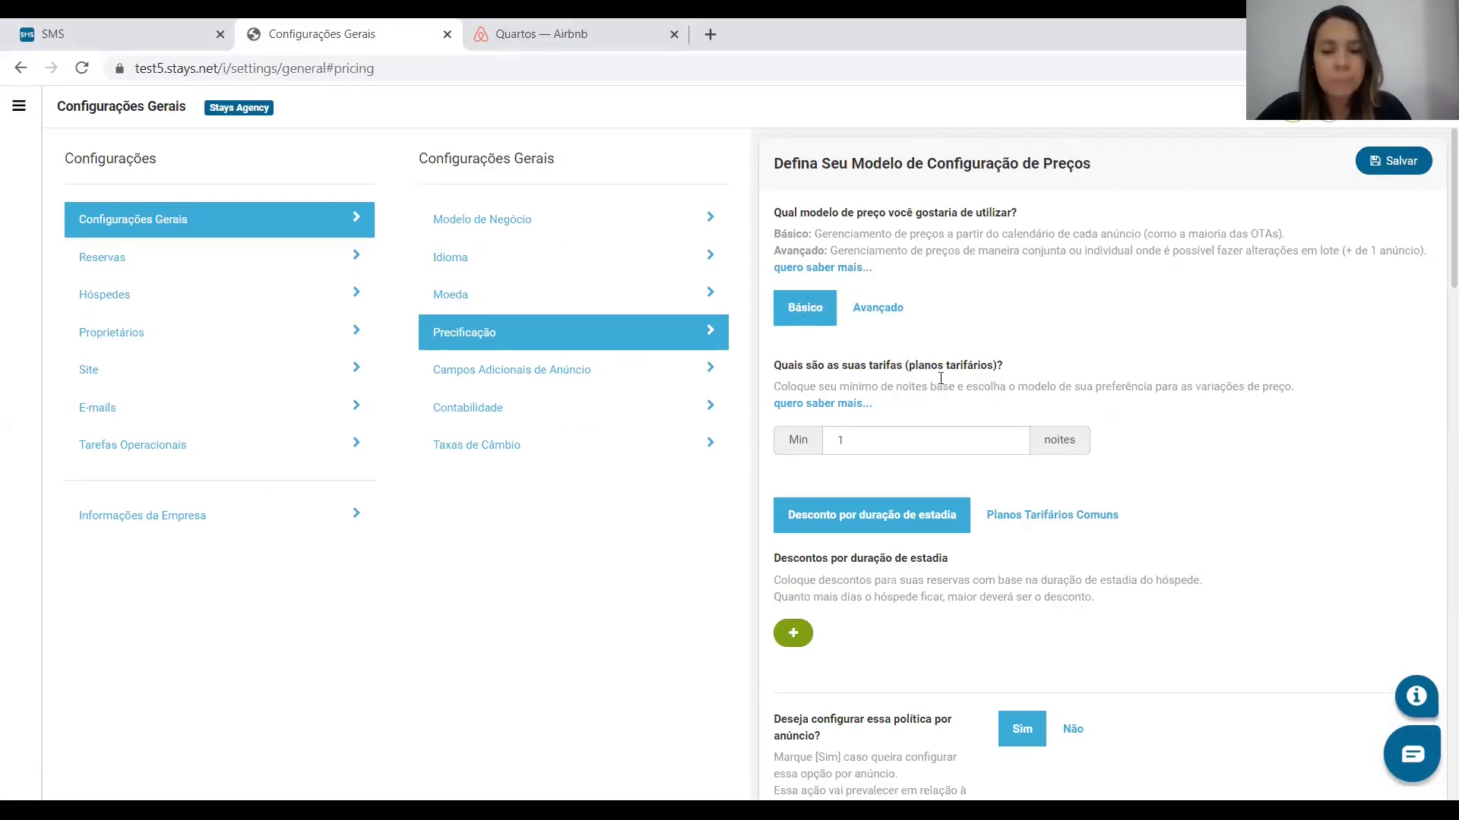
Step: Add three length-of-stay discounts, keeping the first as Personalizado and setting the second to Semanal and the third to Mensal
scroll(1179, 380, "down", 2)
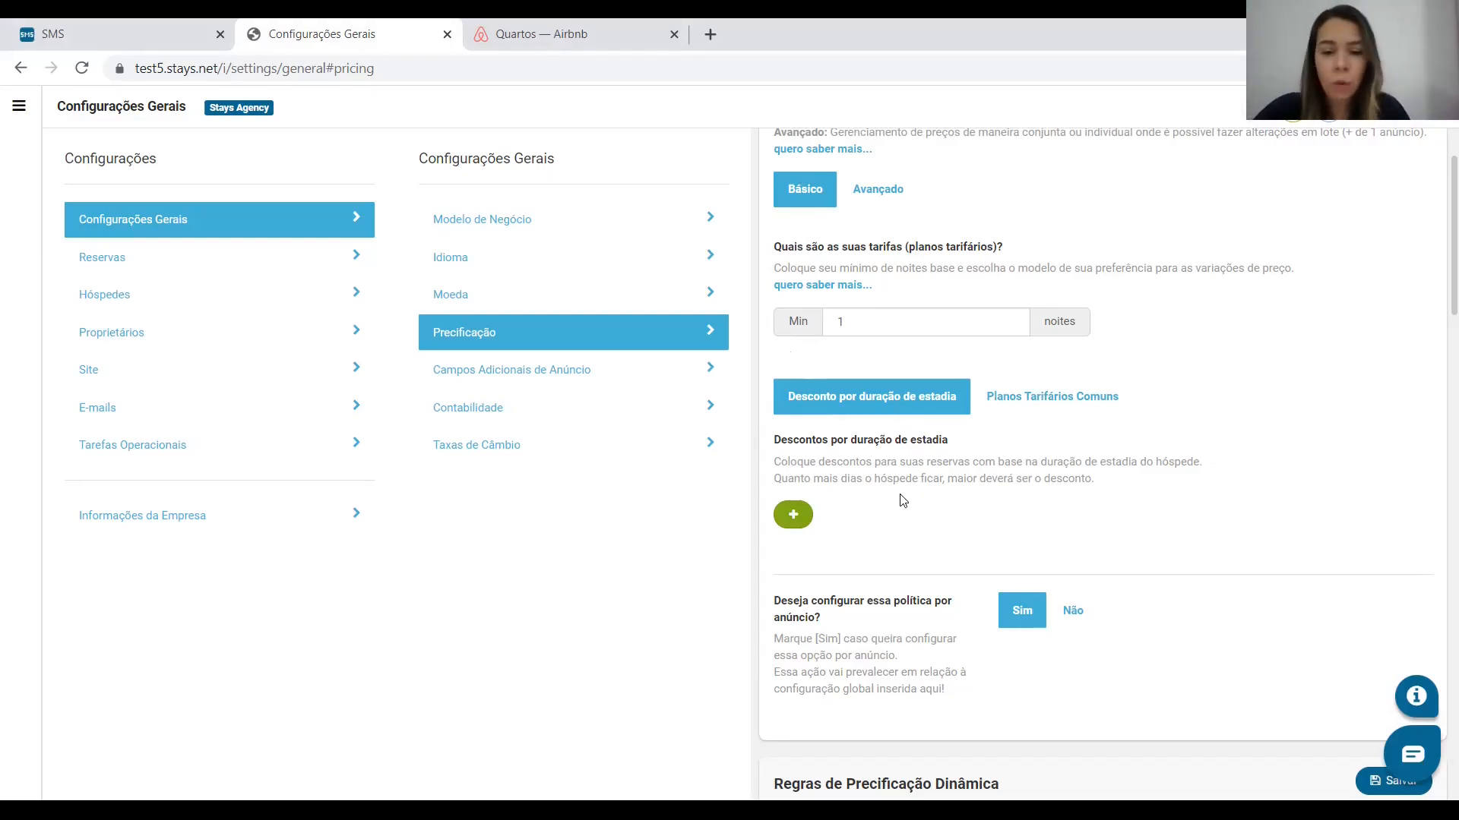
left_click(793, 512)
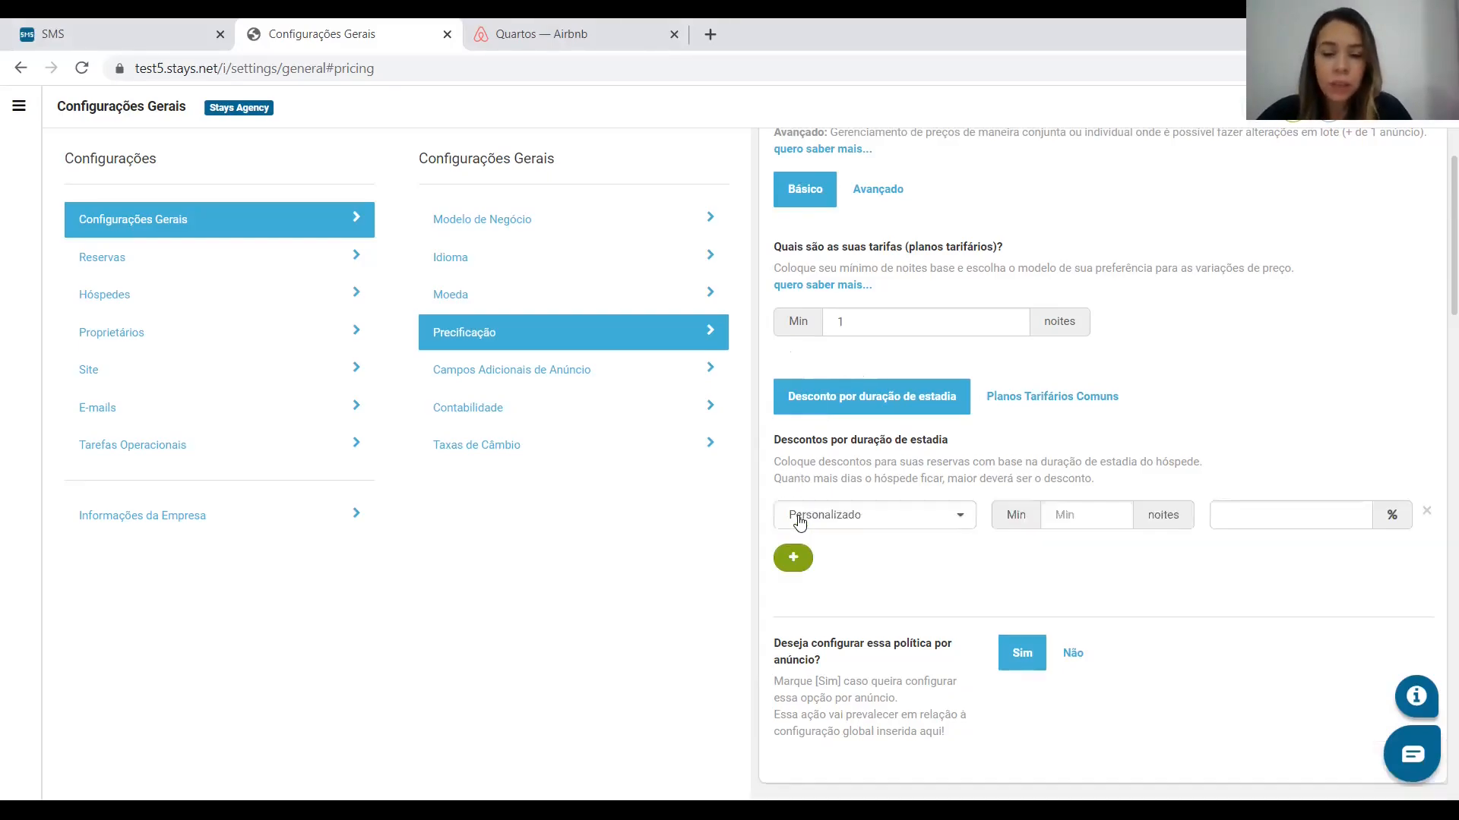
left_click(792, 558)
left_click(792, 600)
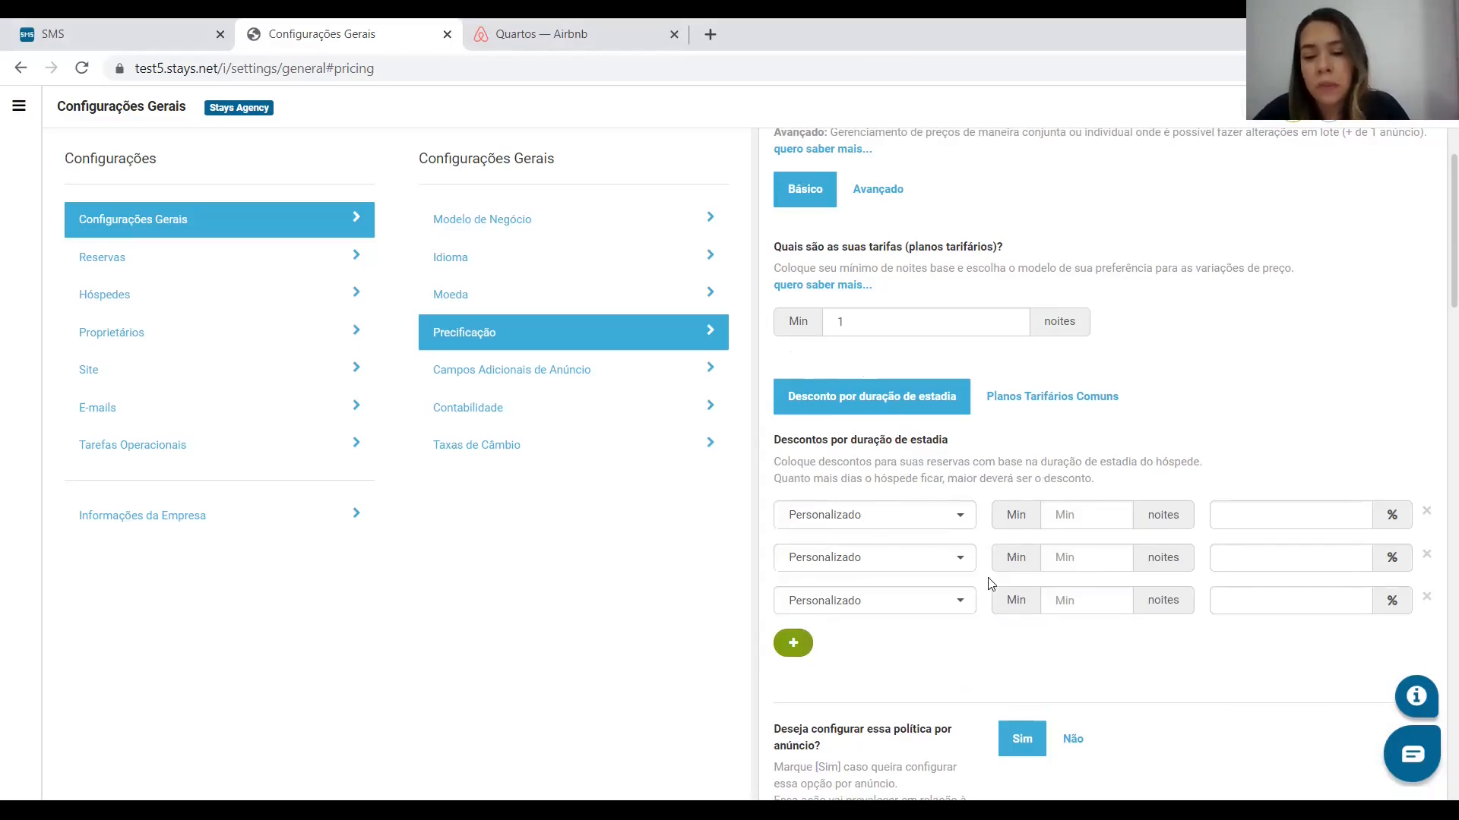
left_click(934, 562)
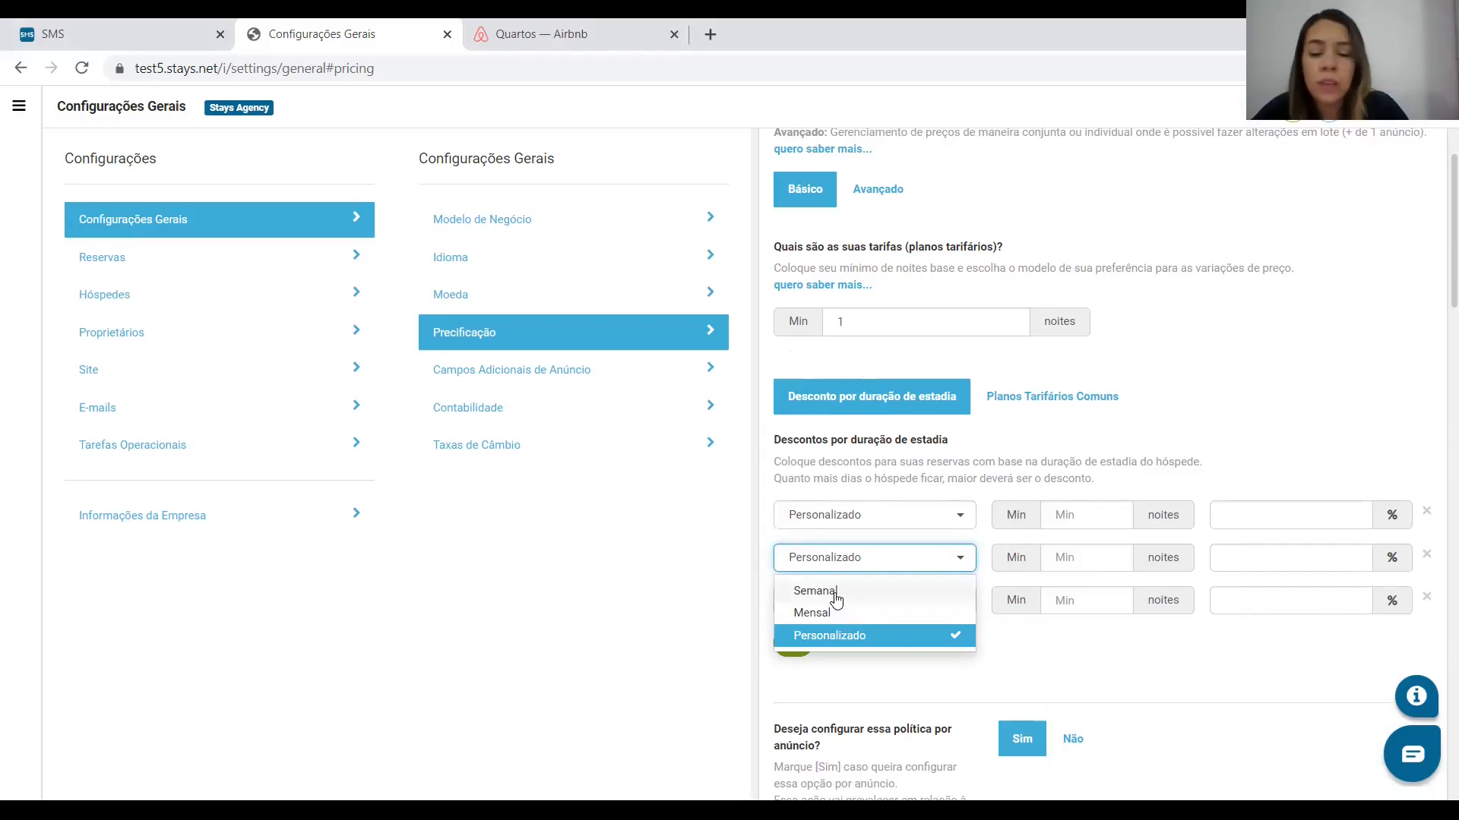
left_click(836, 593)
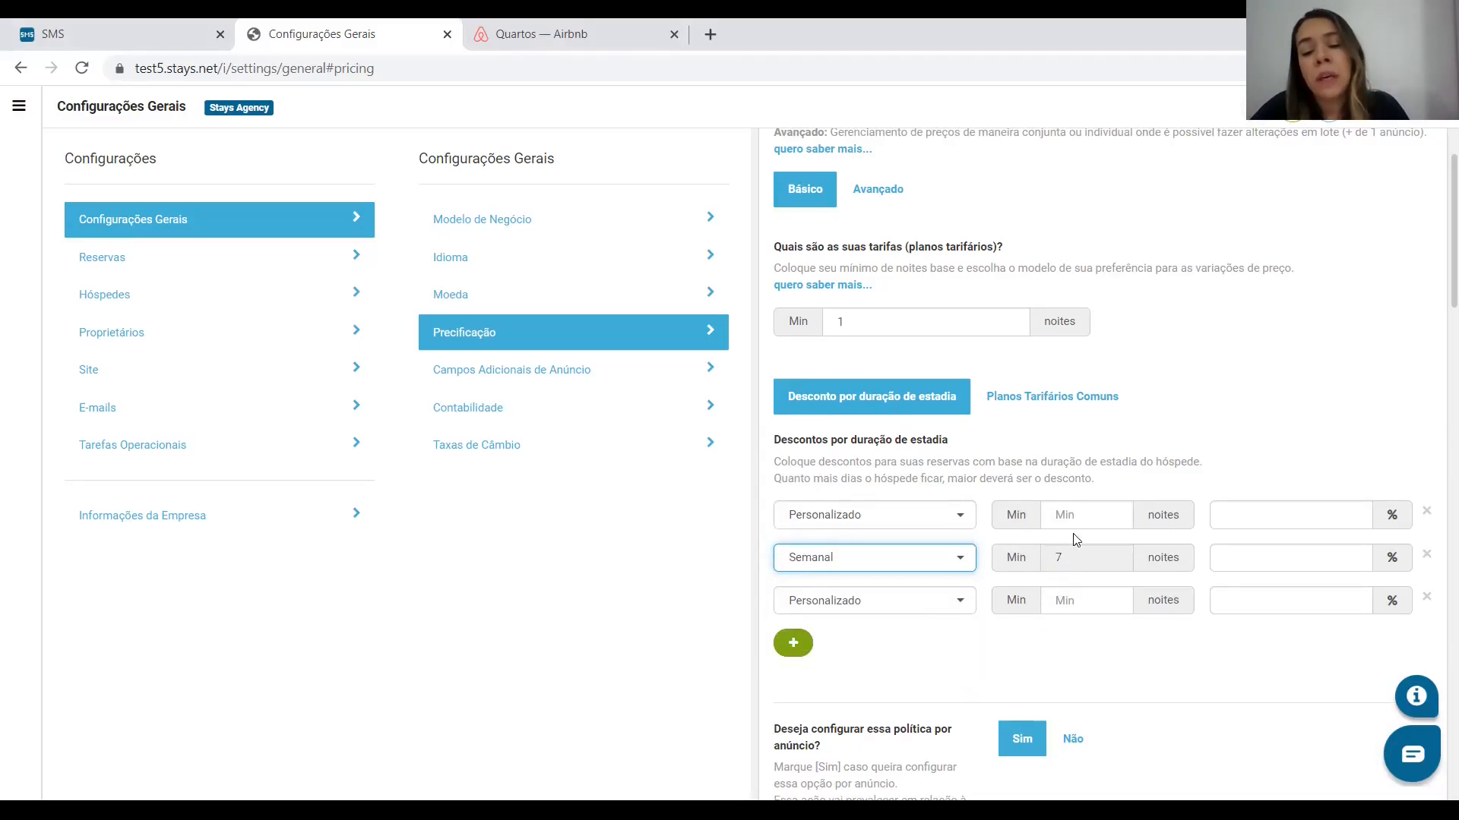
left_click(903, 609)
left_click(895, 655)
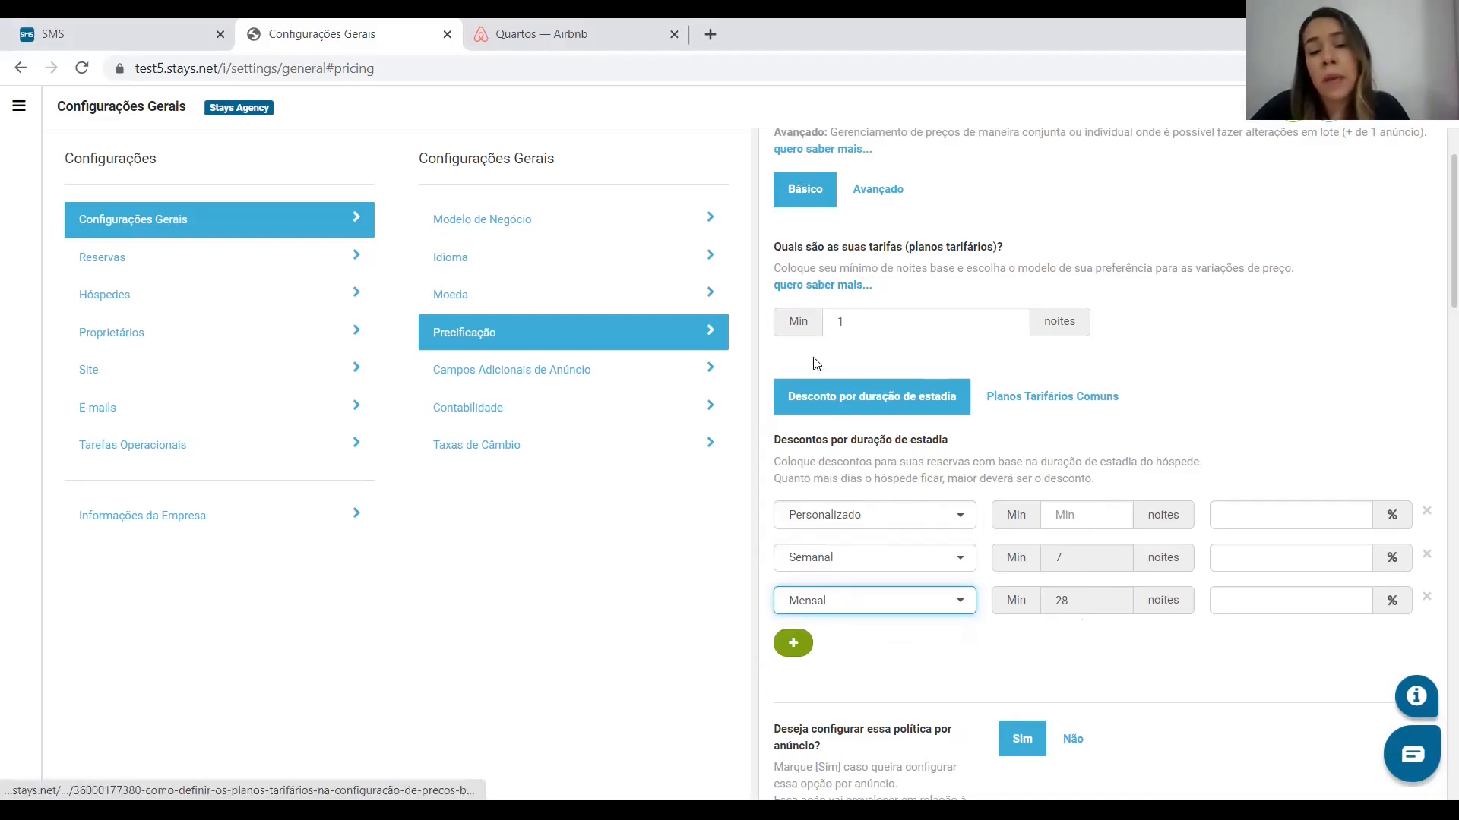
Step: Set the Personalizado discount to a minimum of 3 nights and 5%
left_click(1100, 514)
type("3")
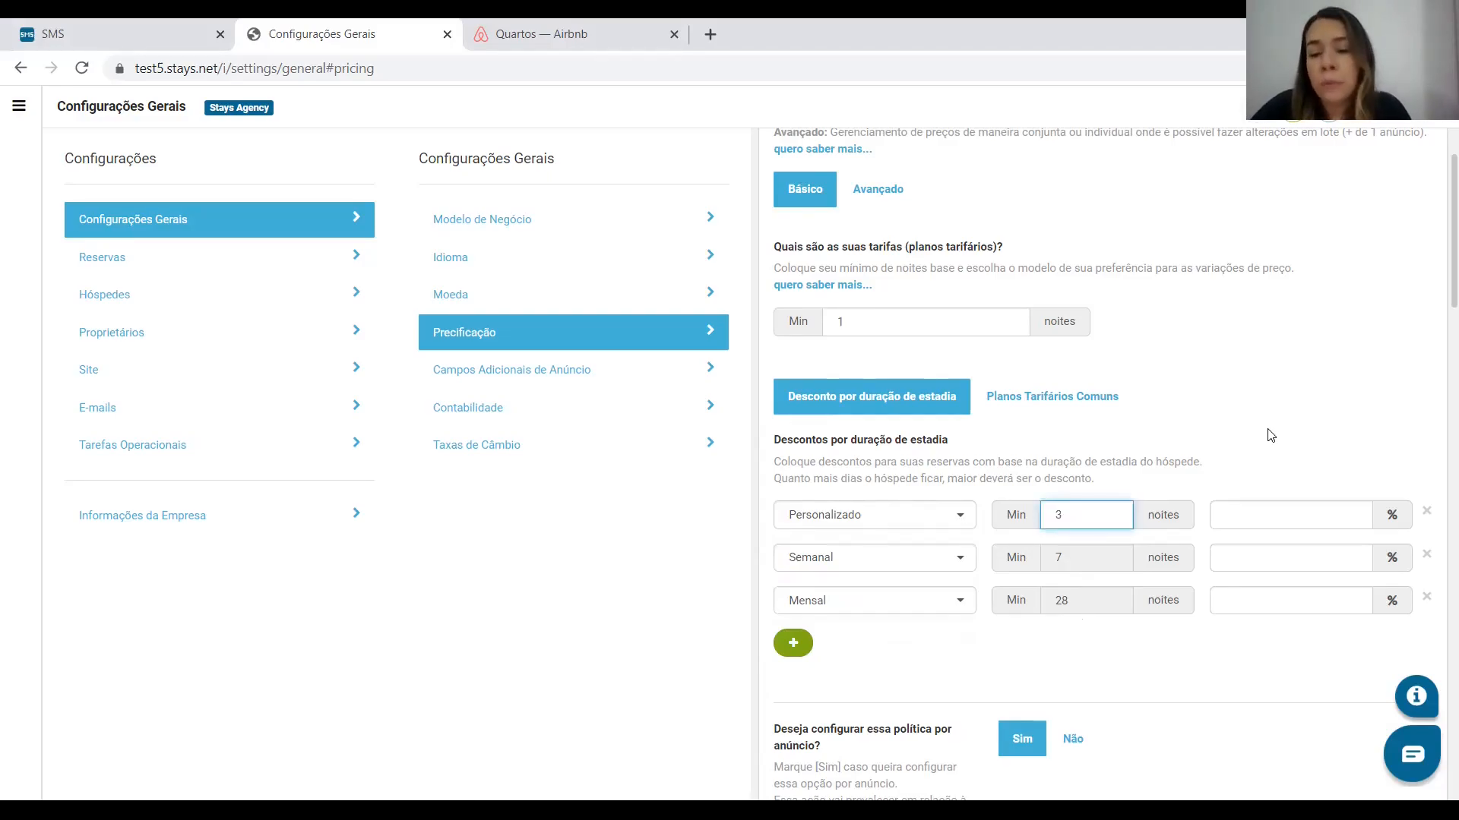
left_click(1257, 513)
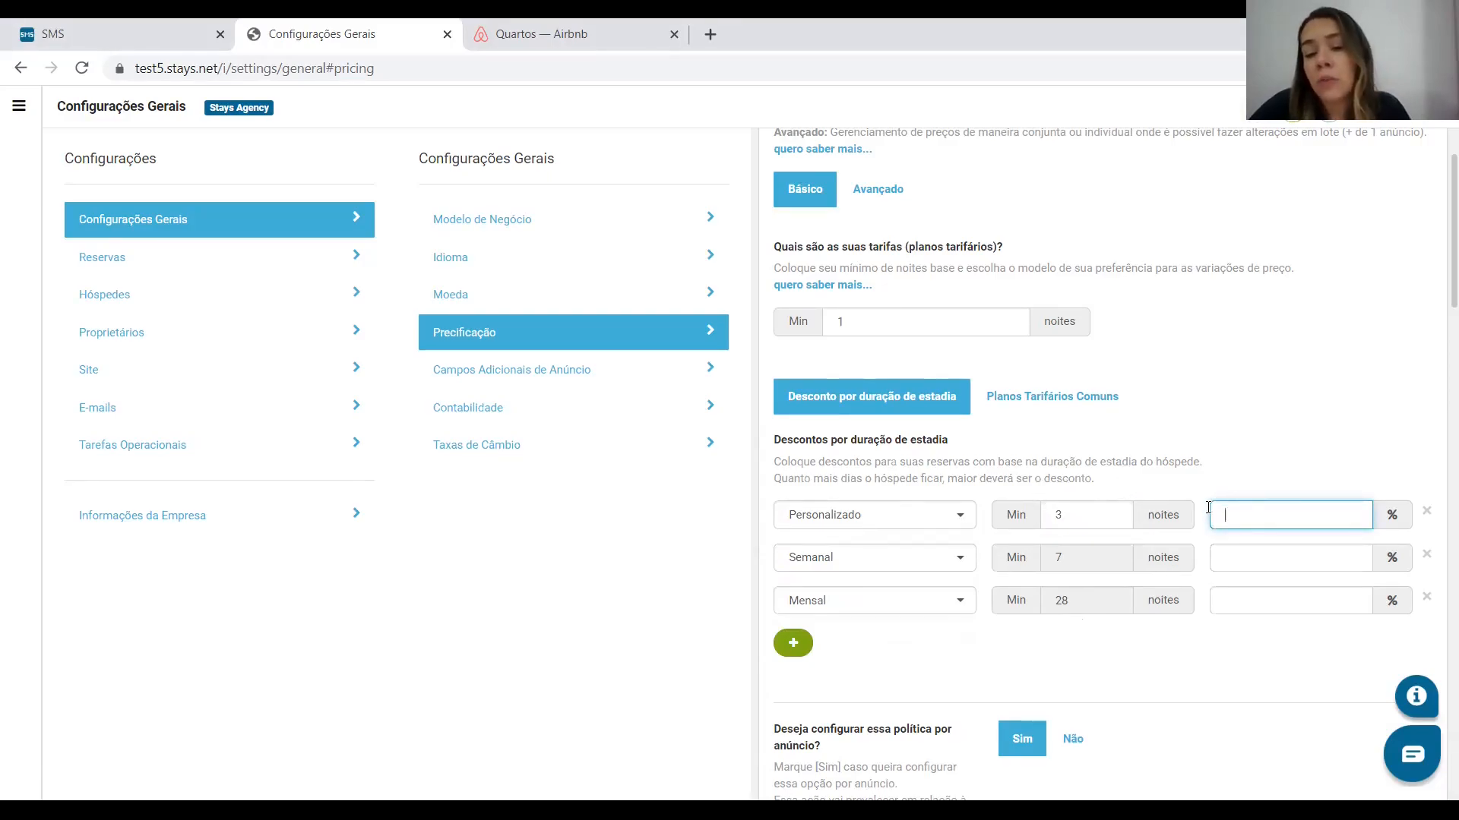
type("5")
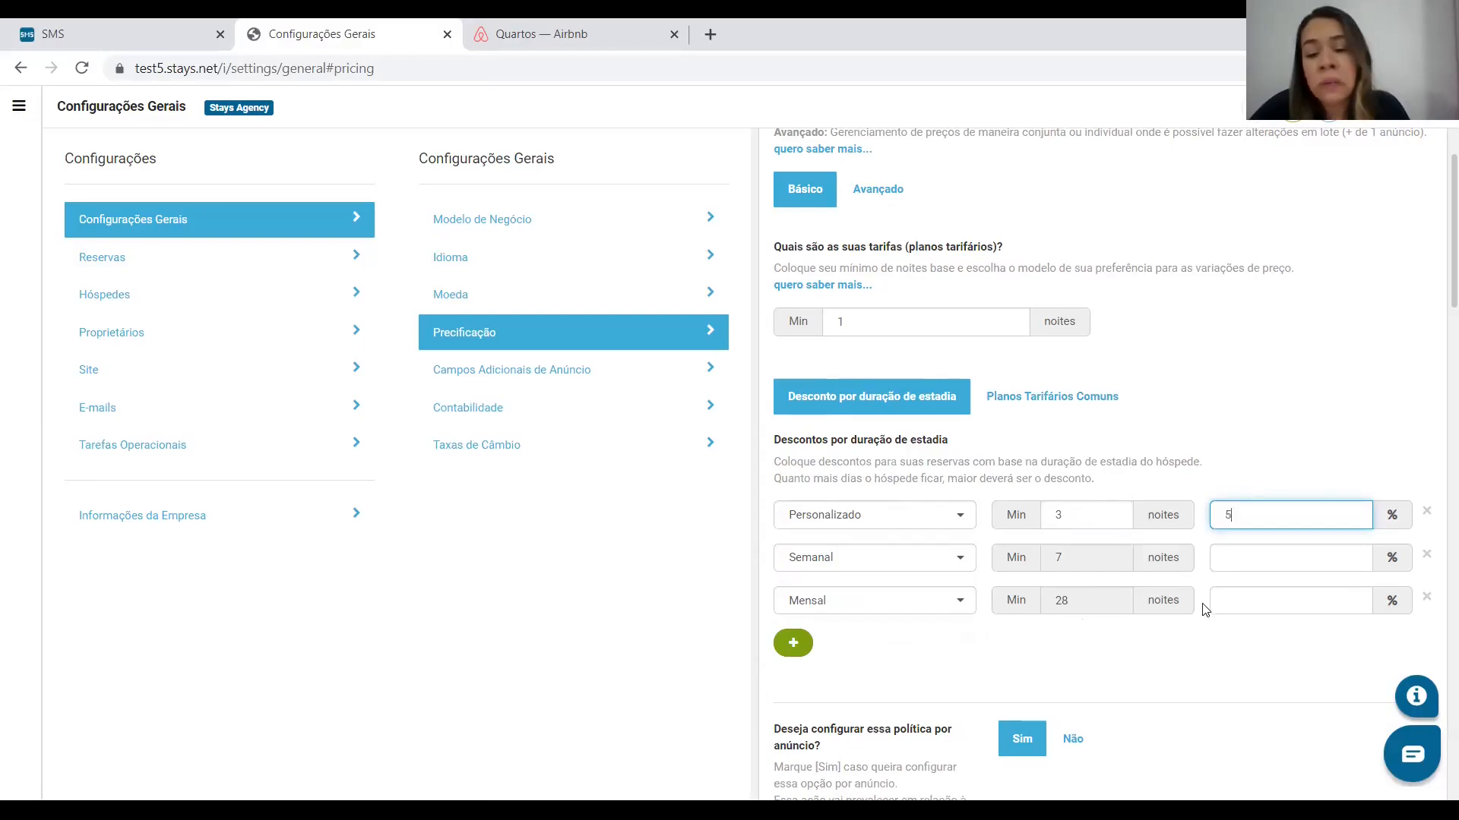
Step: Set the Semanal discount to 10% and the Mensal discount to 15%, and save the pricing model
left_click(1230, 556)
type("10")
left_click(1226, 605)
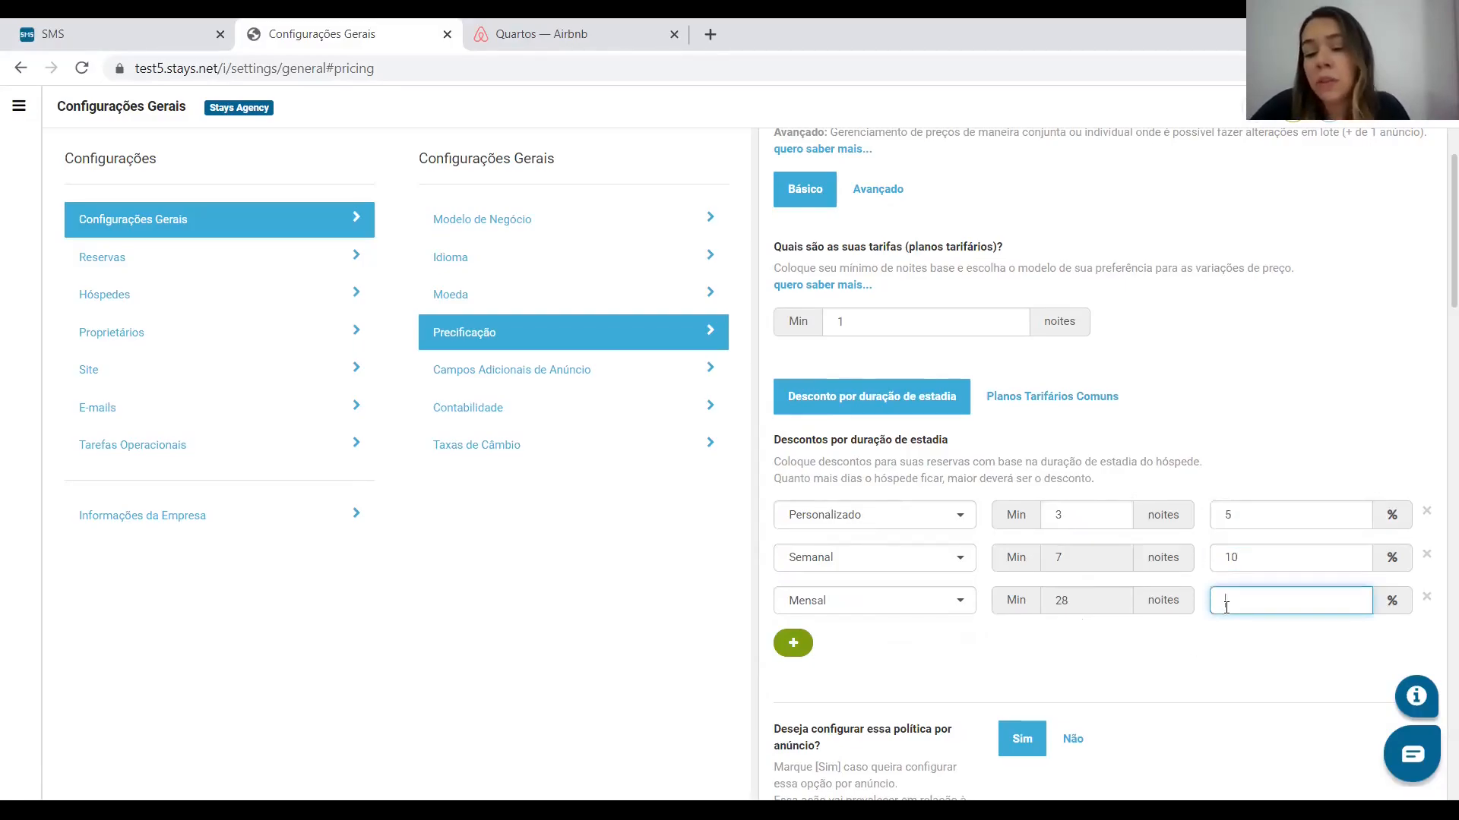
type("15")
left_click(1213, 699)
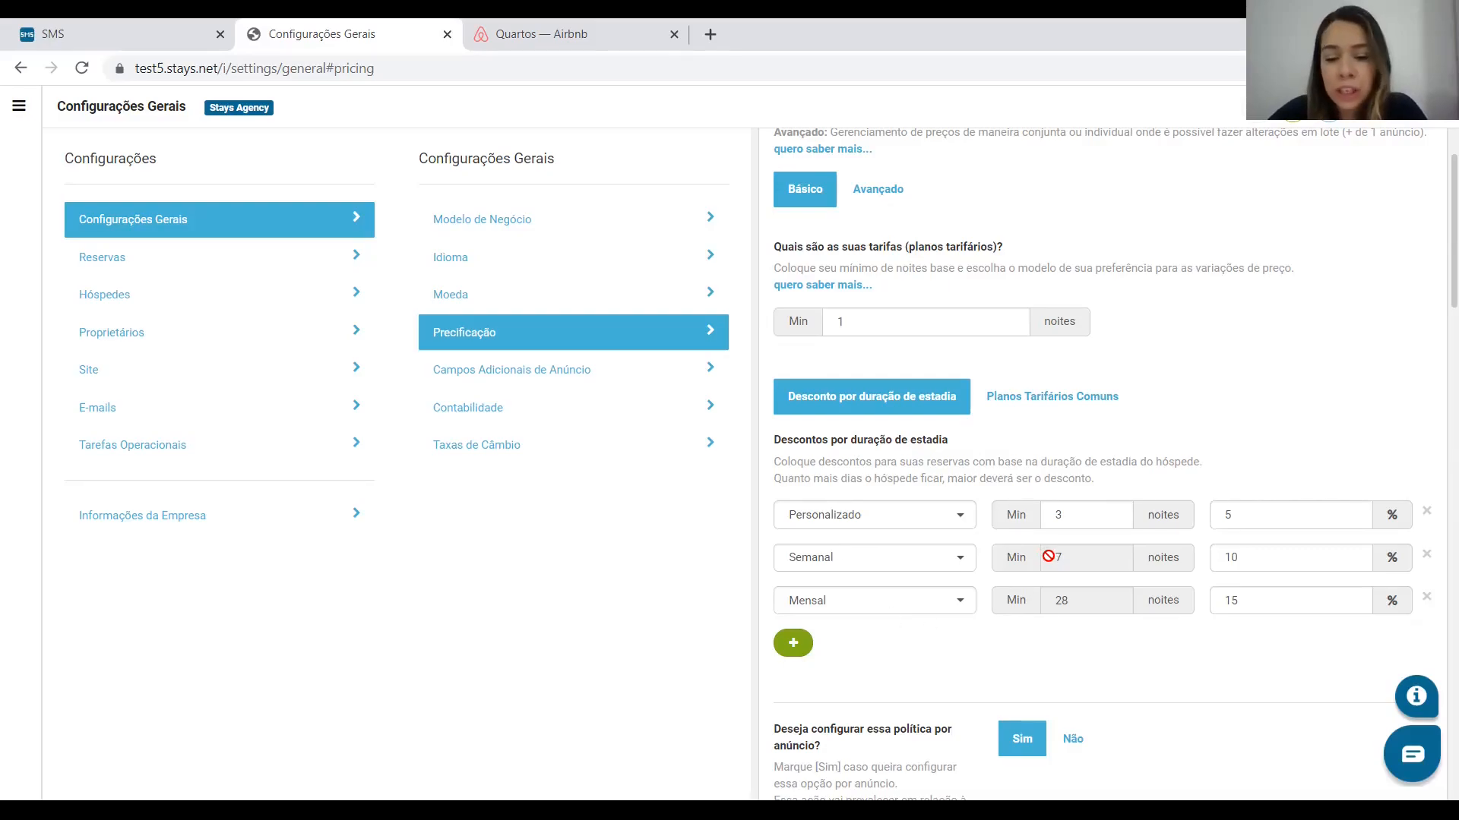
scroll(1293, 501, "up", 2)
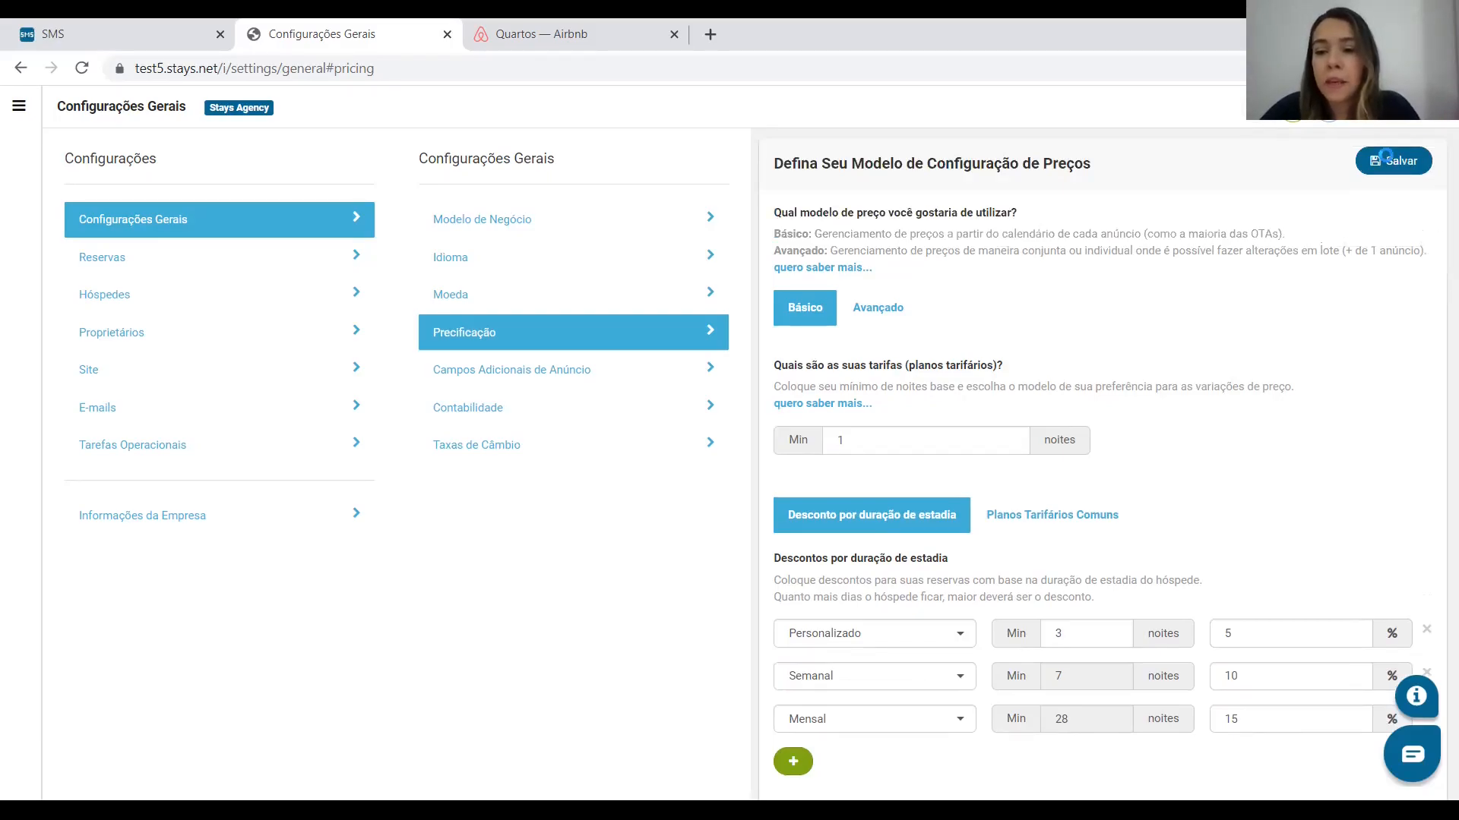
left_click(1389, 160)
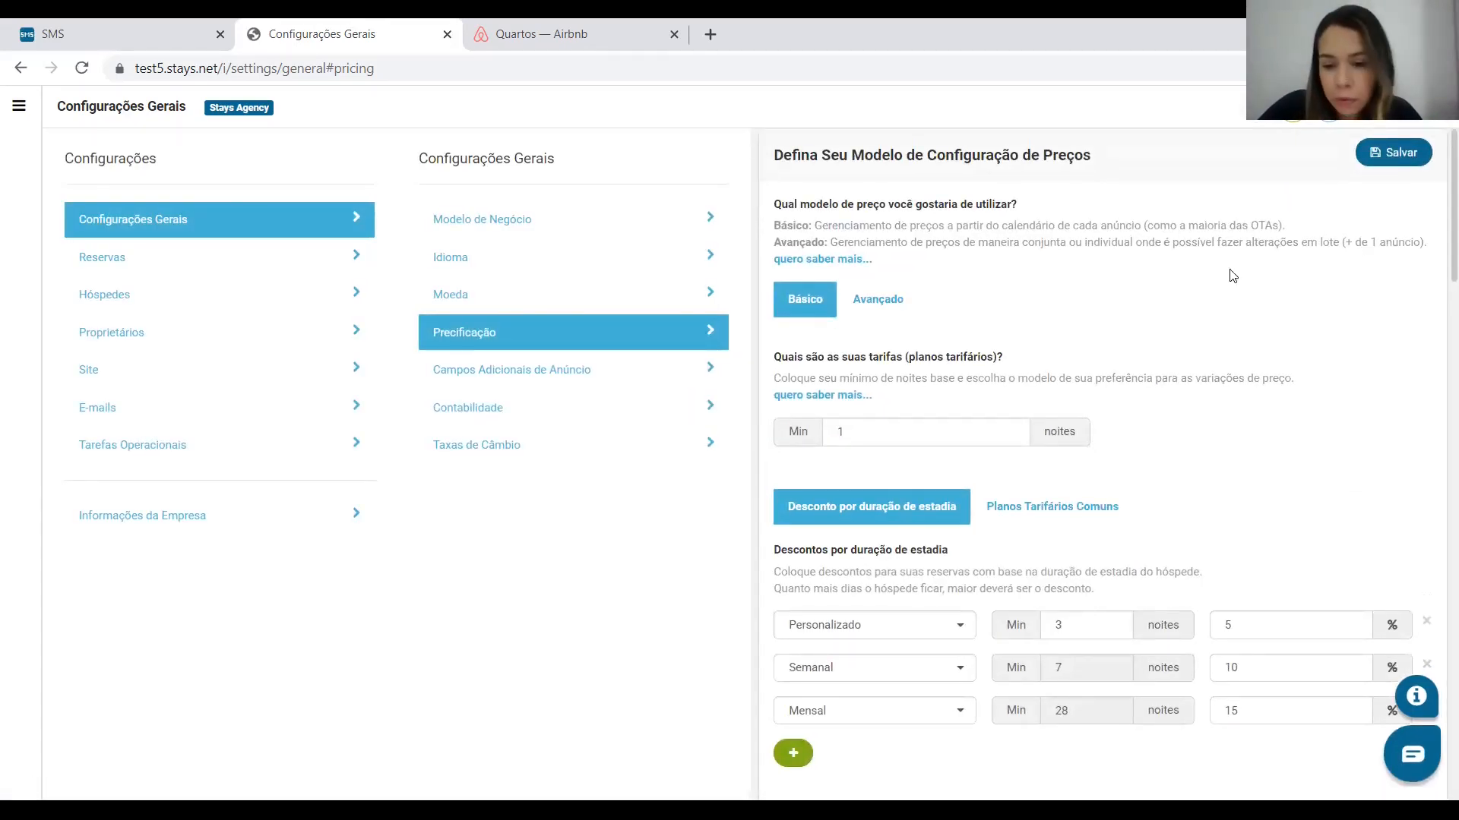
Step: Review the dynamic pricing rules for the Airbnb Early Bird and Last Minute discounts, including the per-listing option, and the length-of-stay discounts
scroll(1234, 555, "down", 8)
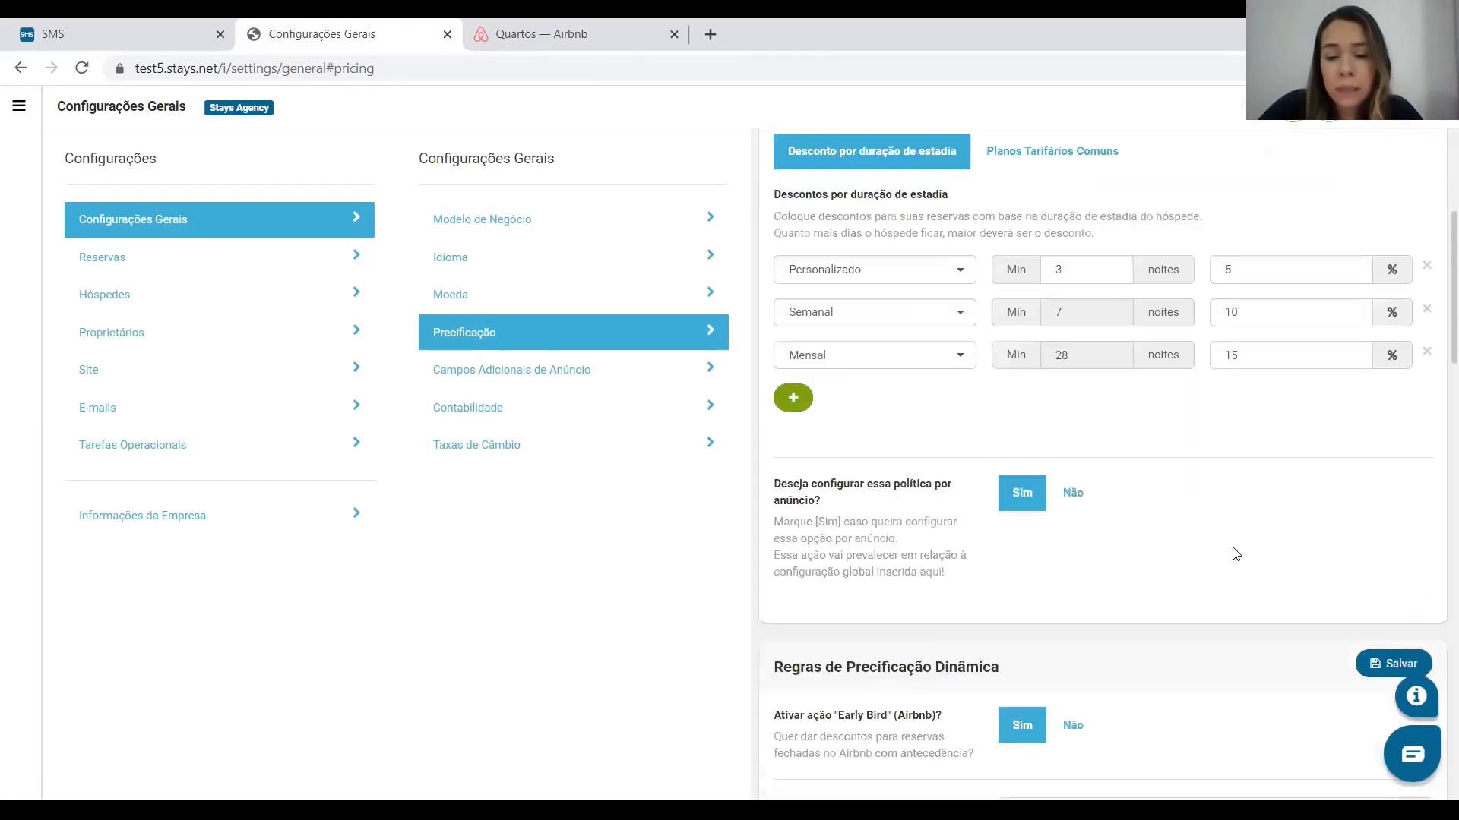
scroll(1234, 554, "down", 2)
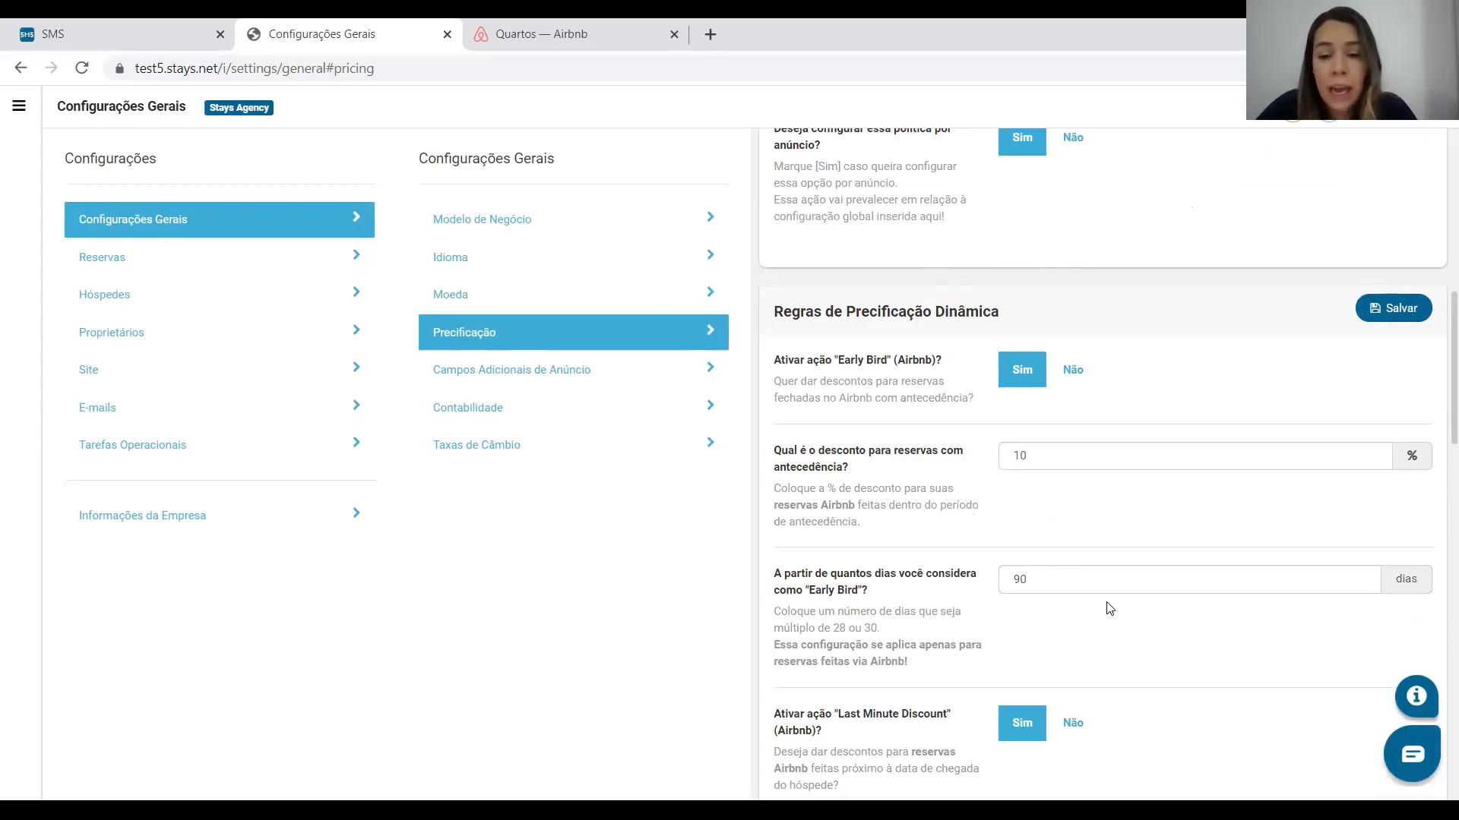
scroll(1108, 607, "down", 2)
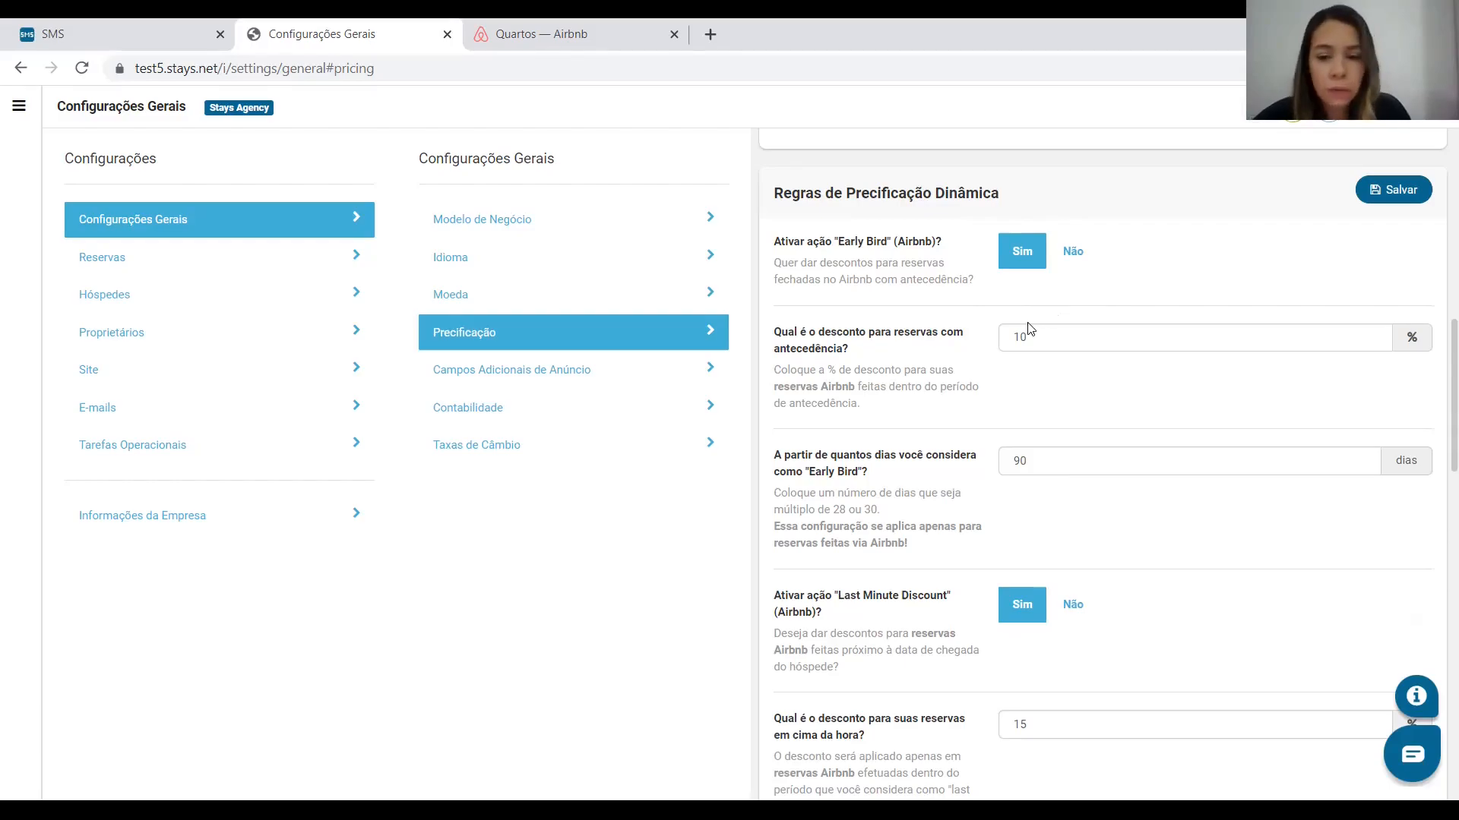
scroll(1057, 463, "down", 2)
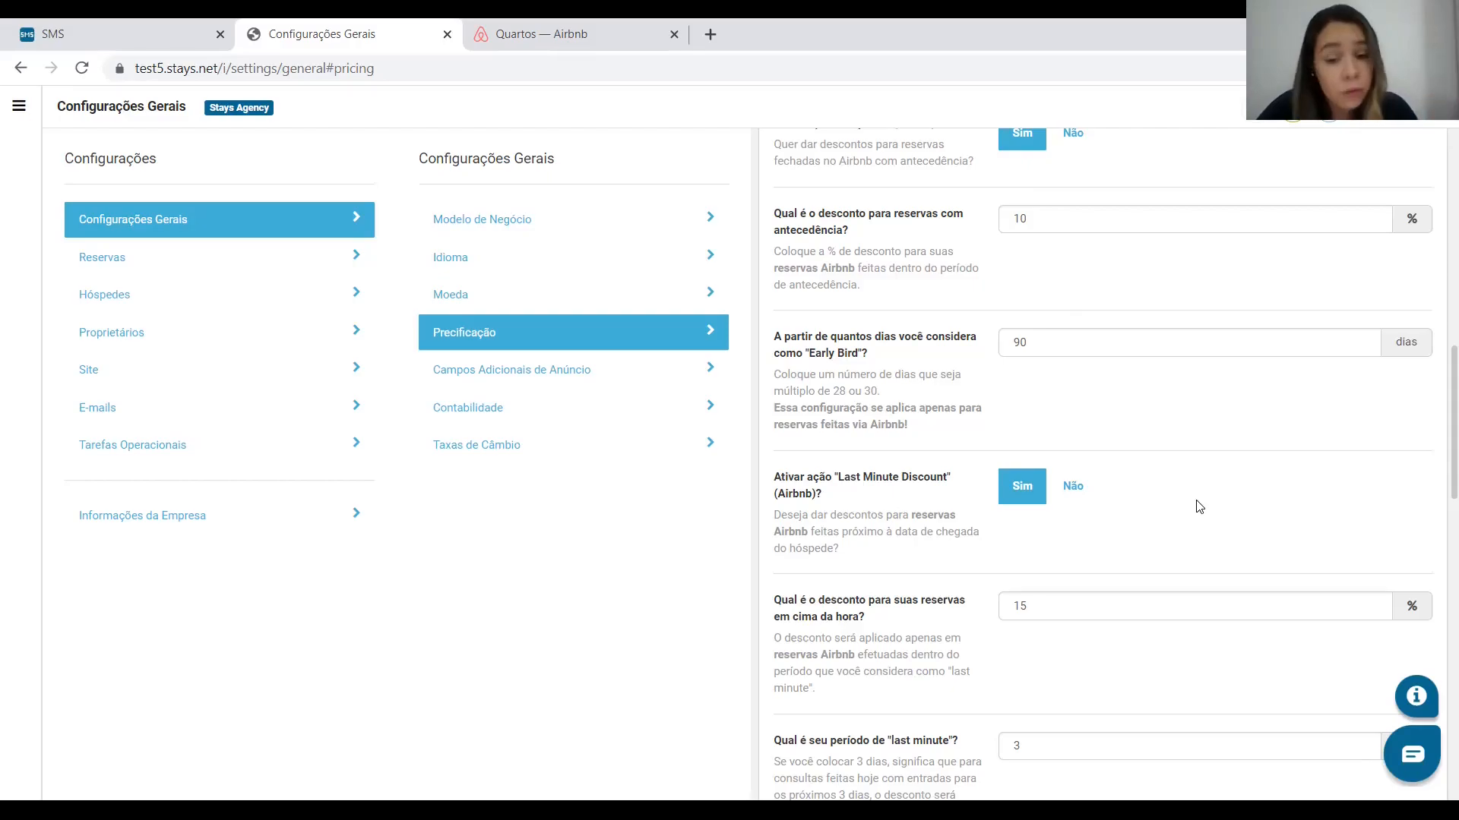
scroll(1204, 503, "down", 2)
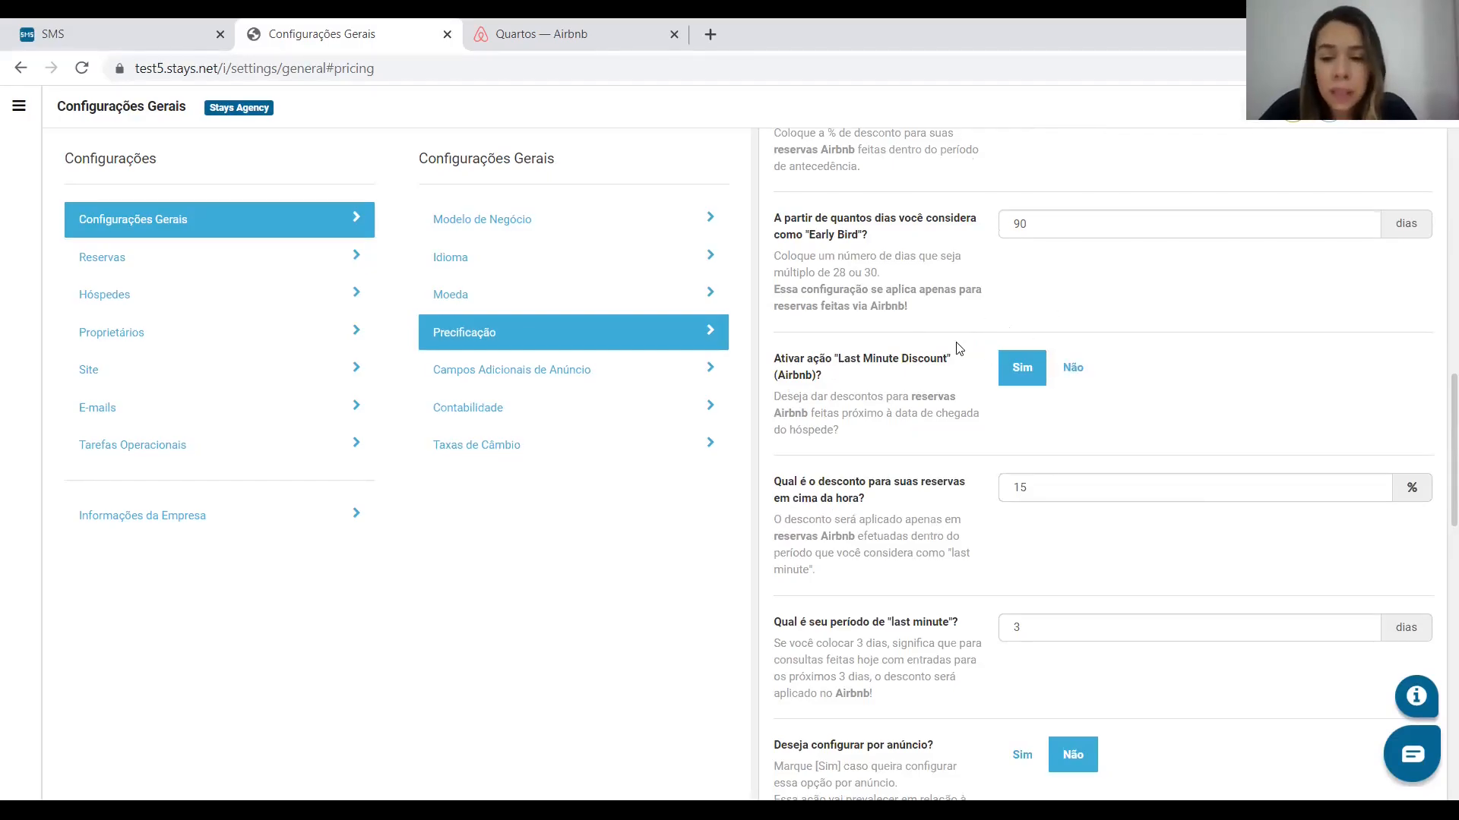
scroll(1118, 499, "down", 3)
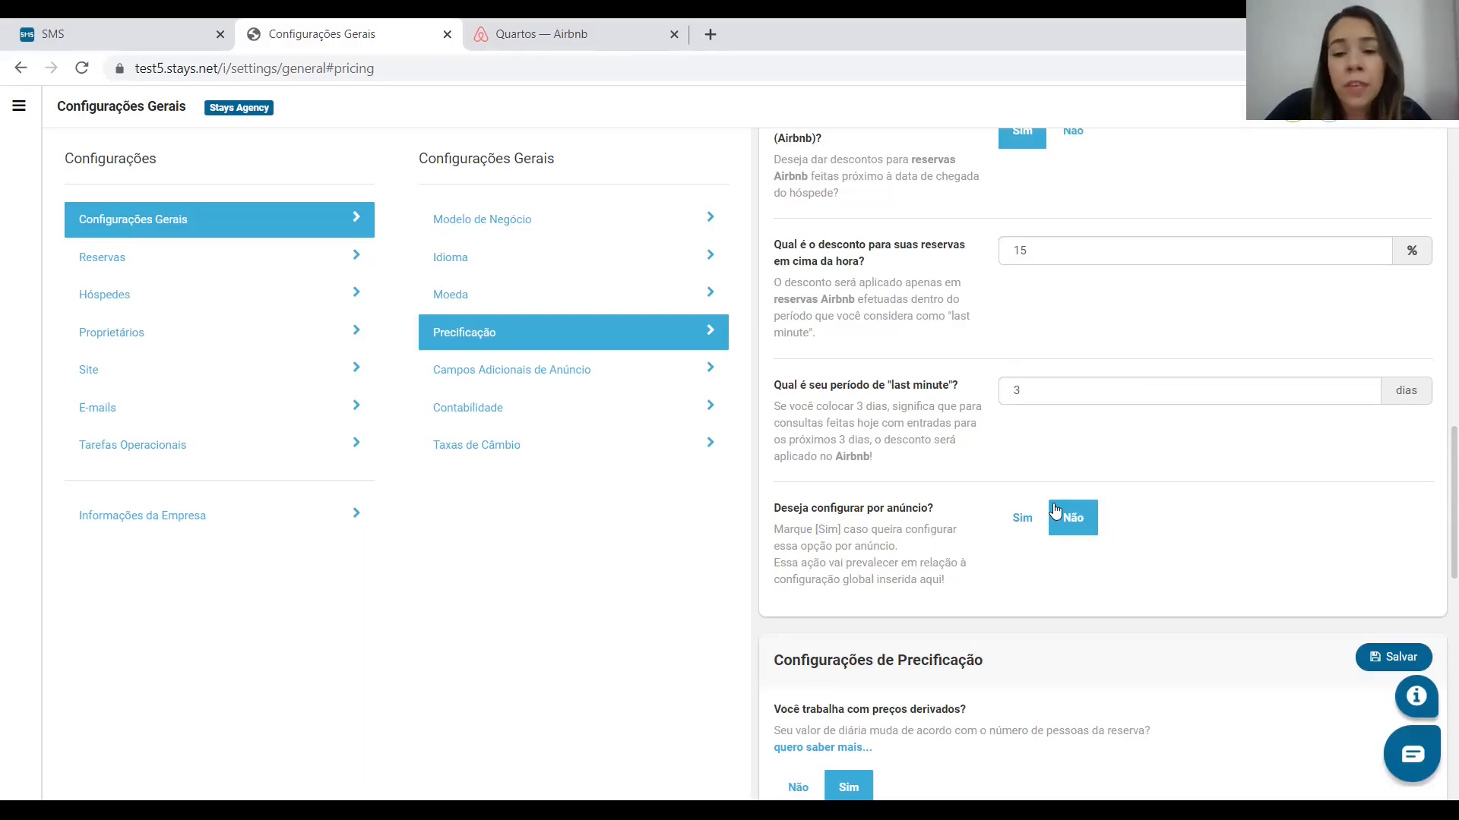
scroll(1055, 507, "up", 3)
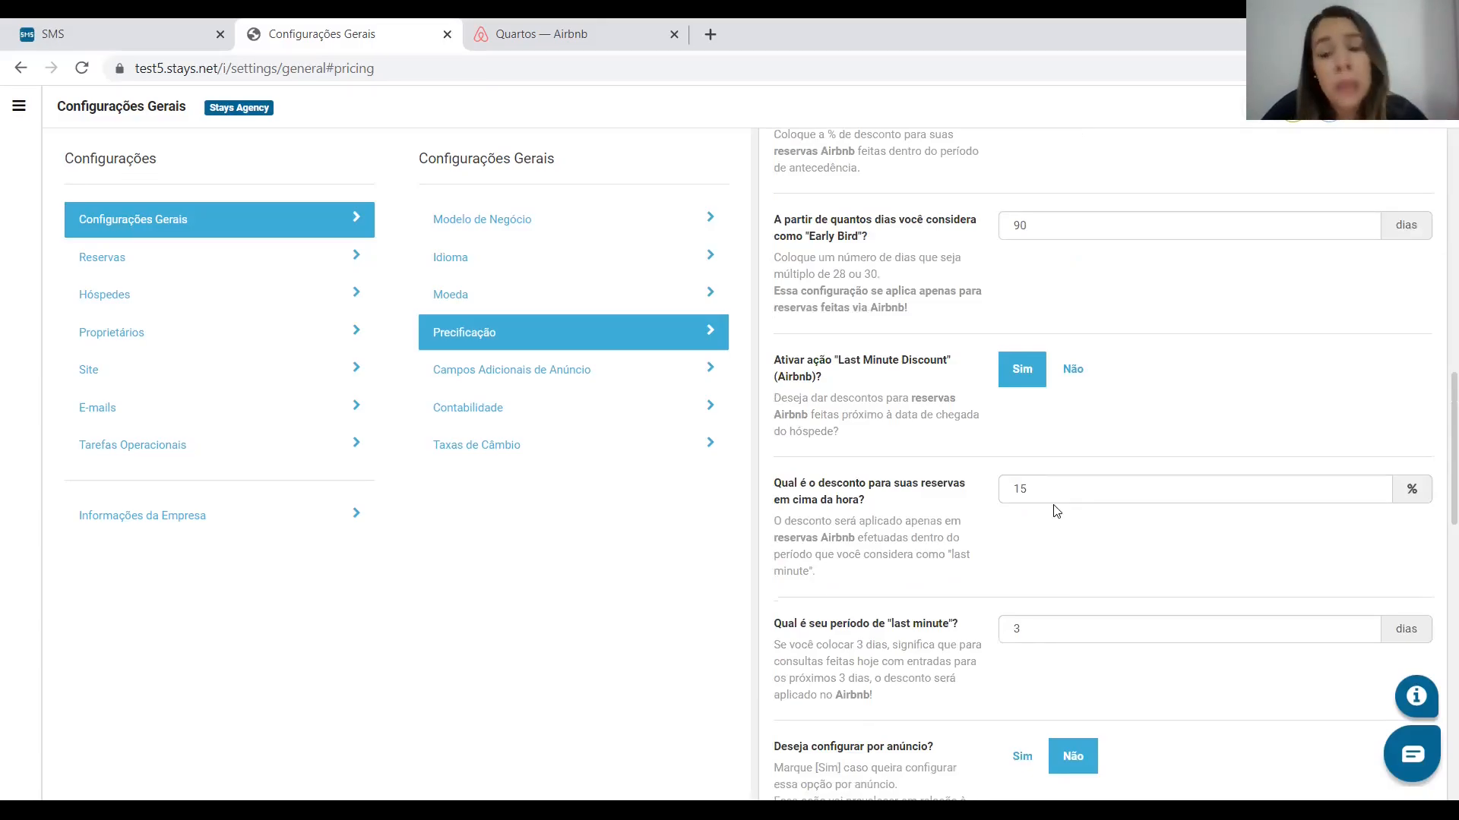
scroll(1055, 510, "up", 3)
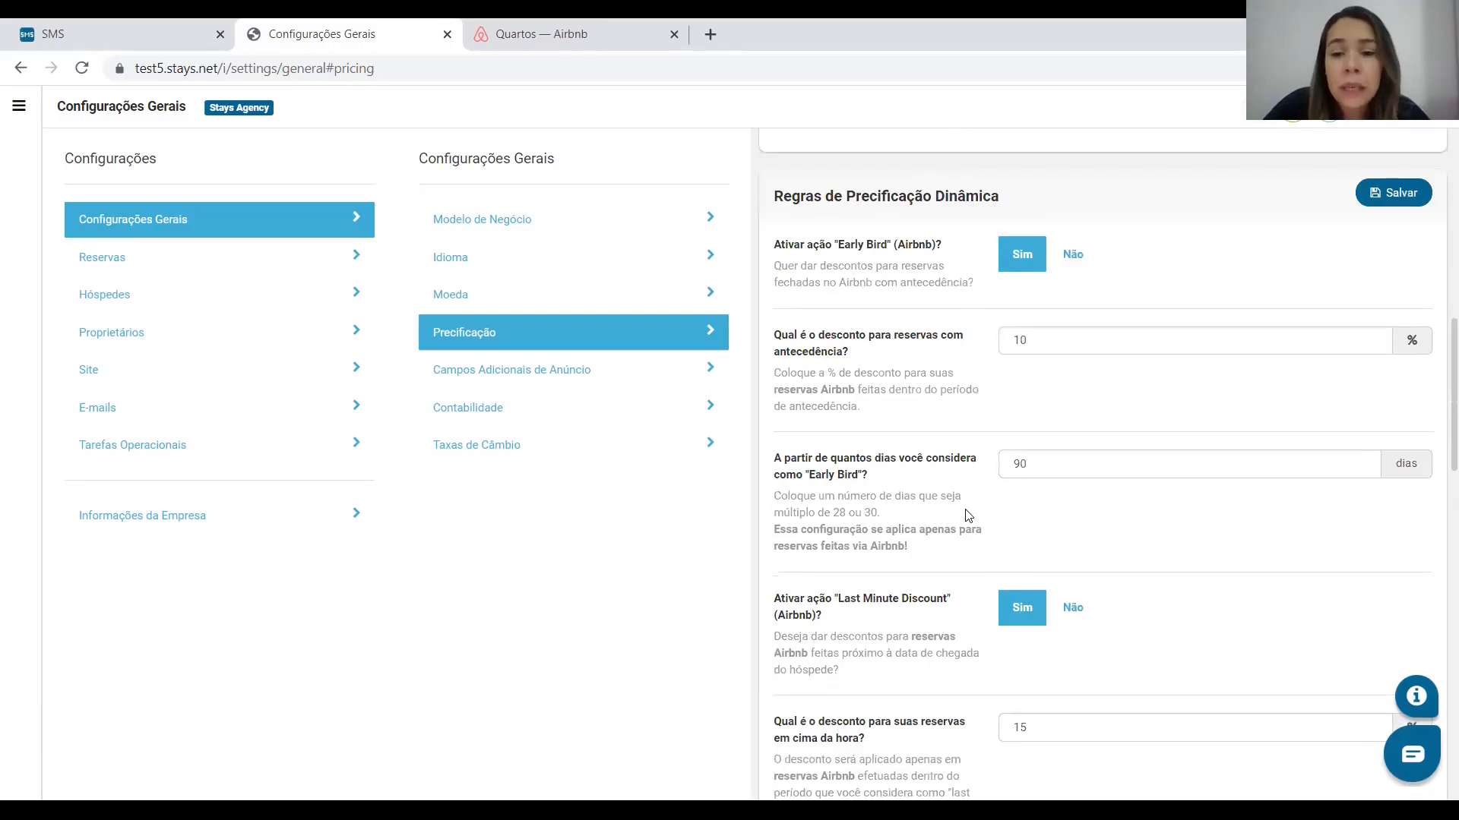
scroll(967, 515, "up", 8)
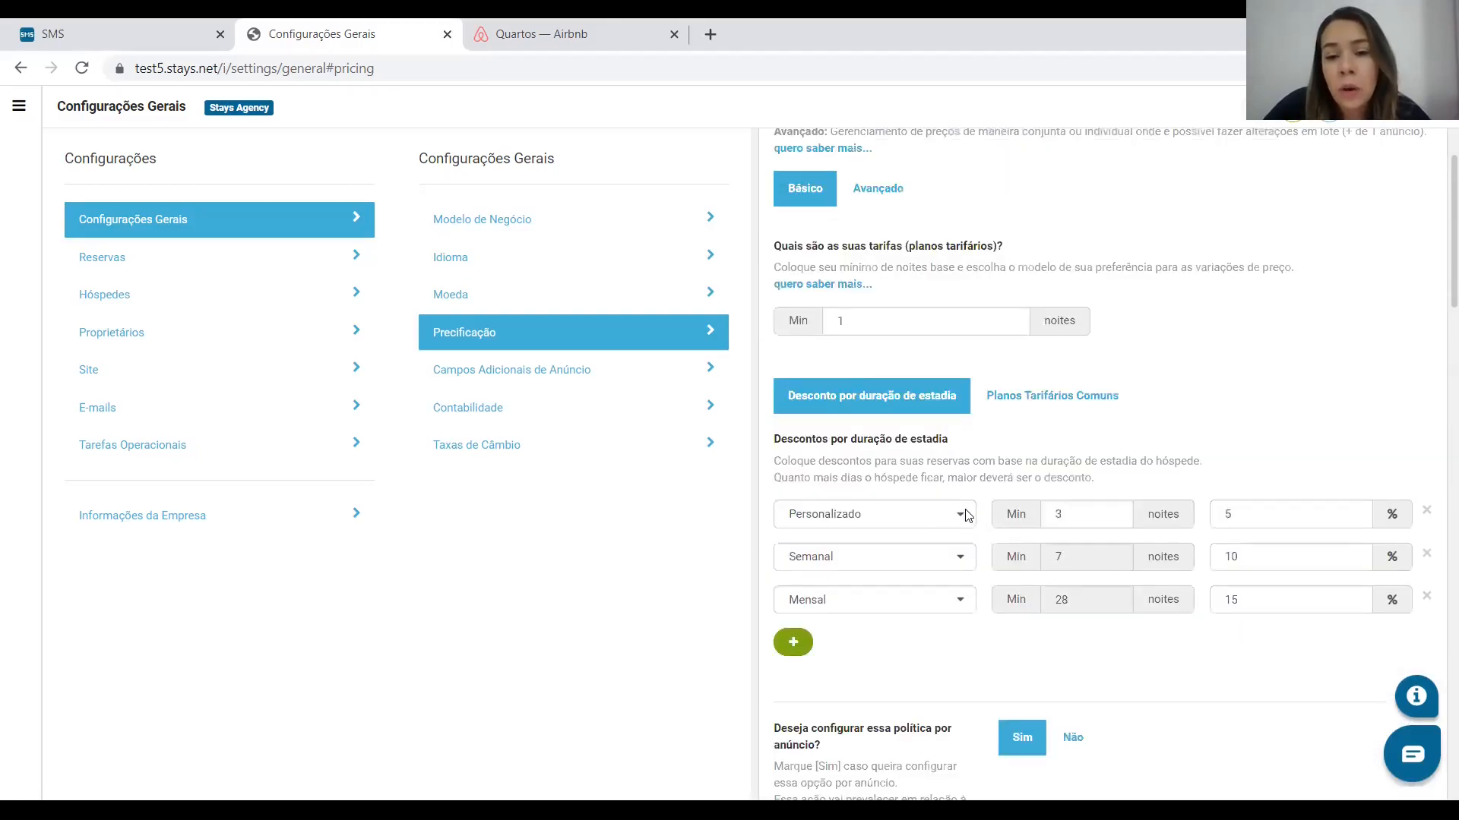
scroll(967, 516, "up", 1)
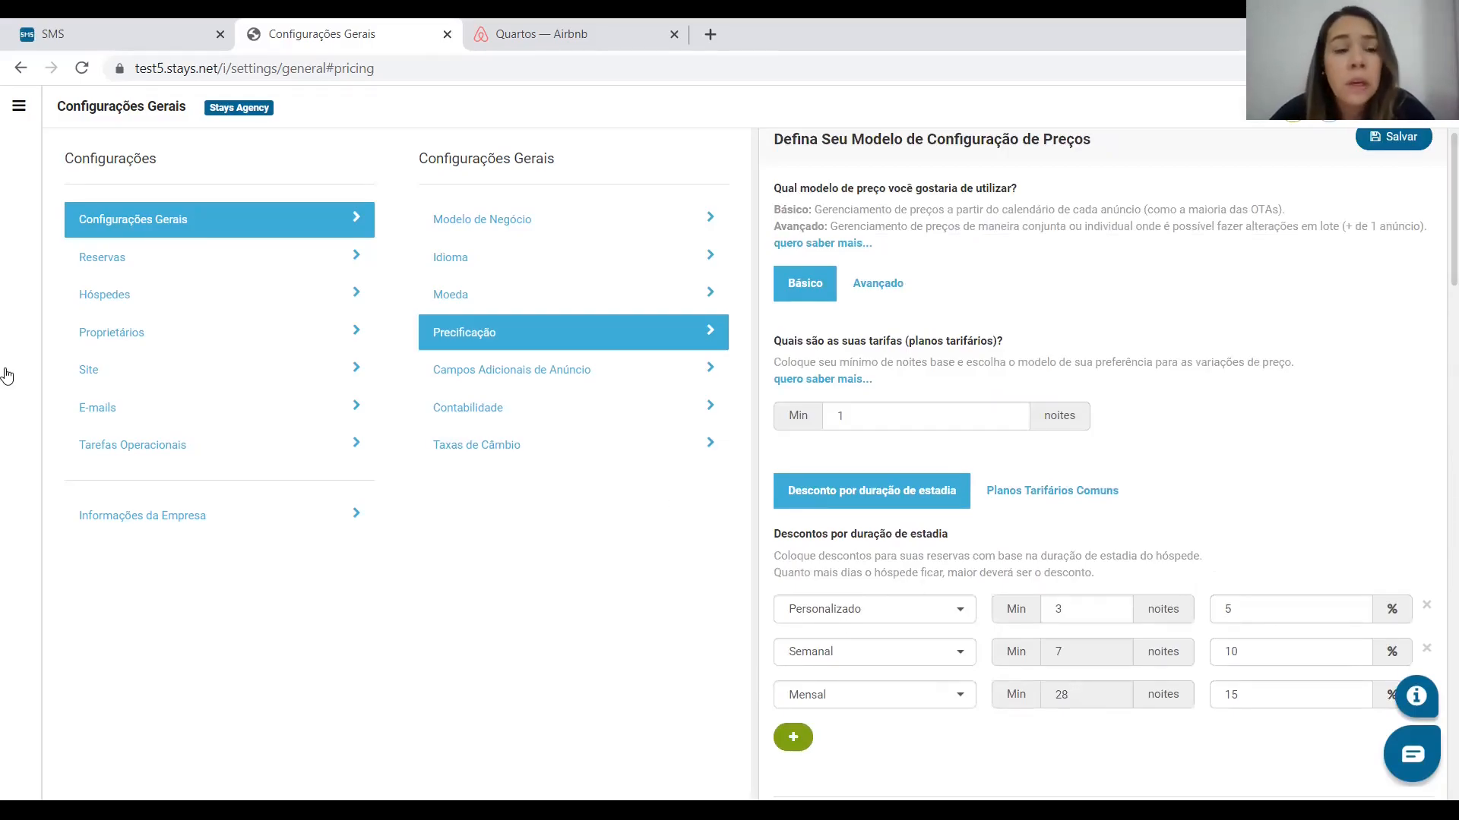
Step: Show unit 01's rate rows in the general calendar and widen the label column until the rate names are readable
mouse_move(4, 372)
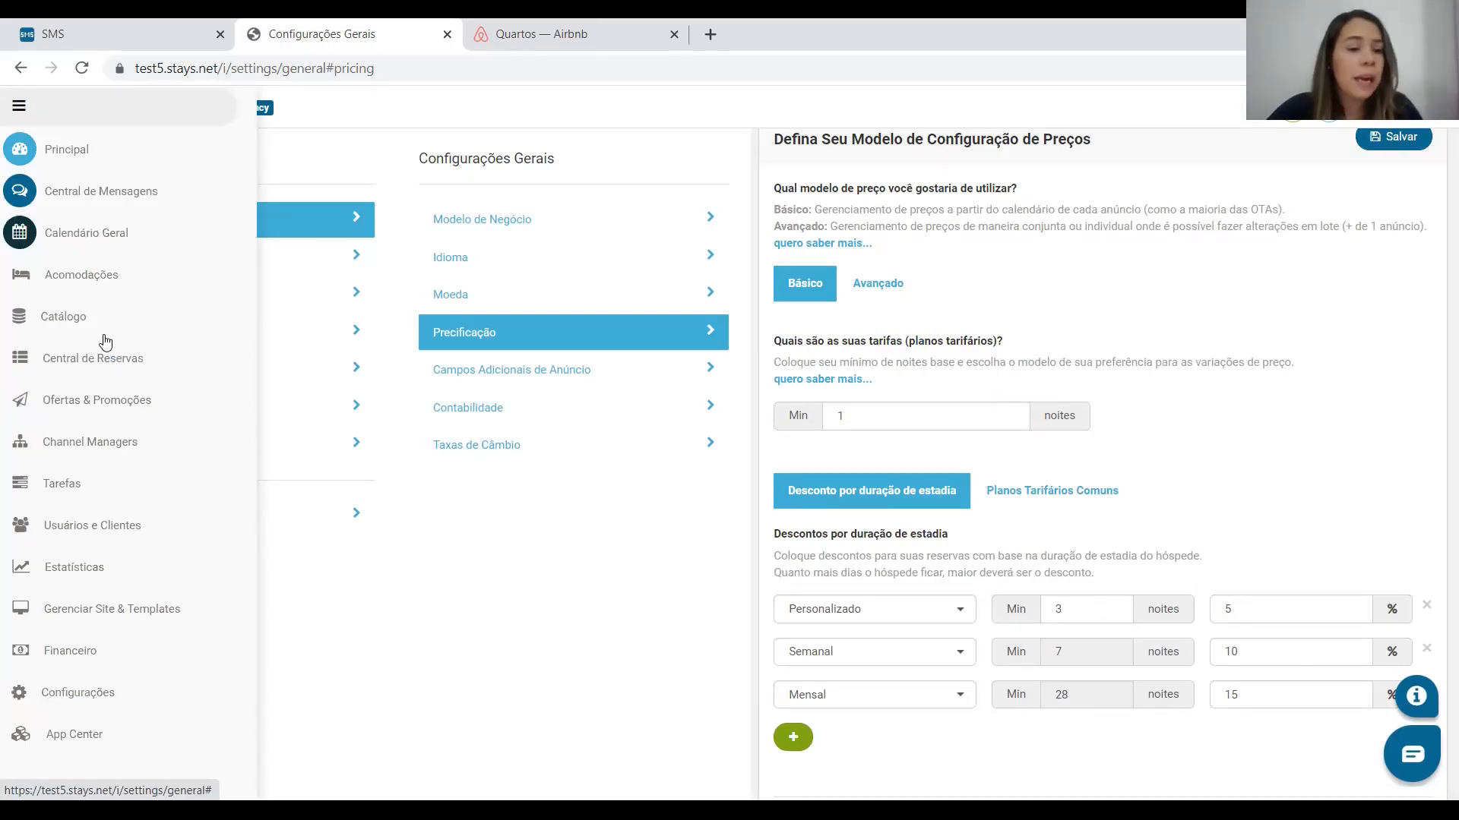
left_click(118, 232)
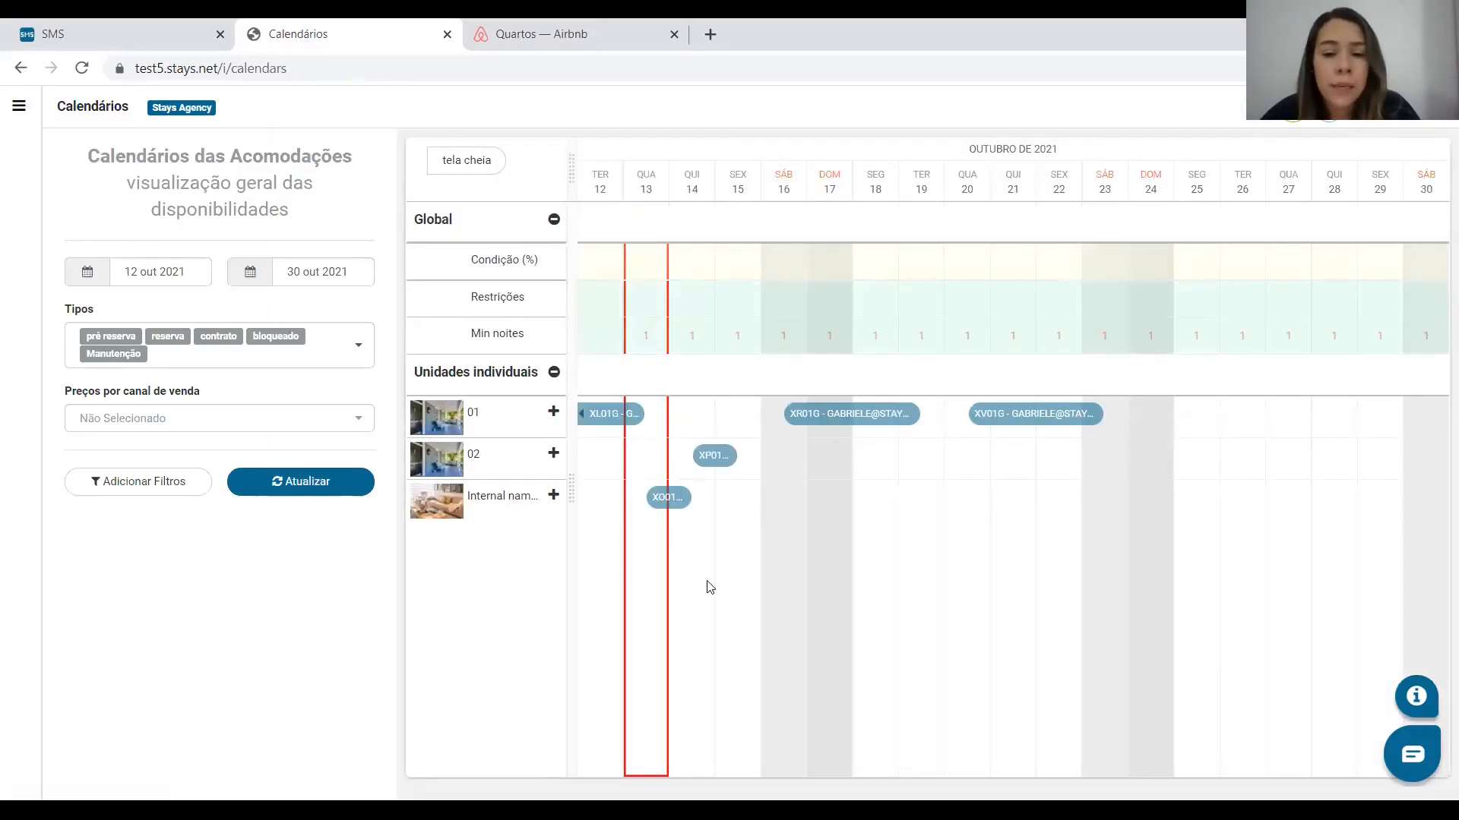
left_click(553, 411)
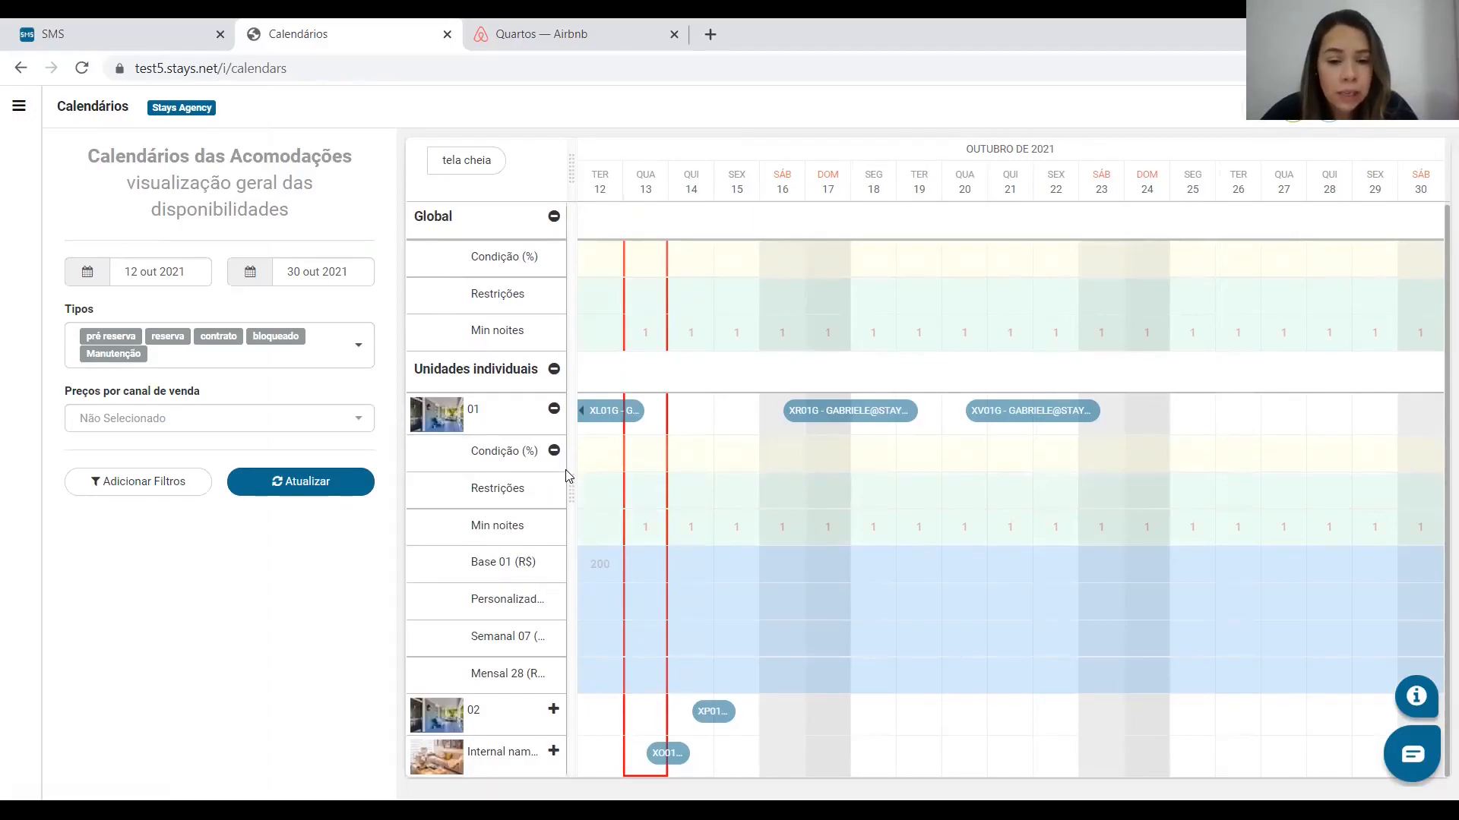
left_click_drag(569, 483, 624, 480)
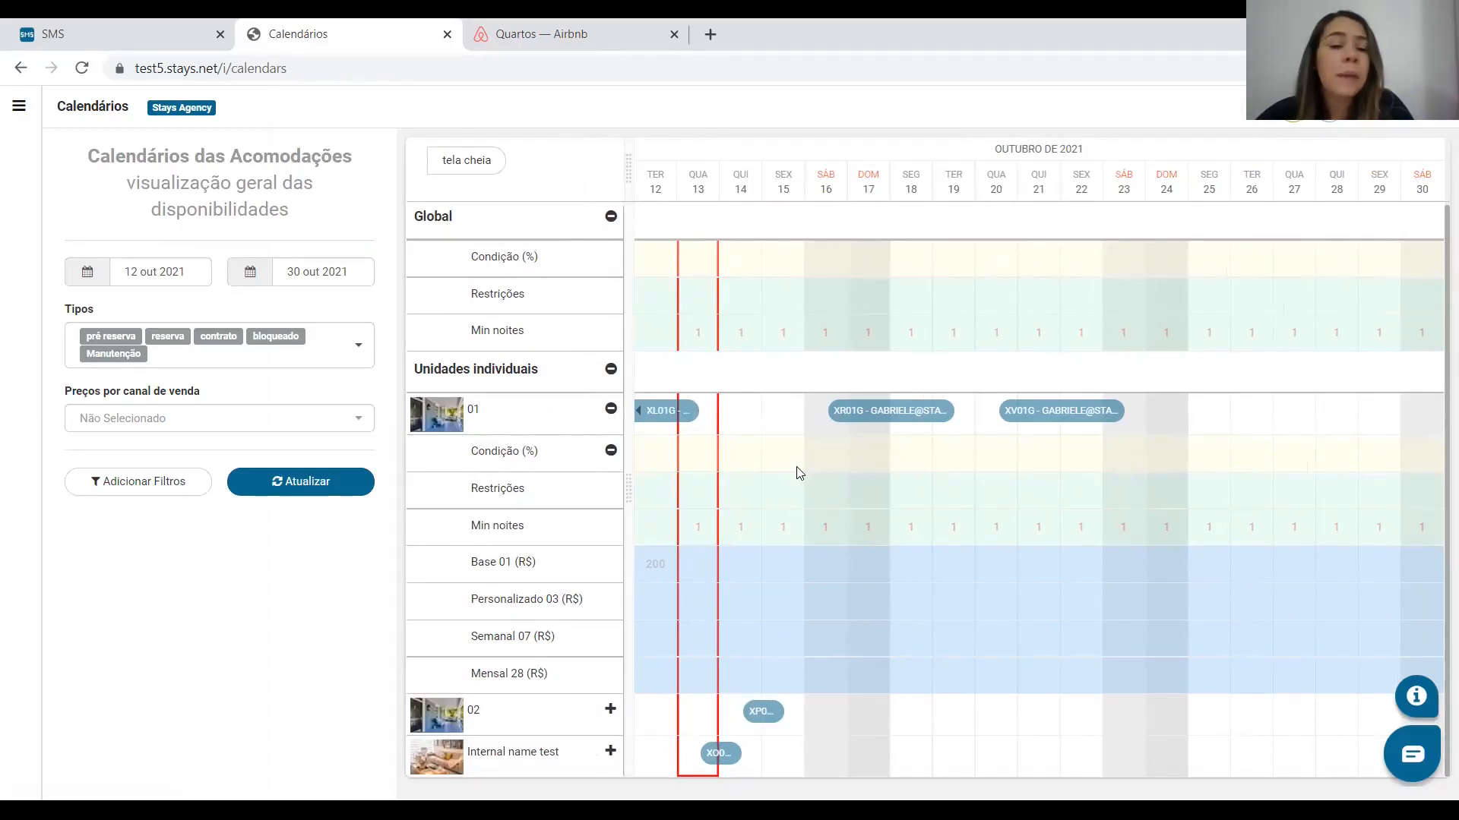
Step: Set unit 01's base nightly price to BRL 350 from 13 Oct 2021 through 31 Jan 2022 and save it
left_click(695, 563)
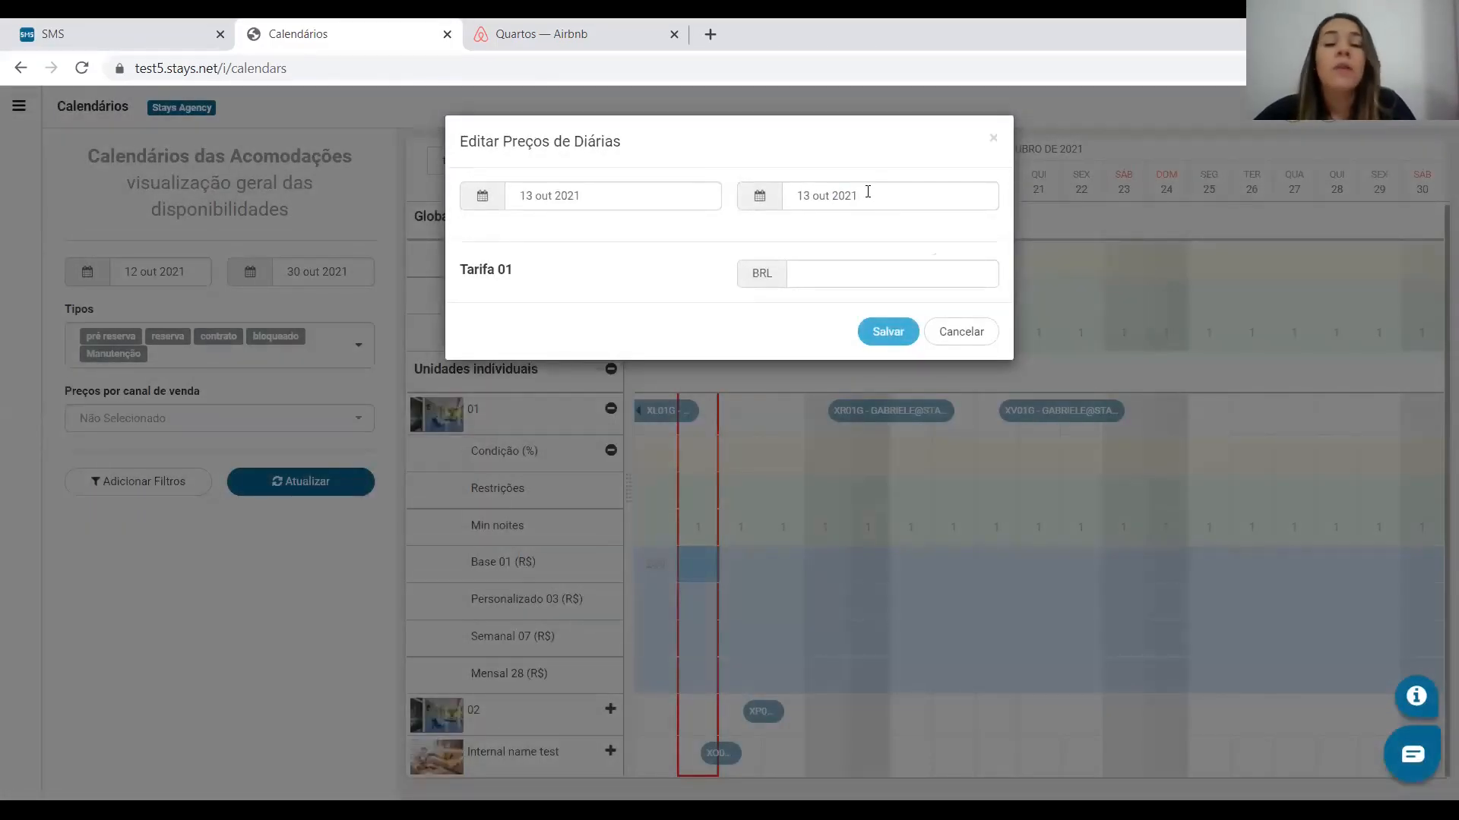
left_click(876, 196)
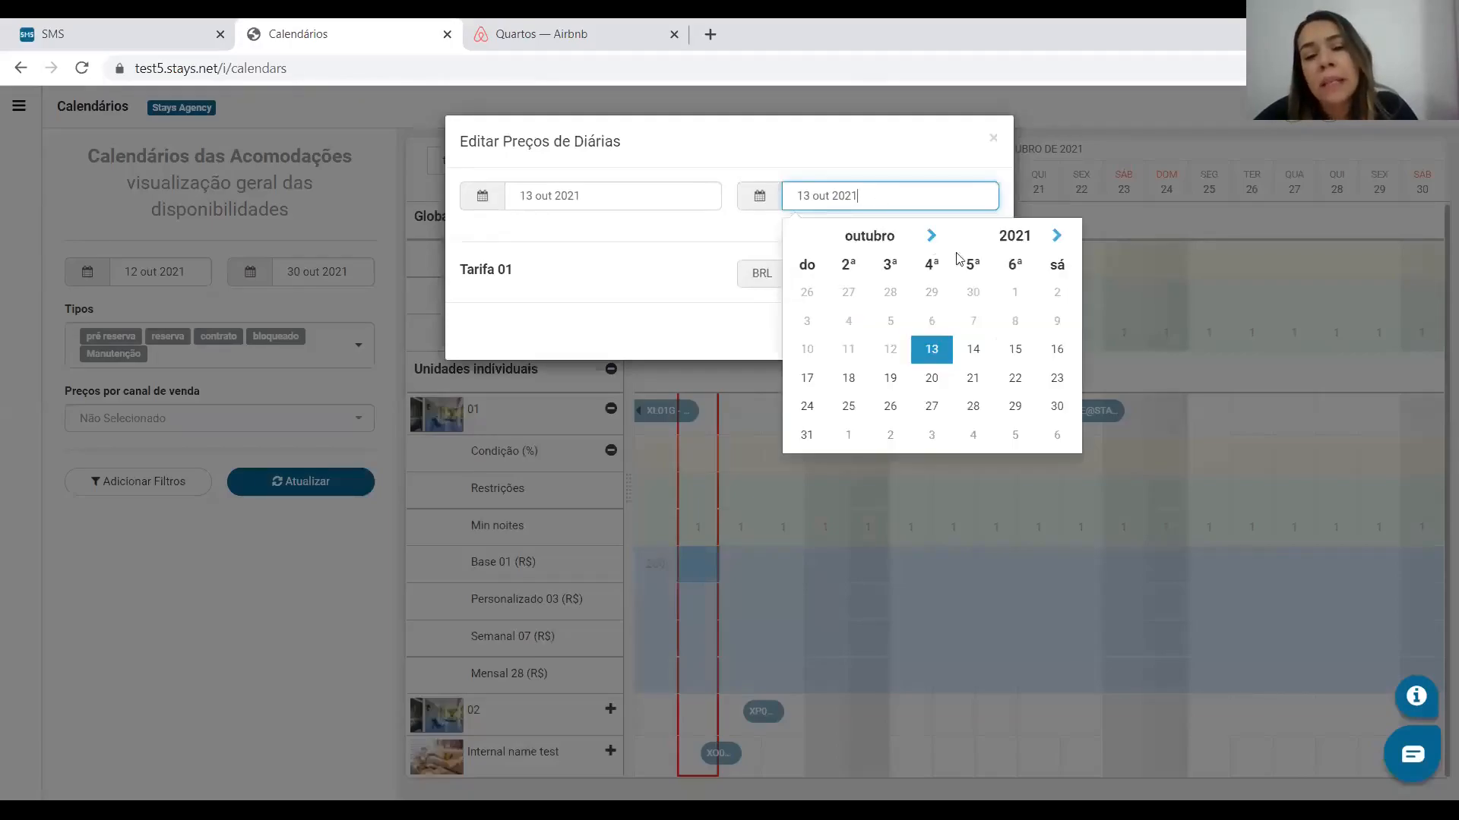
left_click(933, 237)
left_click(935, 239)
left_click(936, 240)
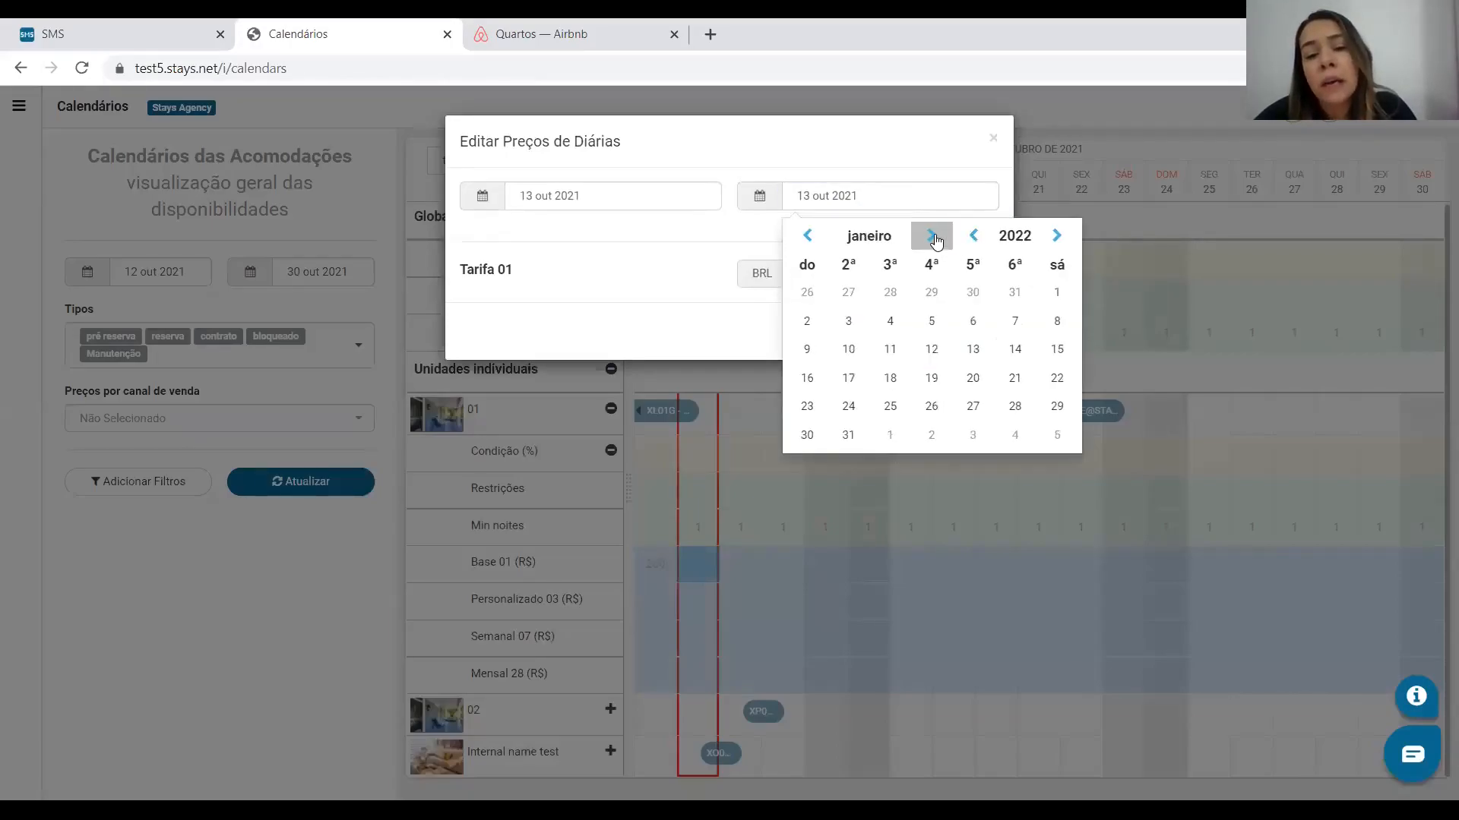
left_click(848, 433)
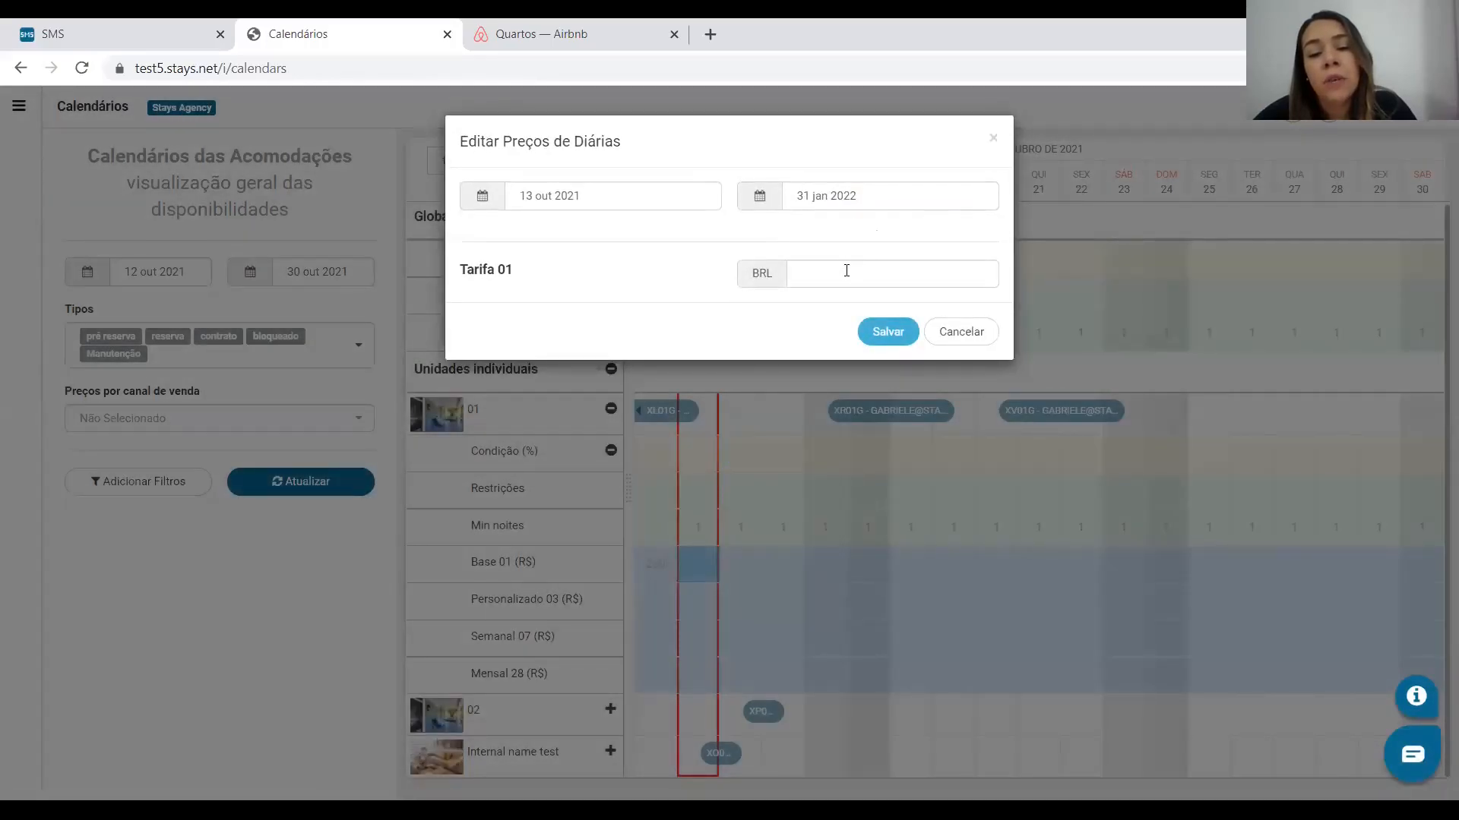
left_click(846, 271)
type("350")
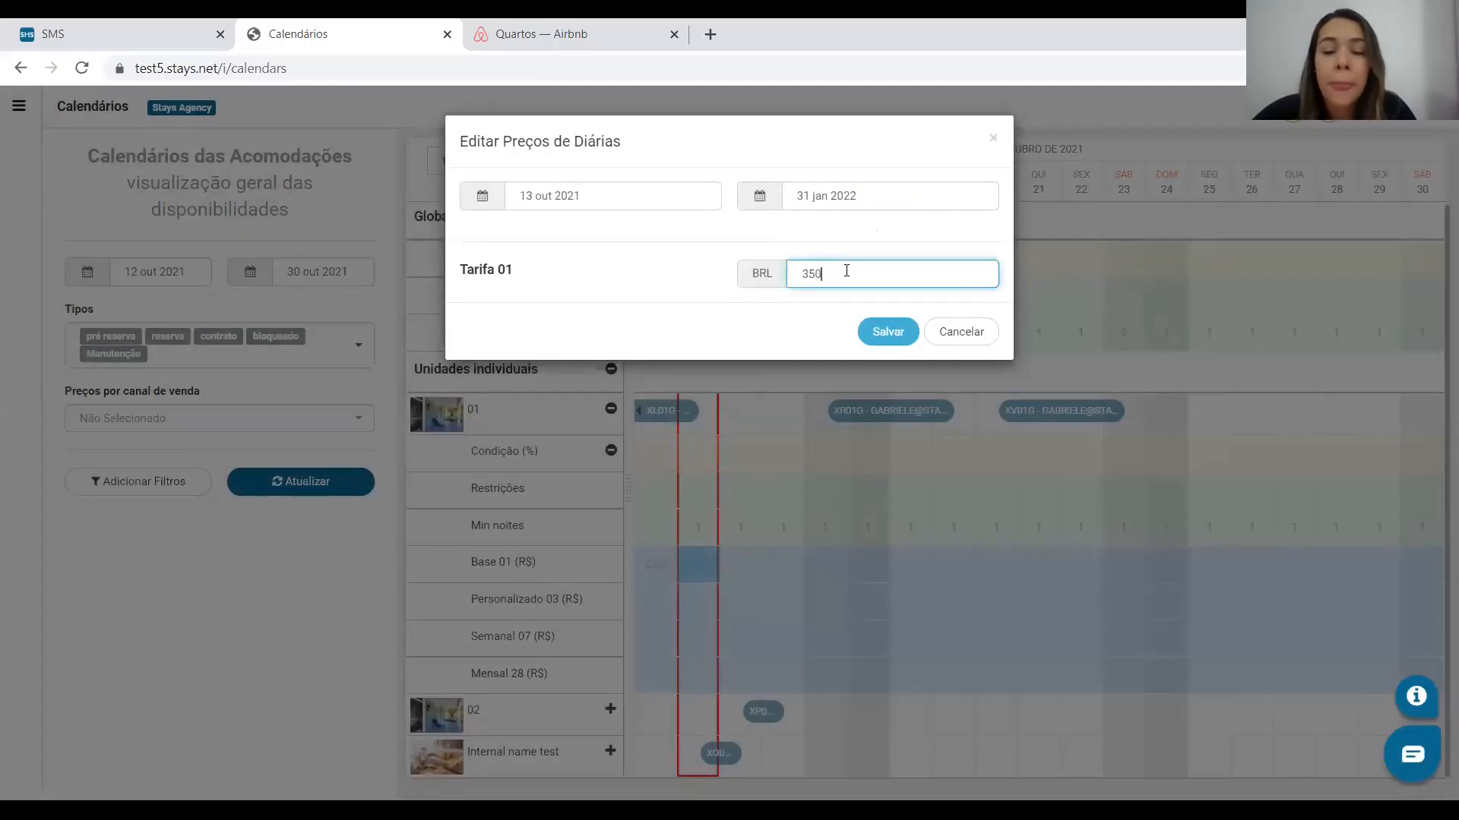
left_click(894, 333)
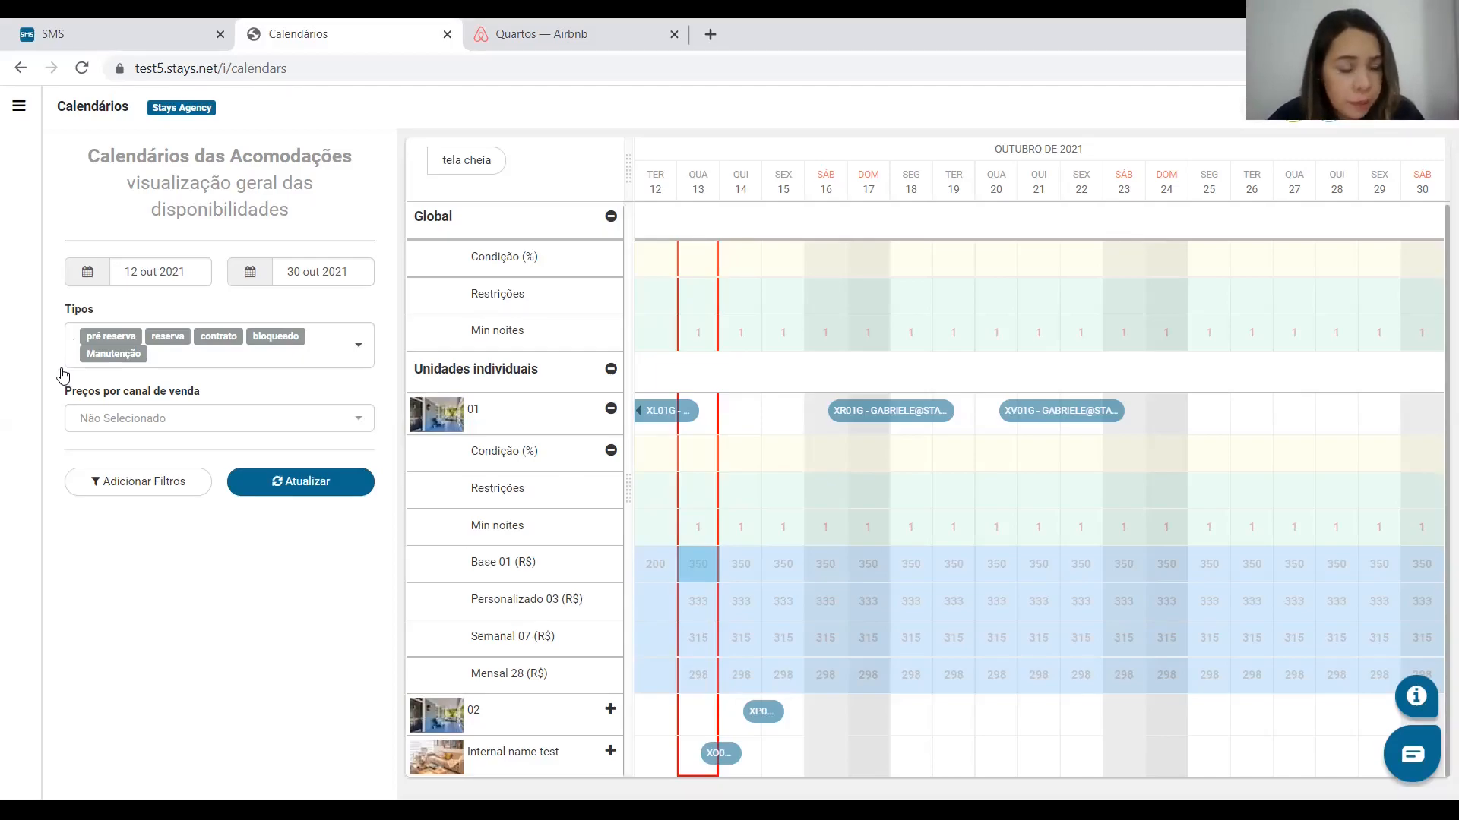
Step: Open the account management page of the Airbnb channel manager to view the connected Airbnb accounts
left_click(62, 444)
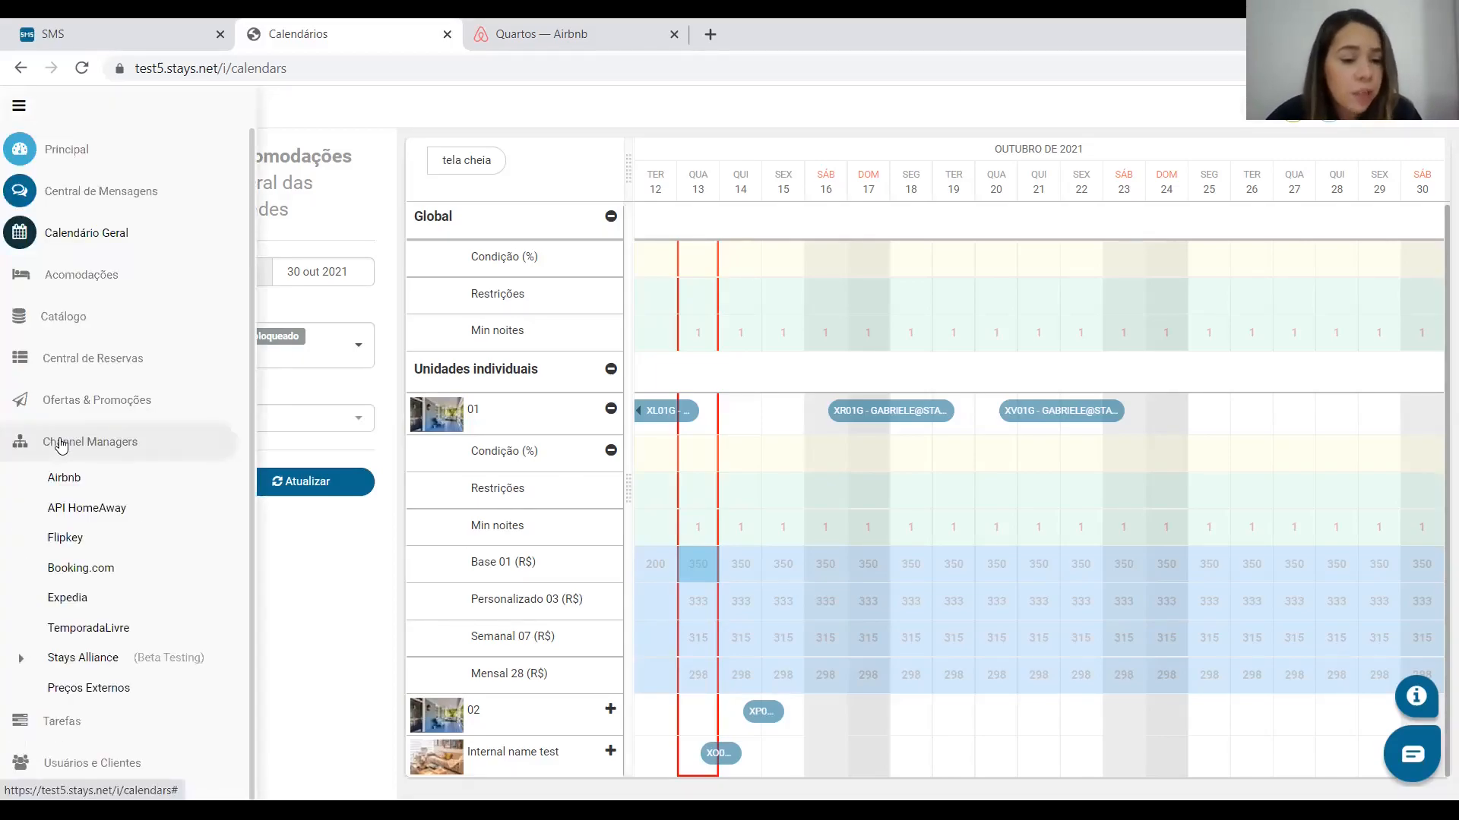
left_click(68, 477)
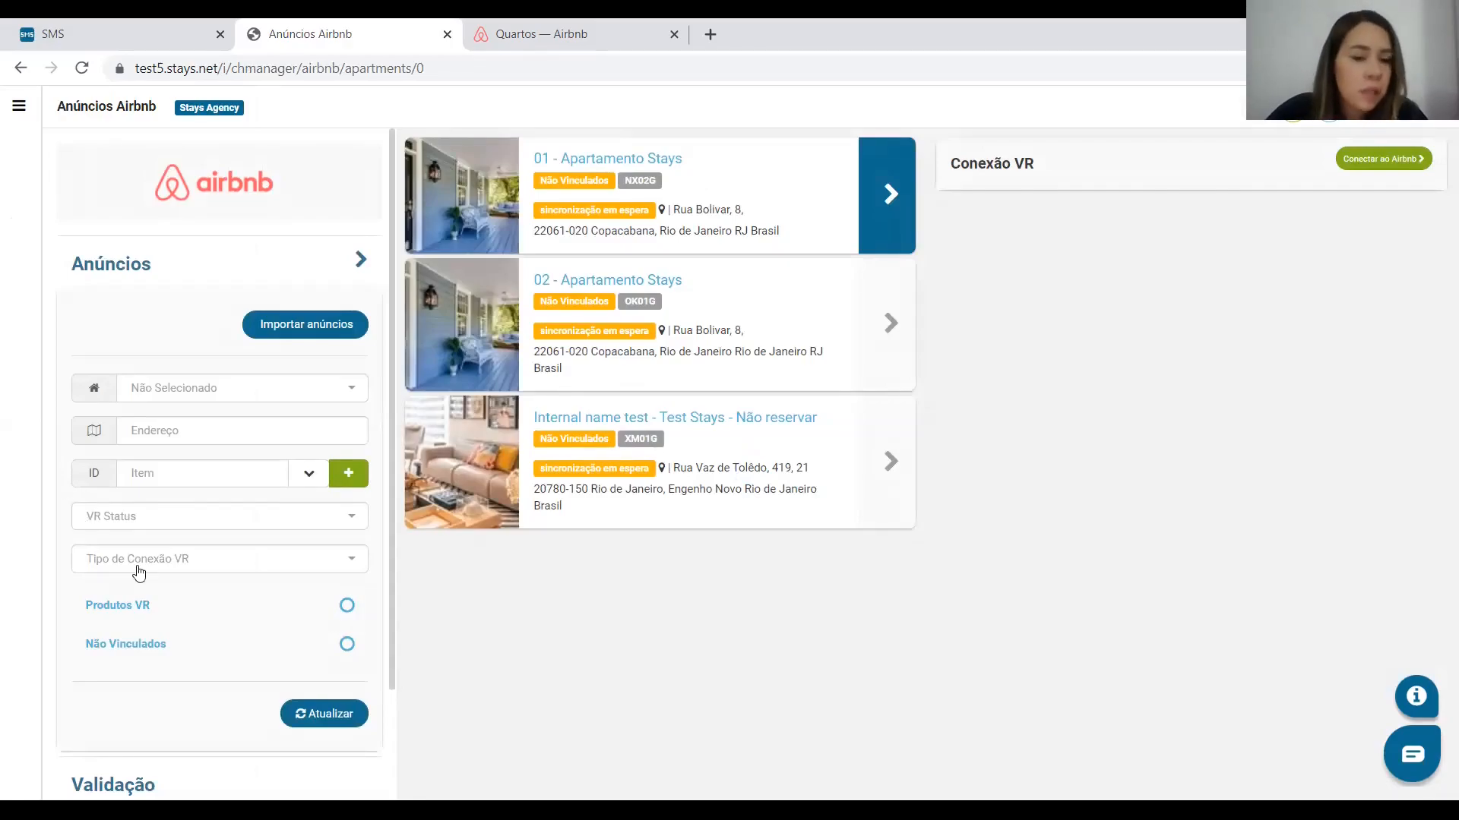
scroll(263, 573, "down", 2)
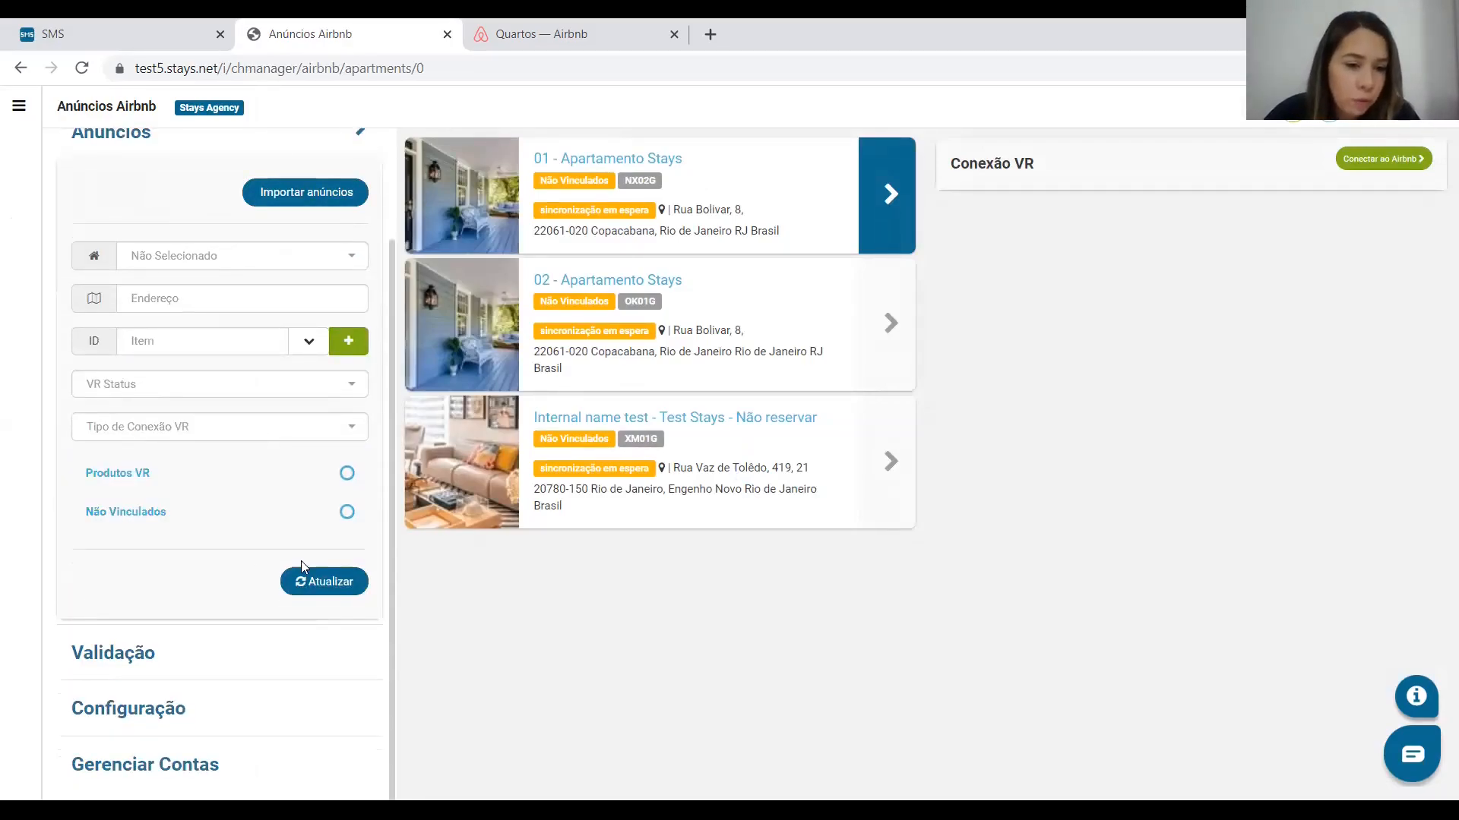
left_click(190, 768)
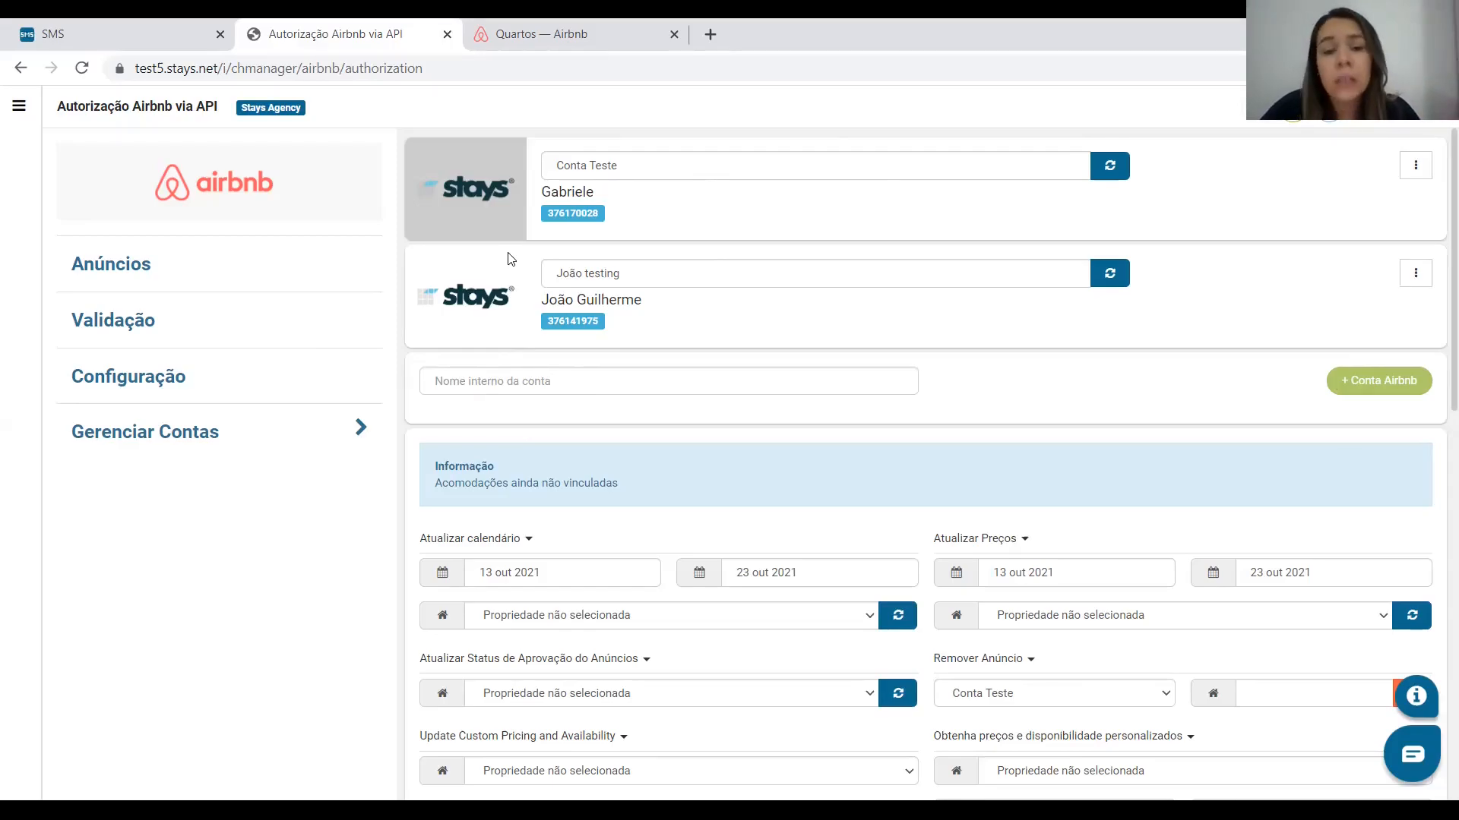
Step: Review the Airbnb channel's reservation settings, including booking status, responsible person, price correction, default currency, commission and vertical rate groups
left_click(165, 380)
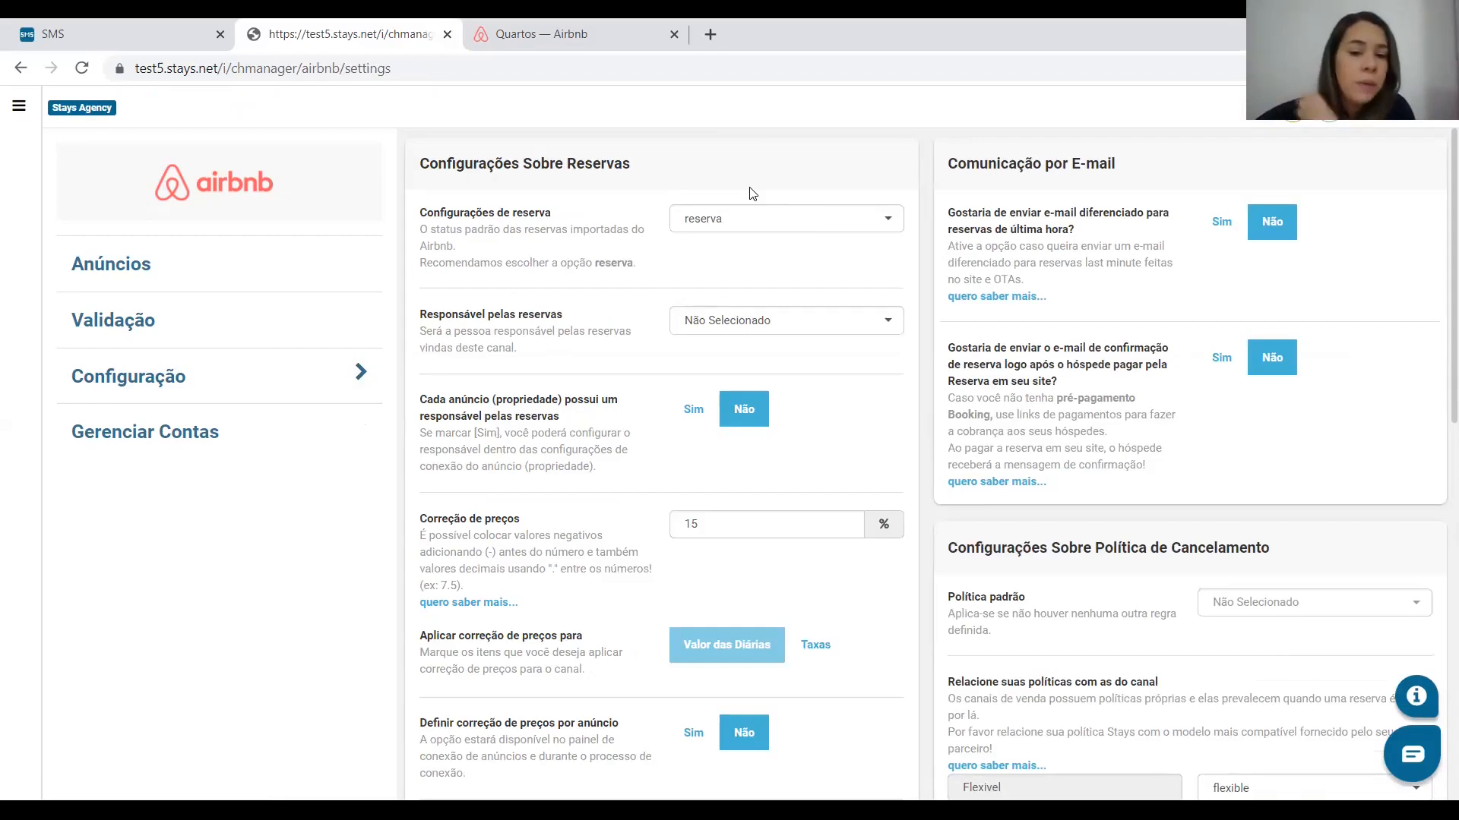
scroll(741, 292, "down", 2)
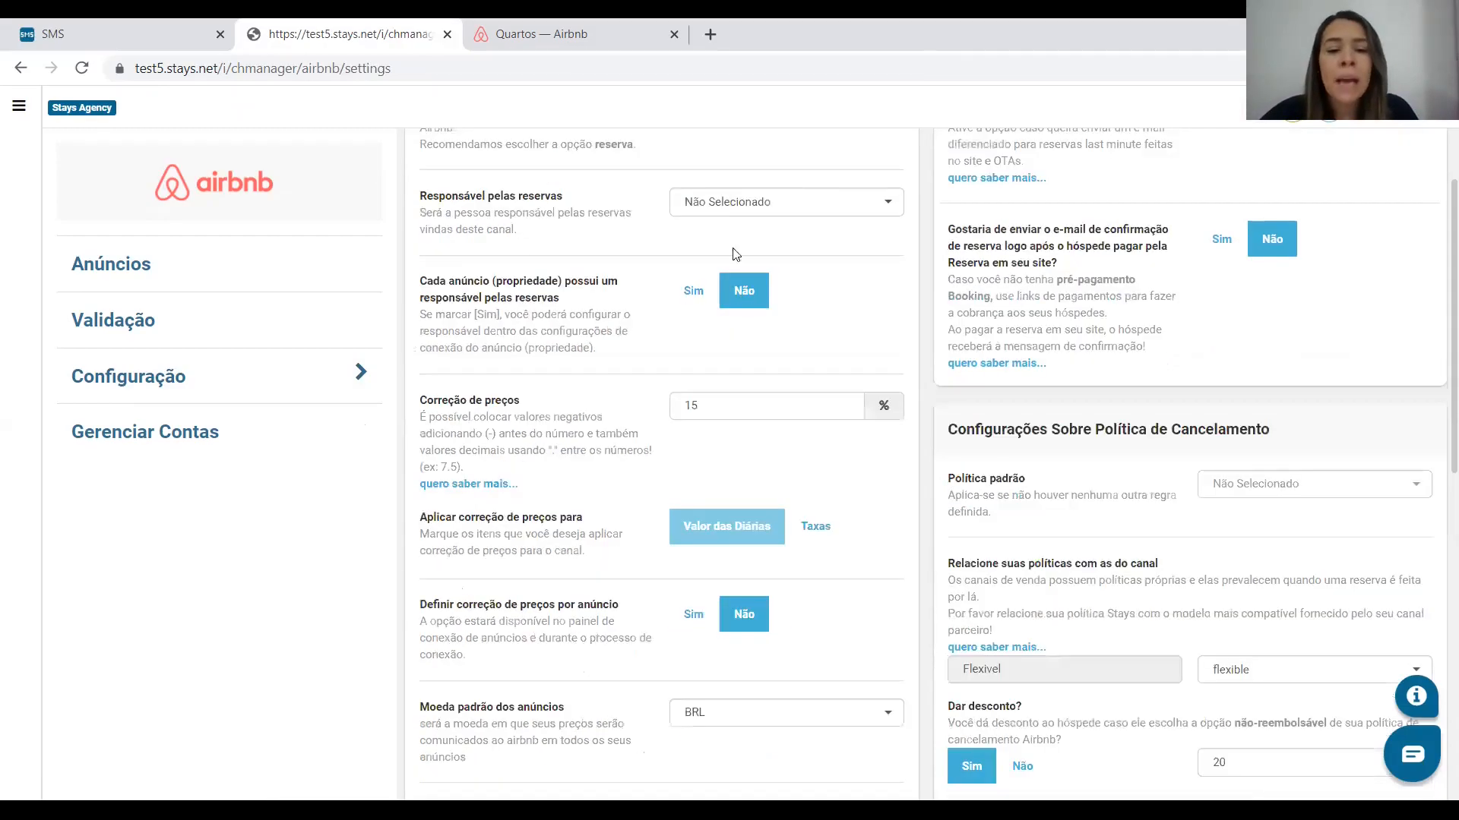
scroll(743, 238, "up", 2)
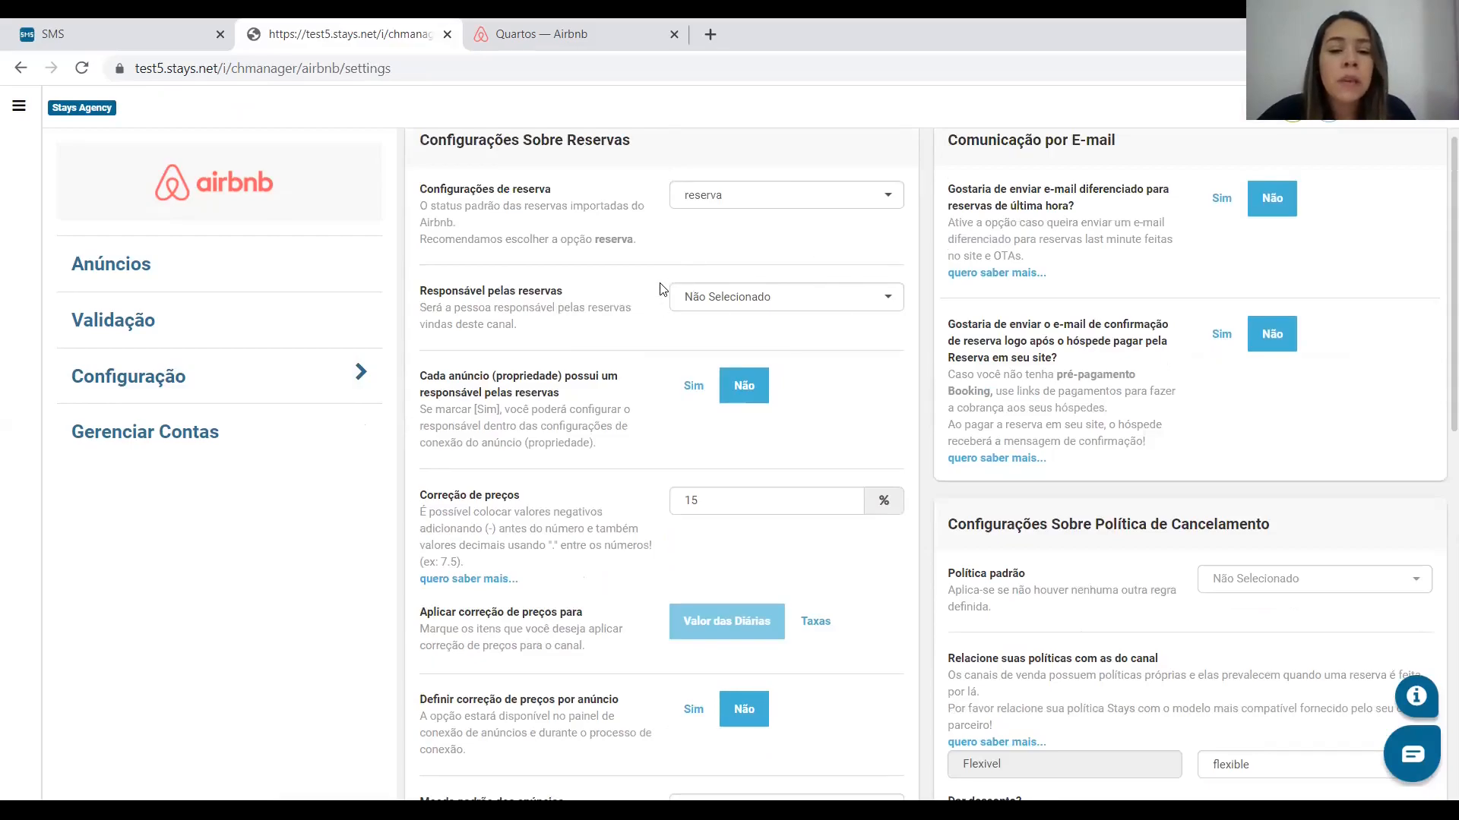
left_click(695, 303)
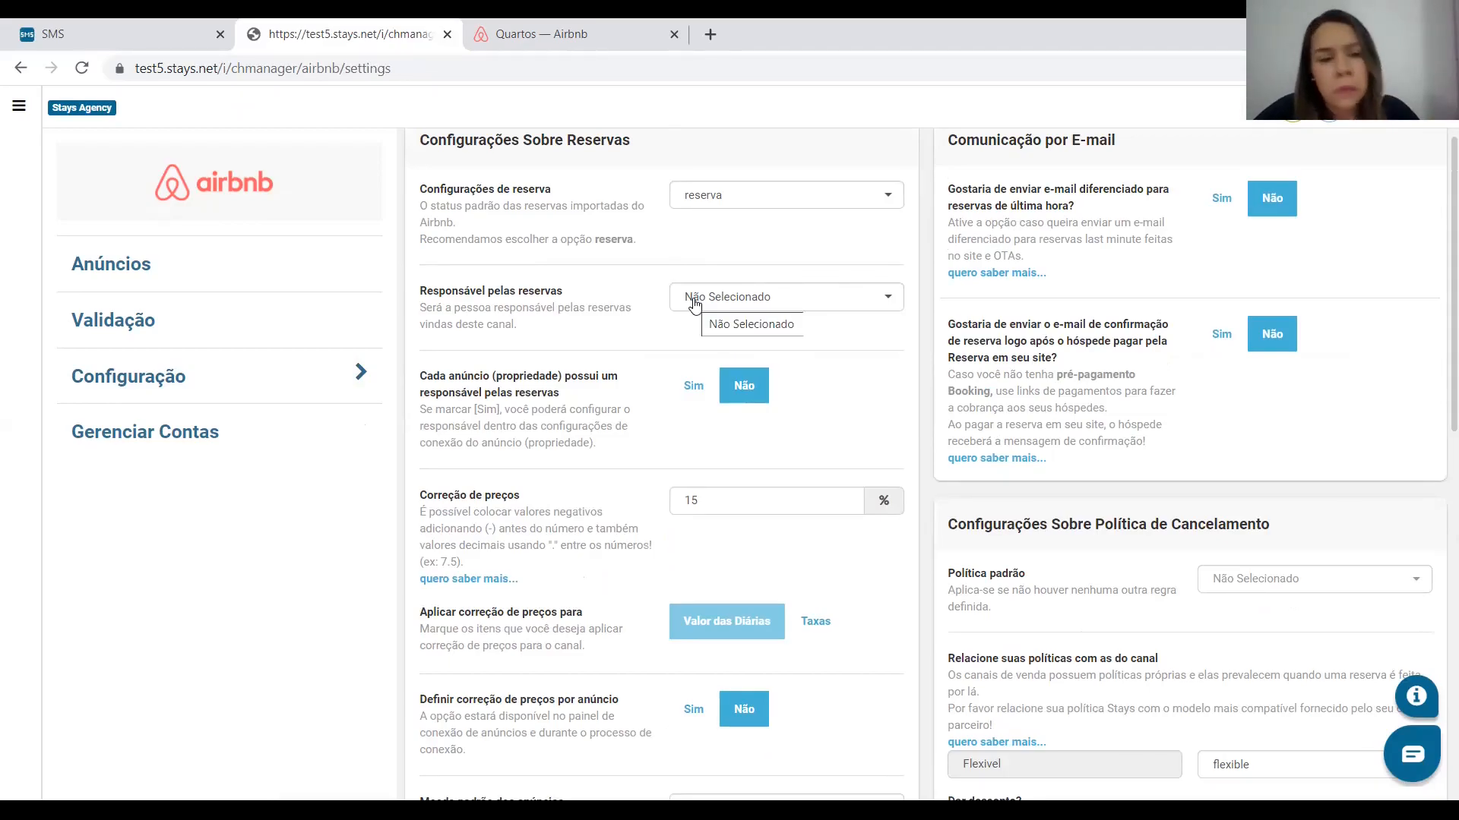
left_click(733, 298)
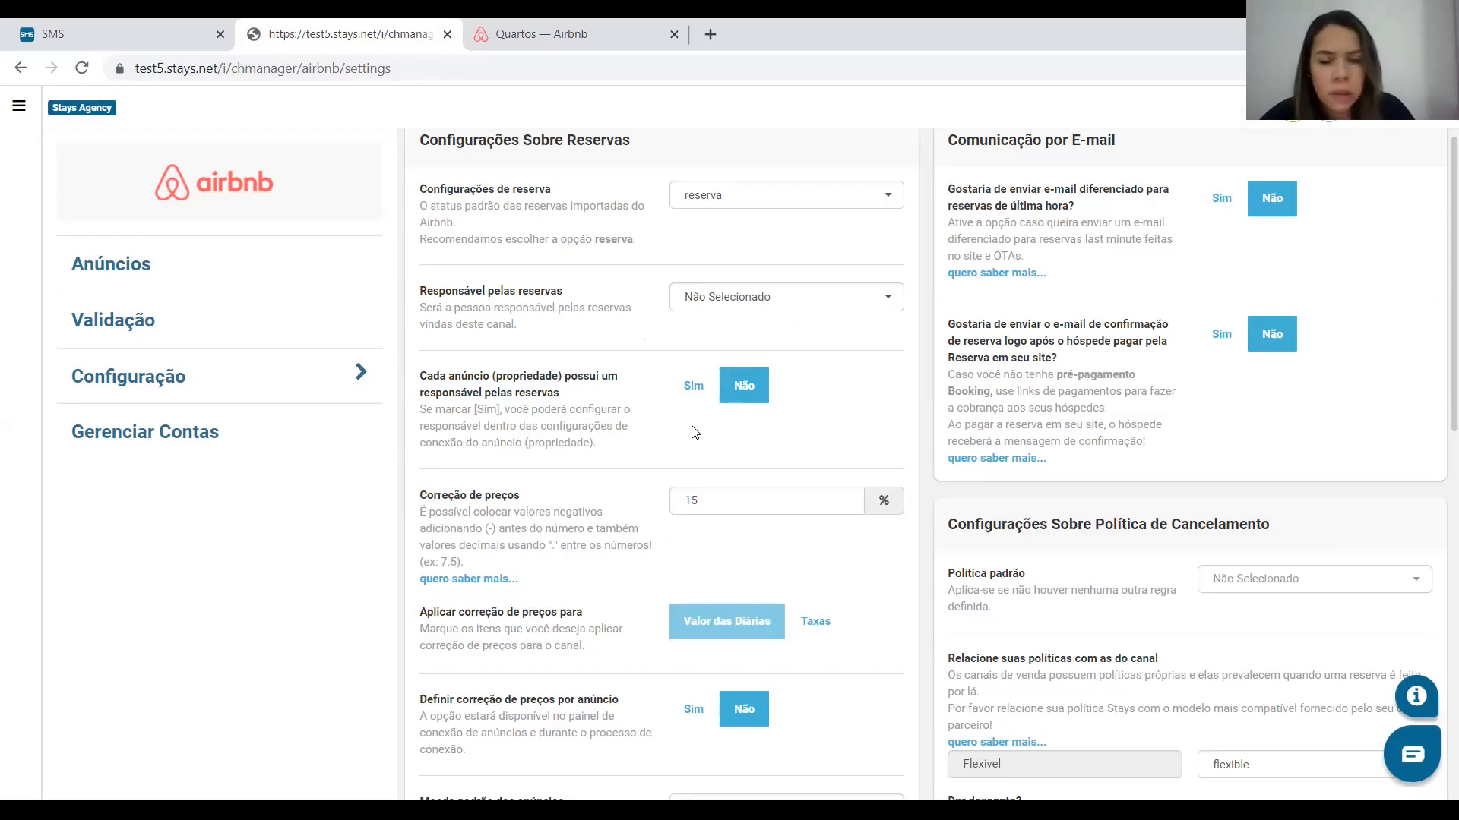
scroll(692, 432, "down", 3)
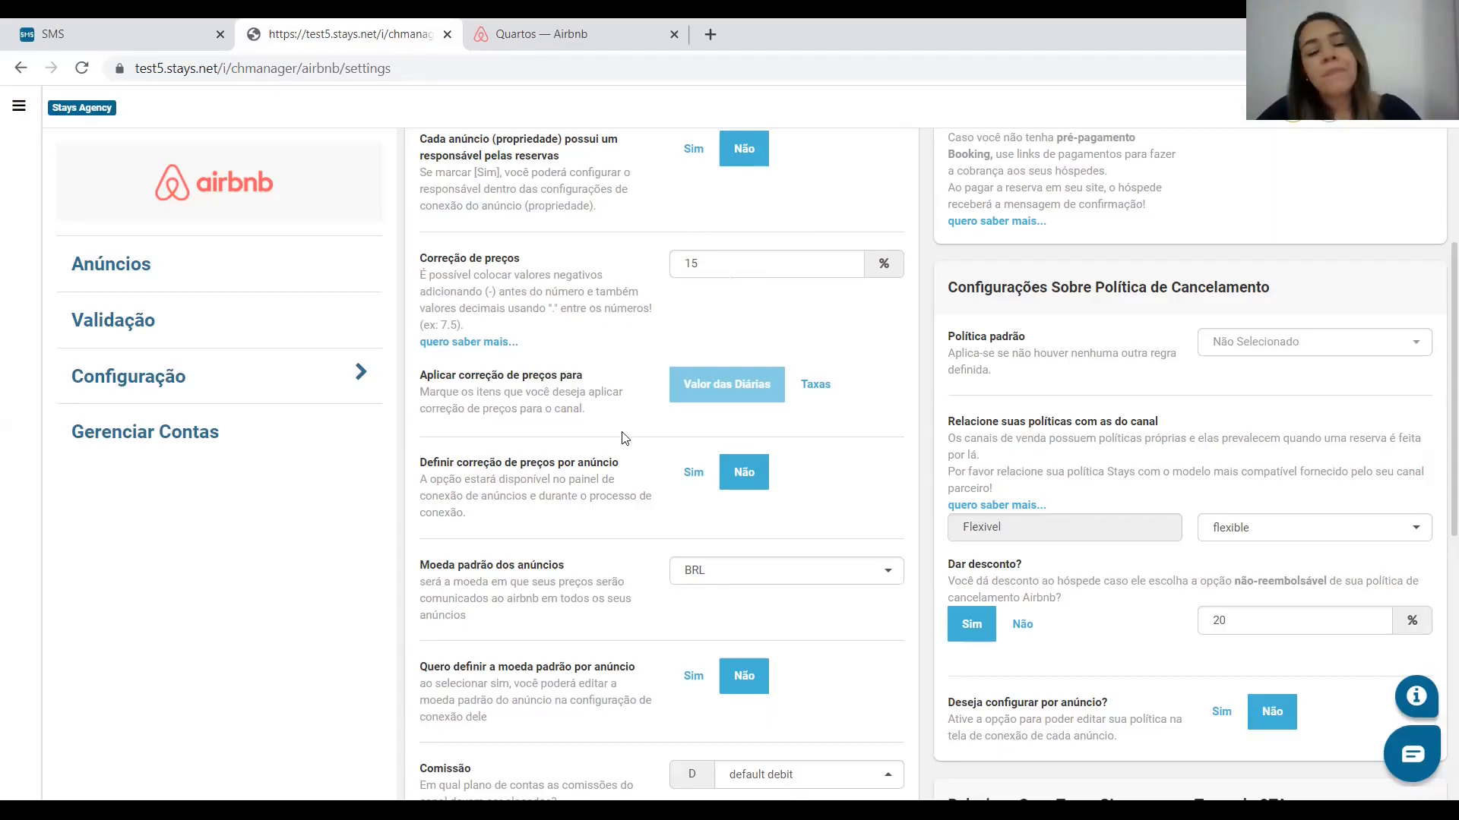
scroll(637, 370, "down", 2)
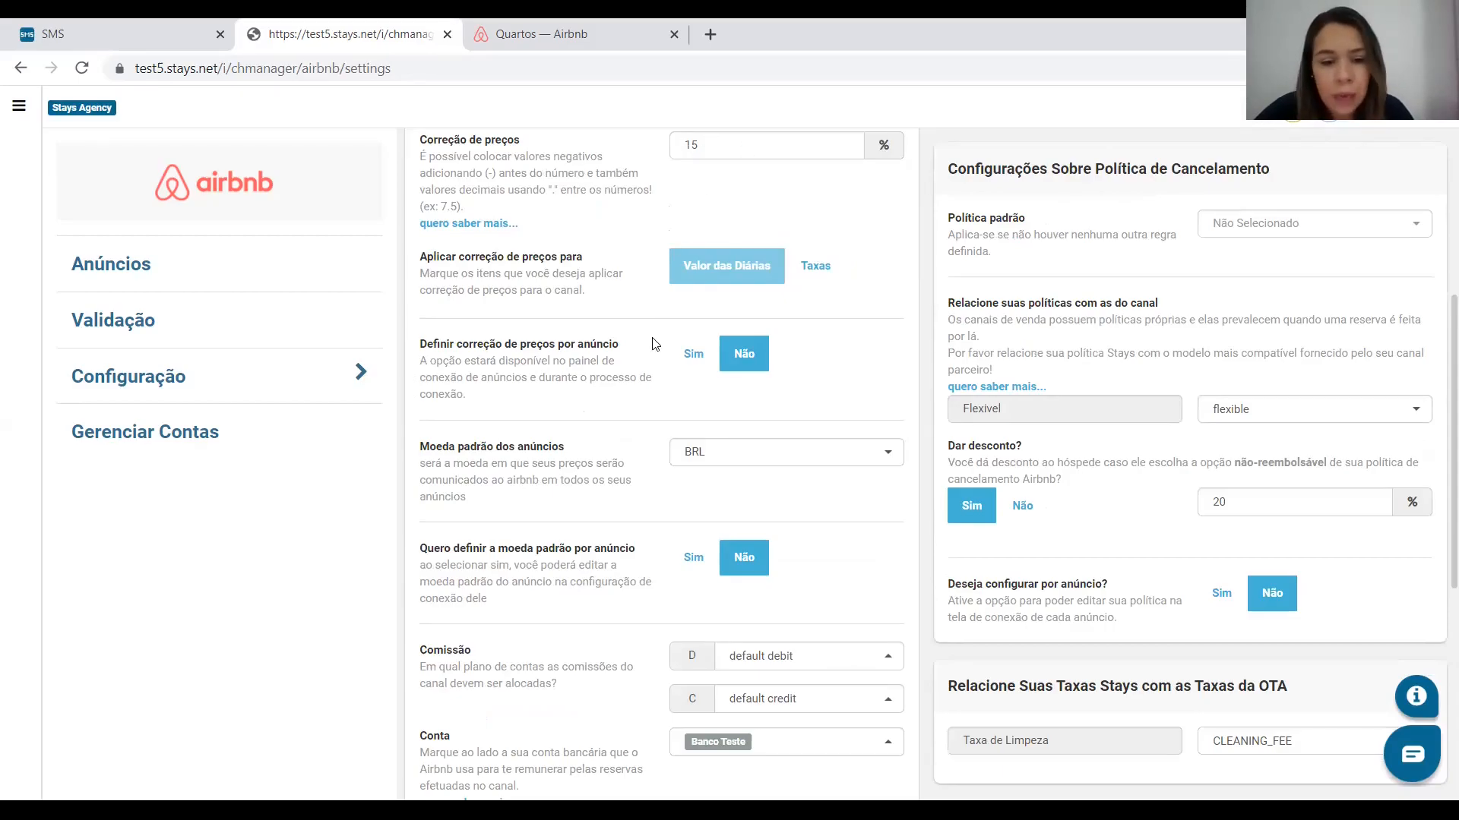
scroll(652, 344, "down", 2)
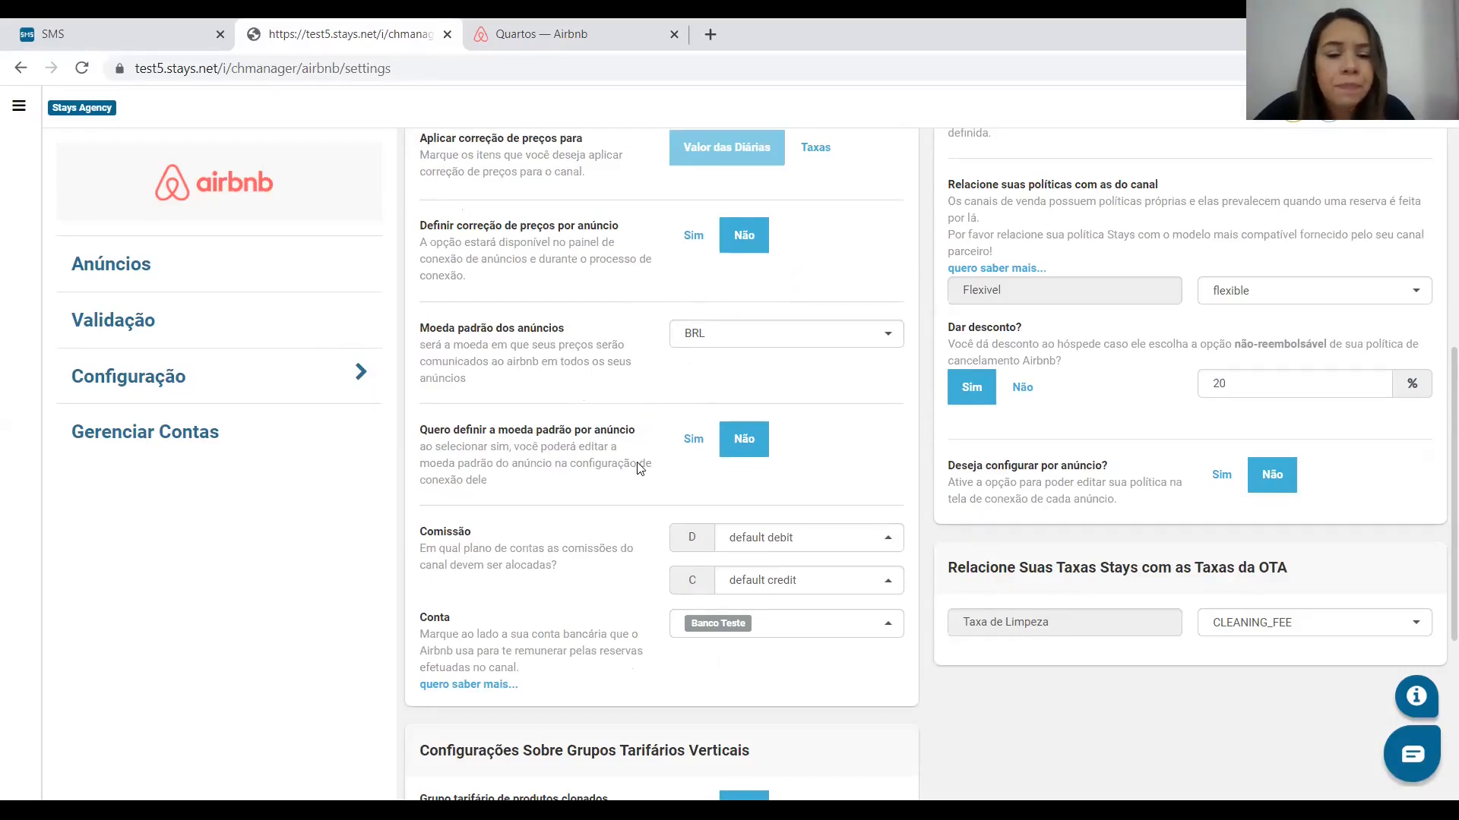
scroll(638, 463, "down", 2)
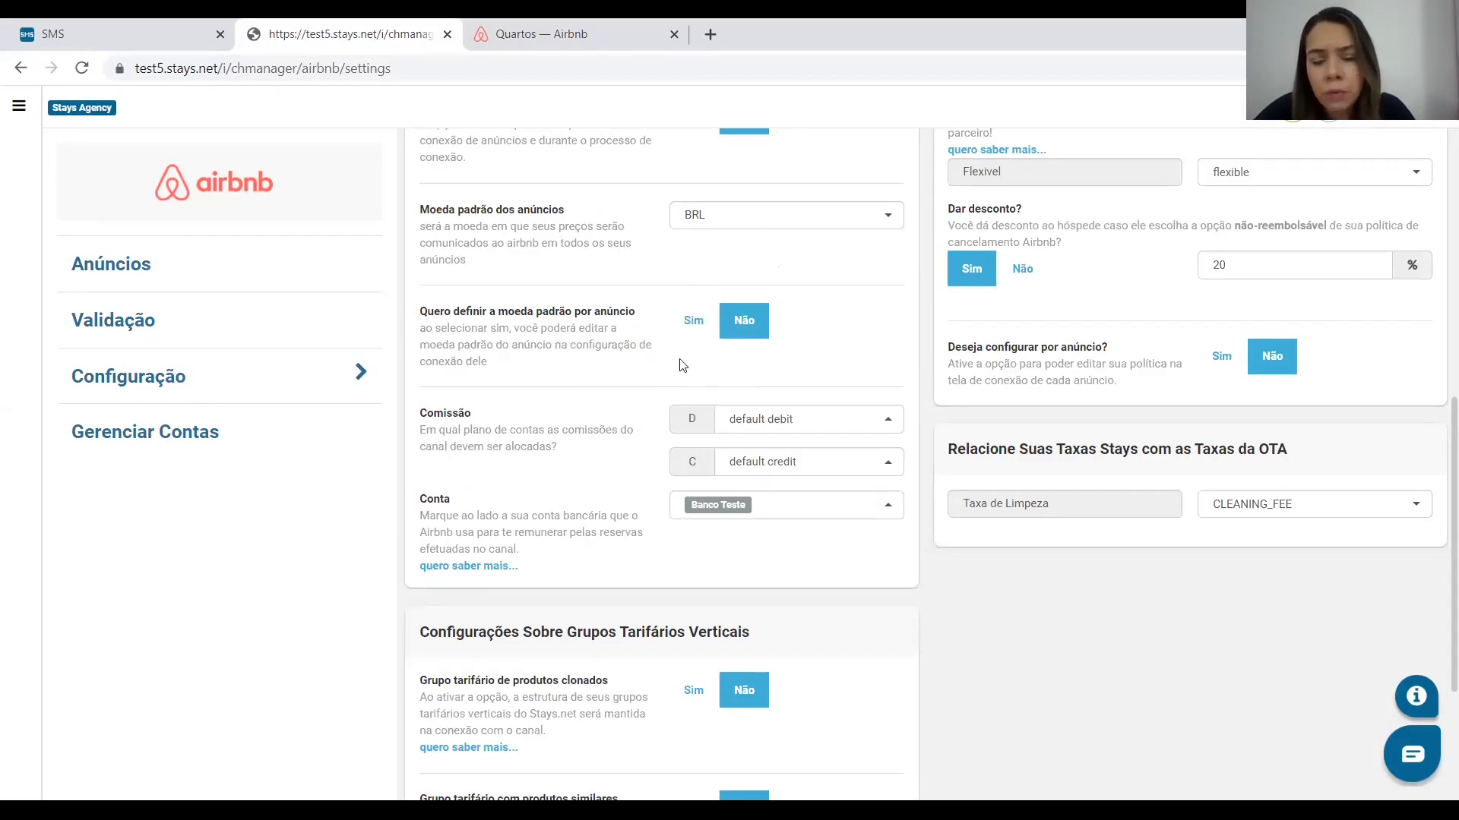
scroll(562, 509, "down", 2)
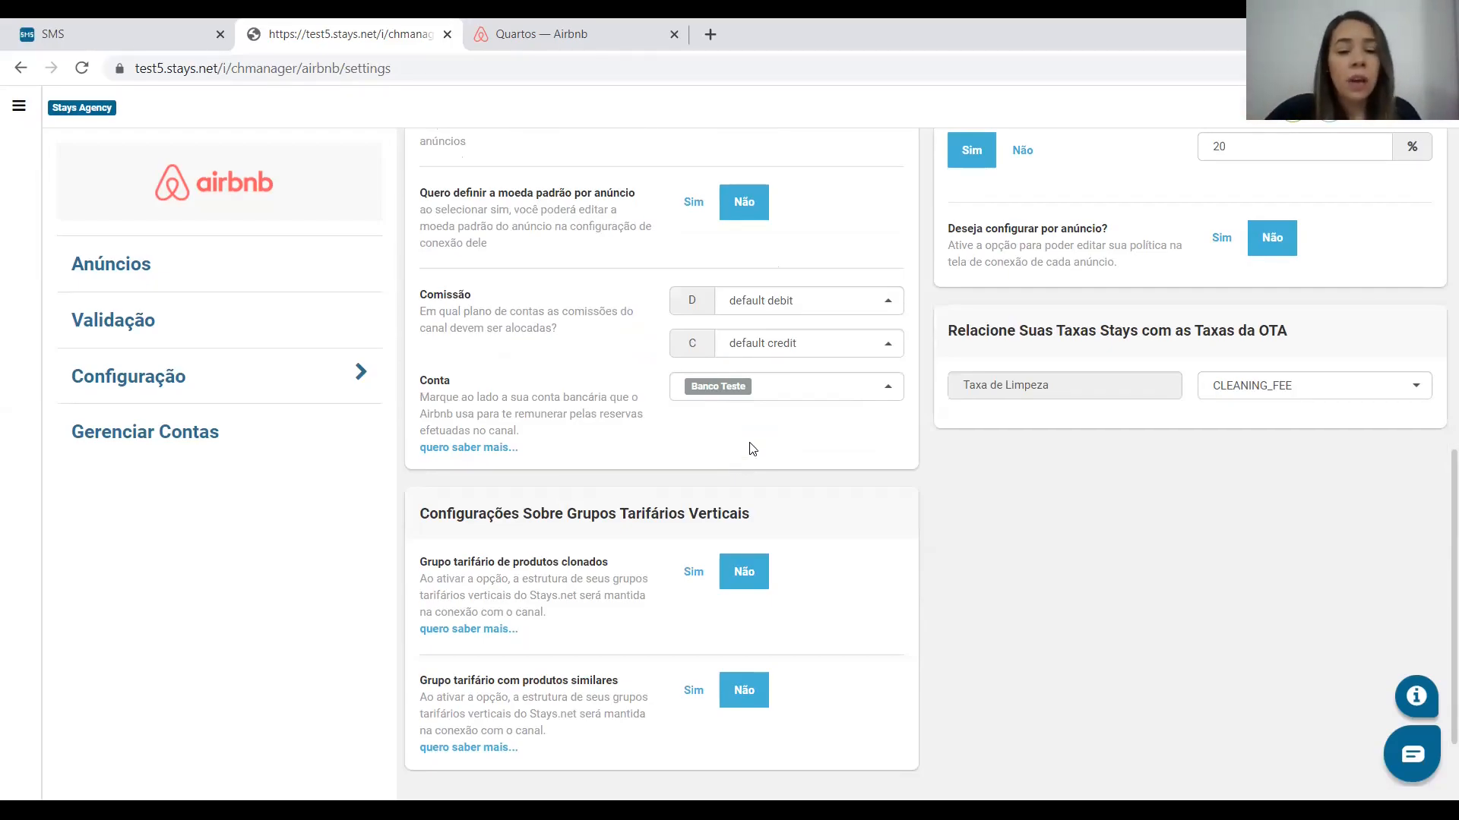
Step: Select Banco Teste as the bank account for Airbnb payouts in the reservation settings
left_click(793, 395)
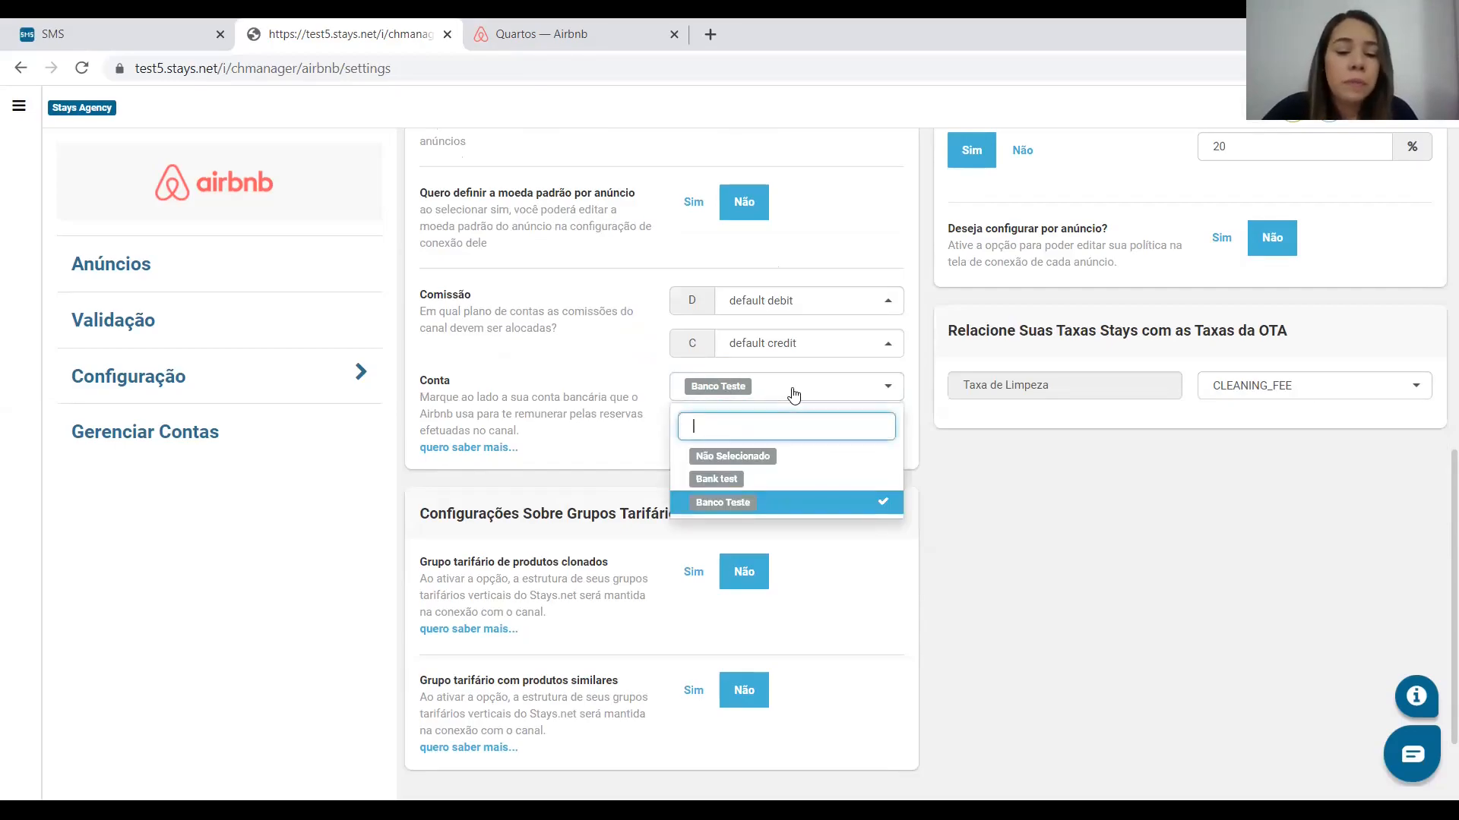
left_click(746, 506)
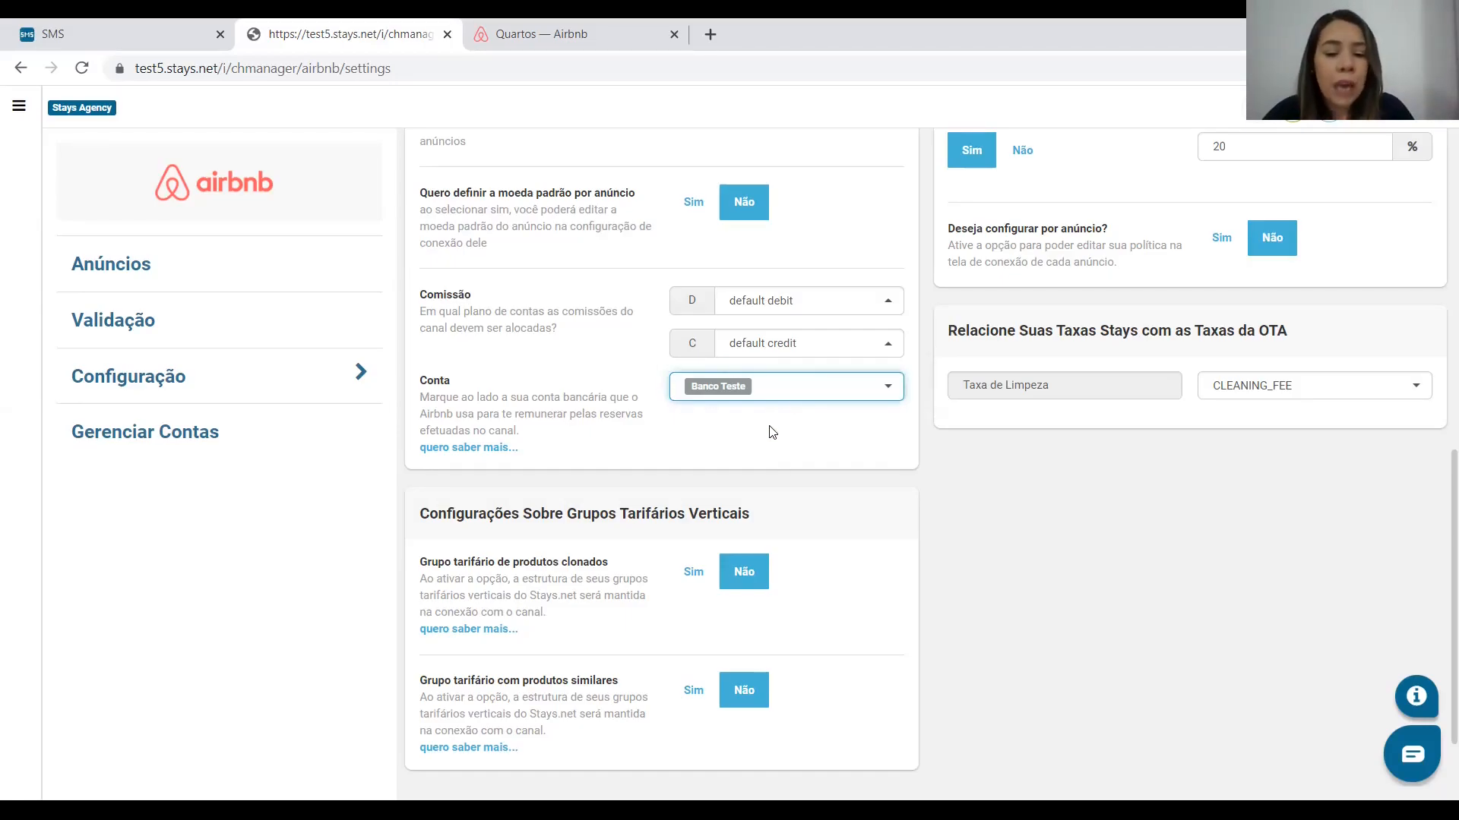
scroll(872, 508, "down", 2)
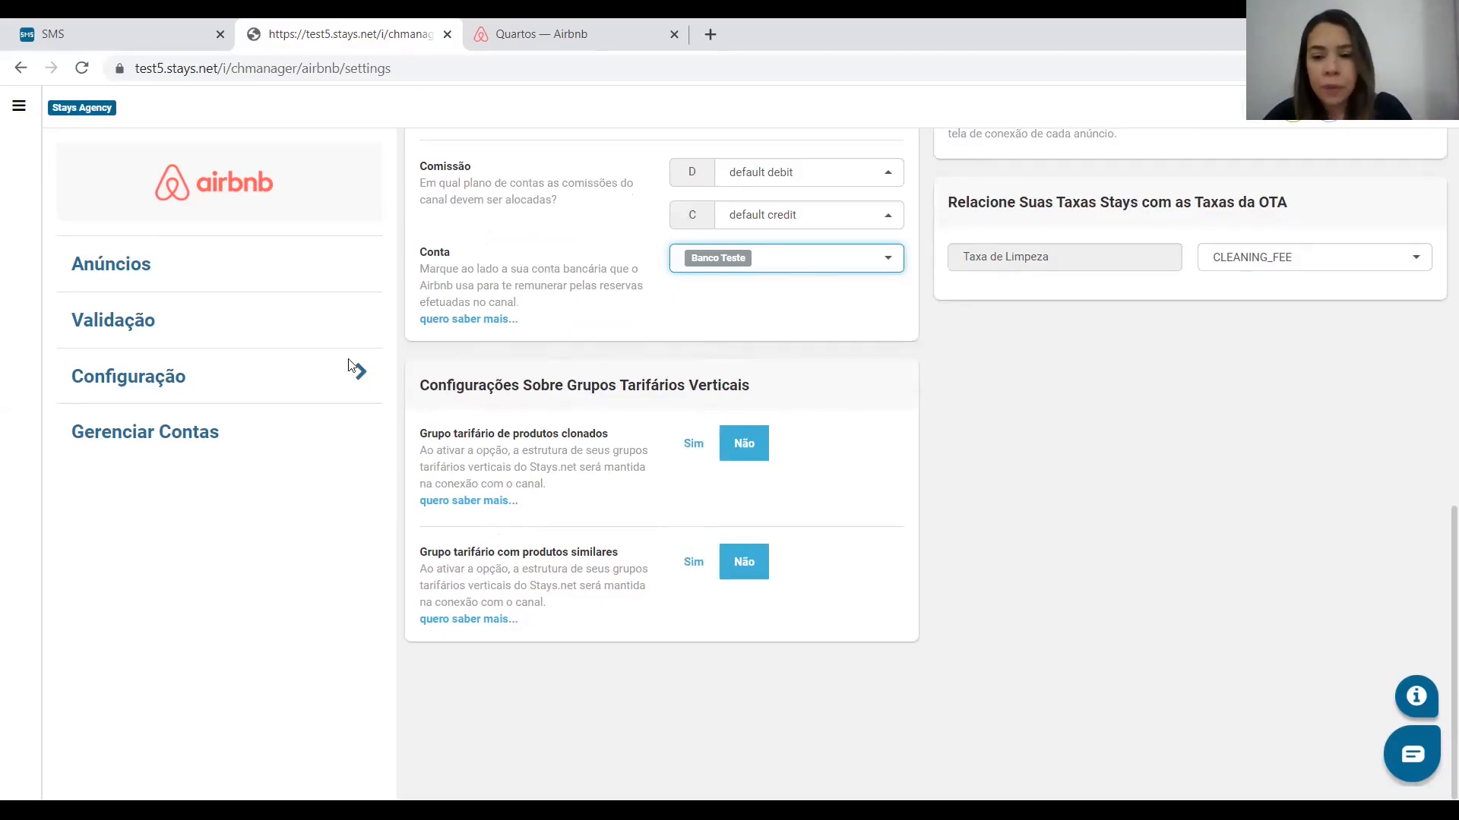
Step: Examine the Airbnb options for mapping the Flexível cancellation policy and the Taxa de Limpeza fee, including the non-refundable discount
scroll(1255, 598, "up", 6)
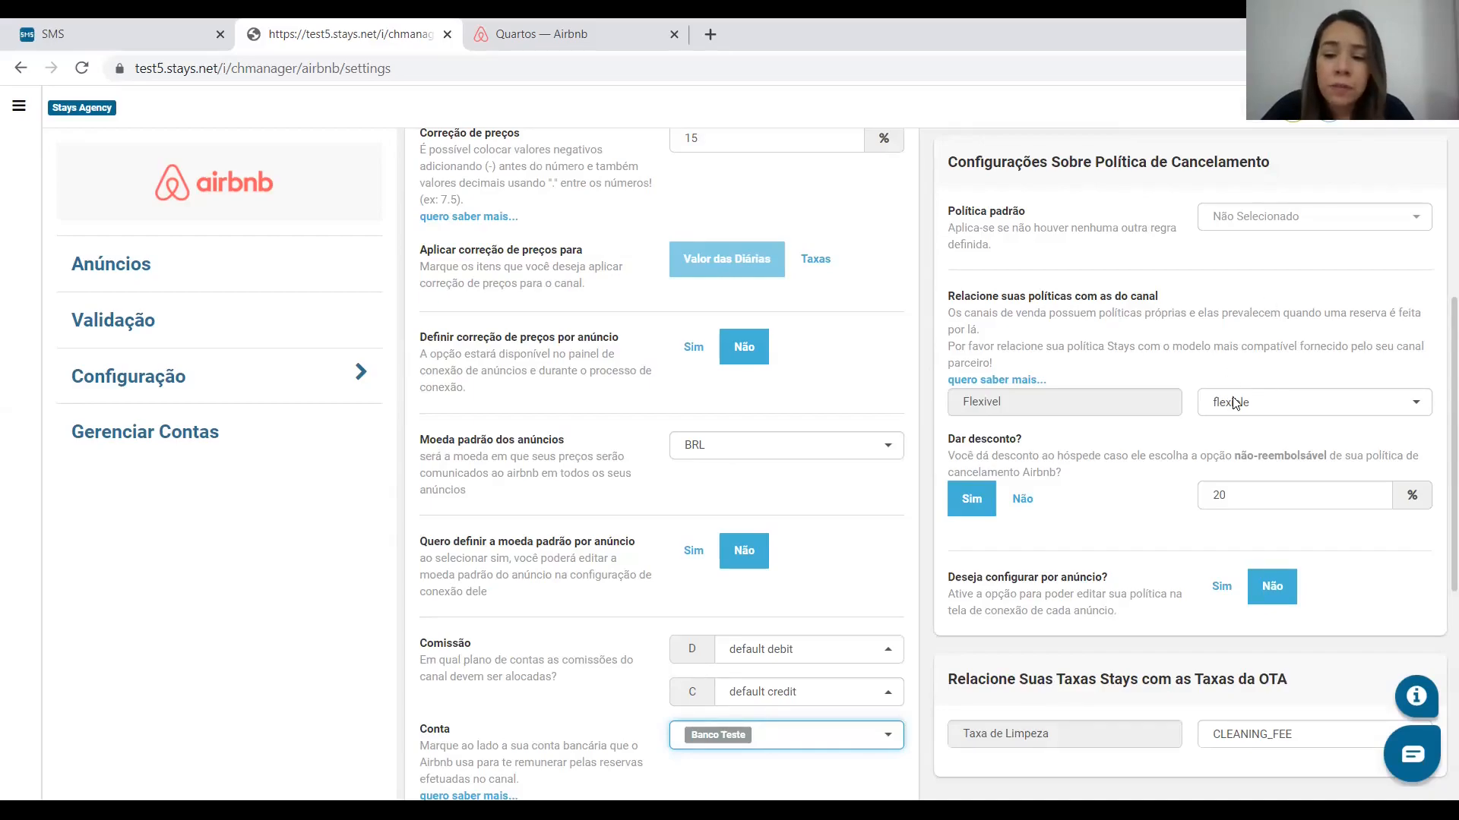
left_click(1383, 405)
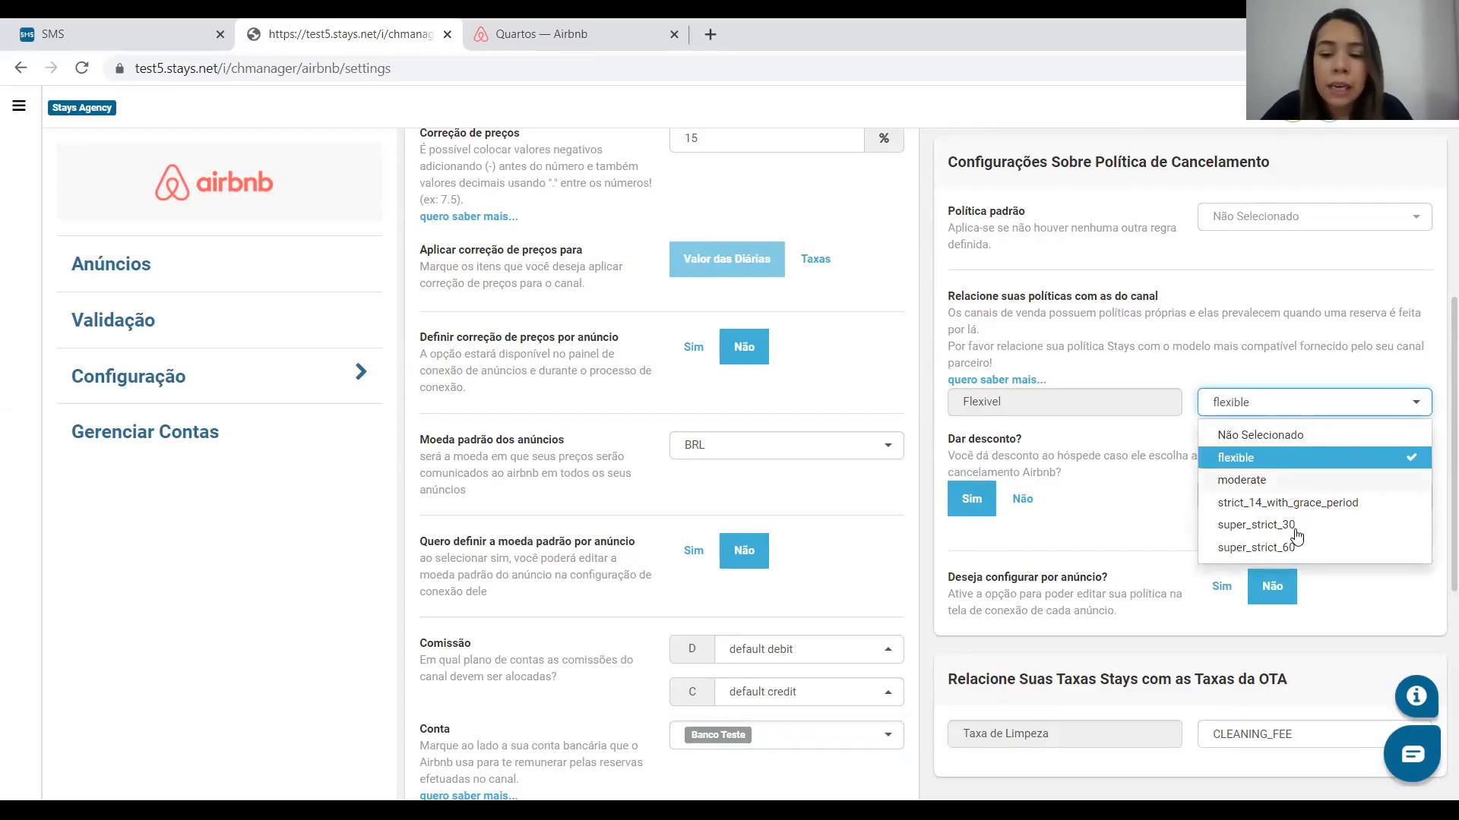
left_click(1326, 343)
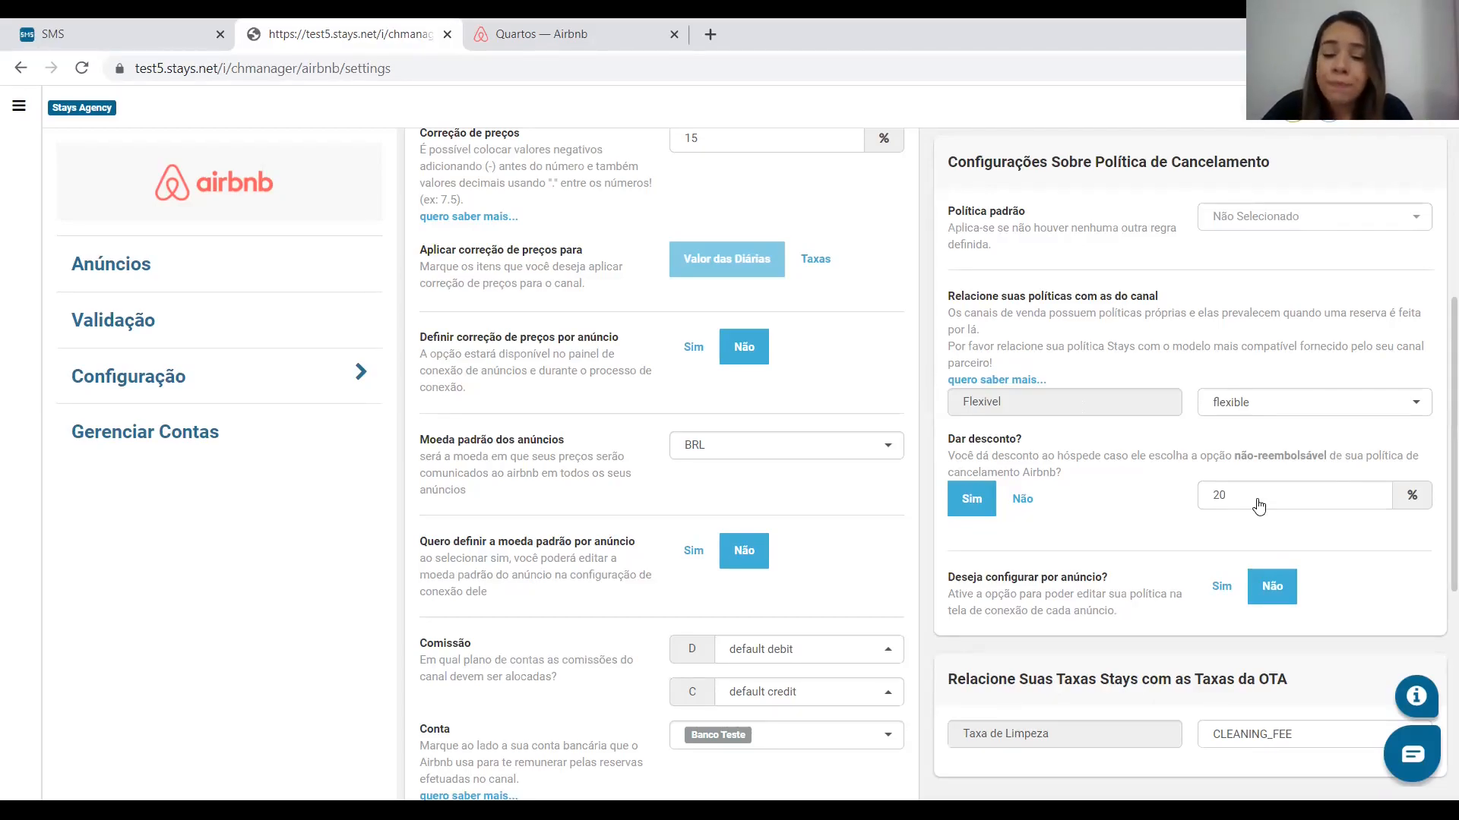
scroll(1259, 501, "down", 3)
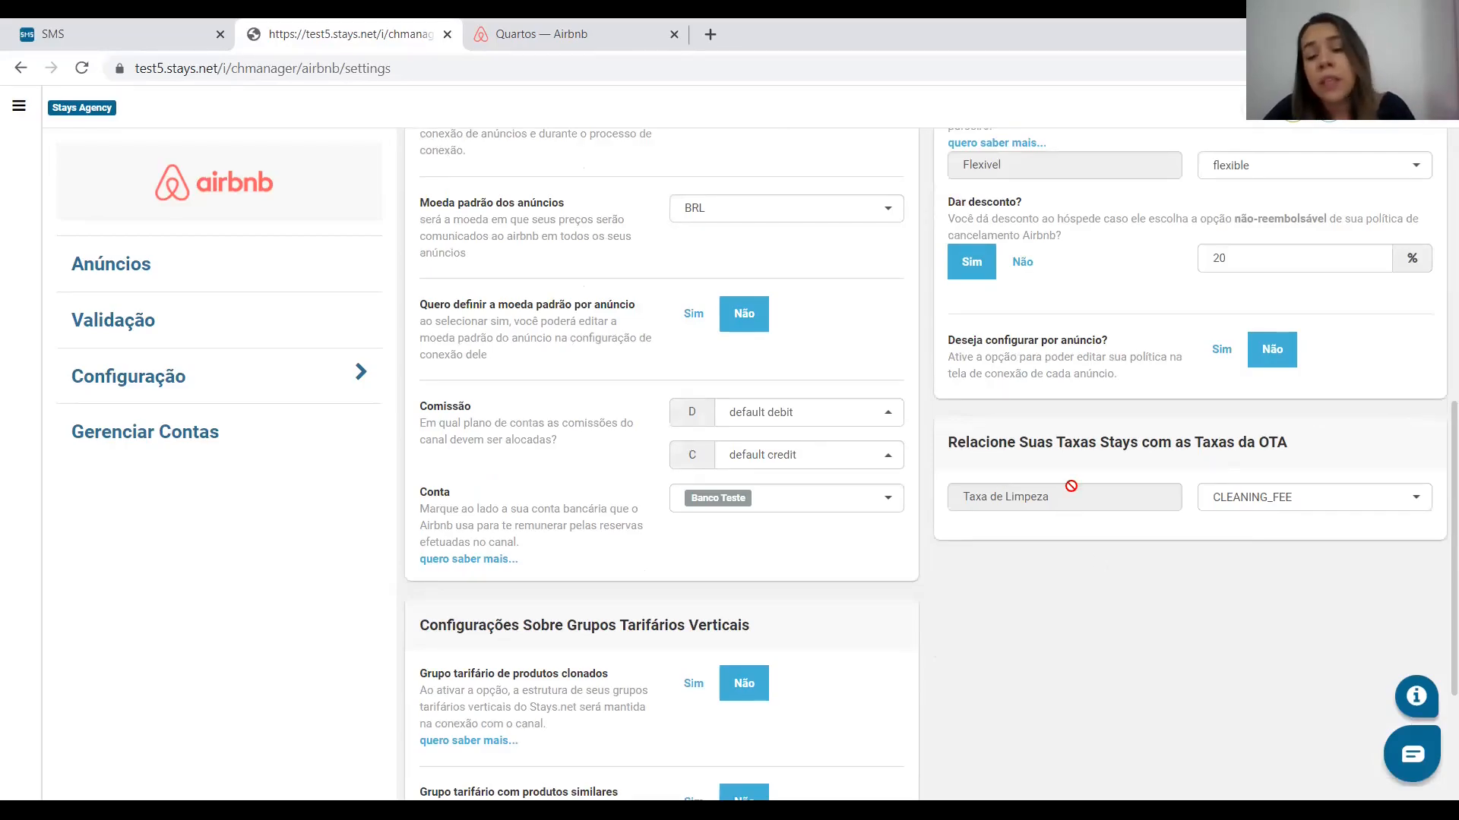
left_click(1376, 509)
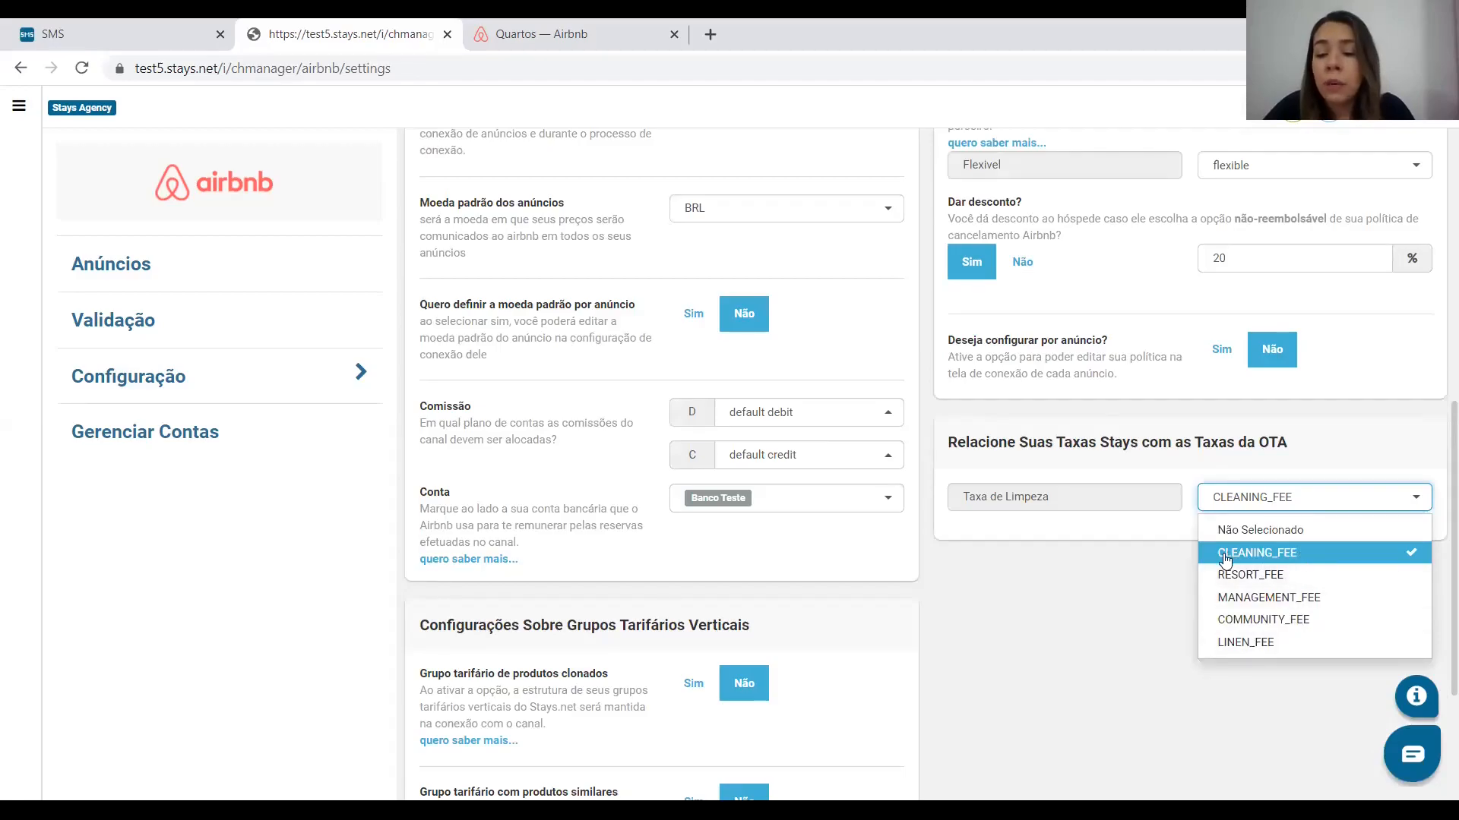
left_click(1357, 454)
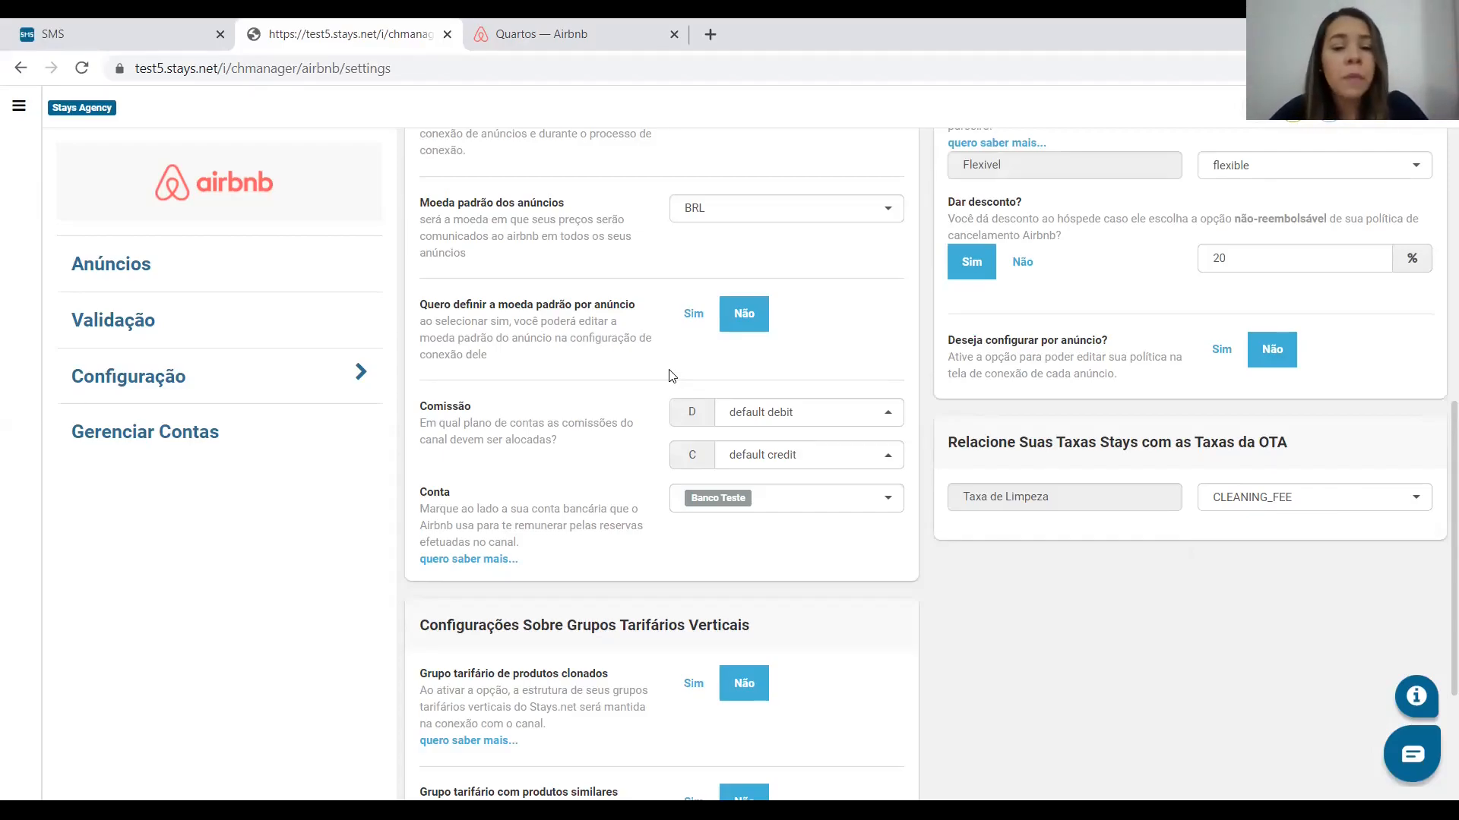
Step: Start connecting unit 01 to Airbnb, check the existing Airbnb listing, and choose Conta Teste for connecting to an existing listing
left_click(174, 260)
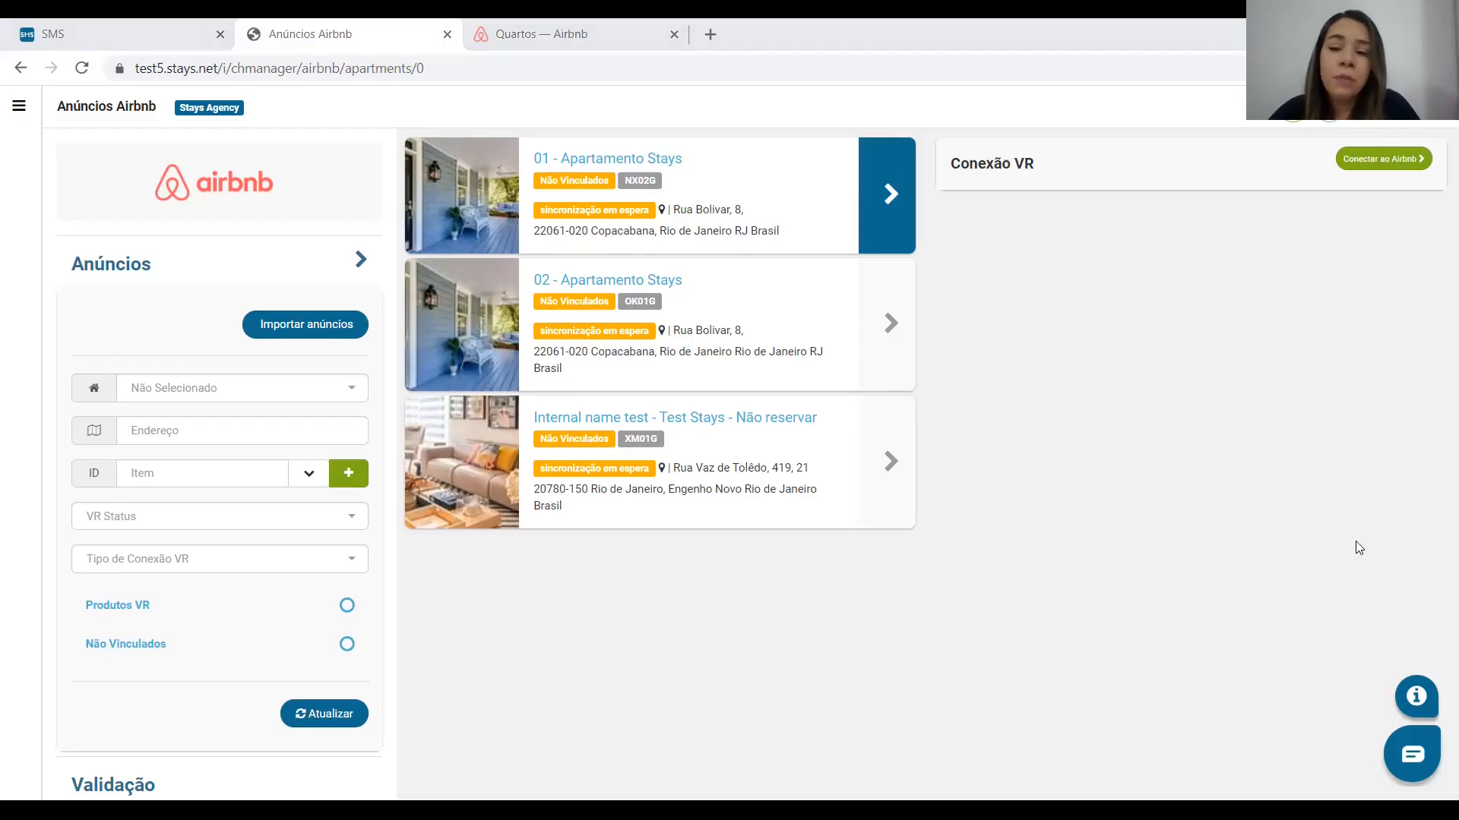
left_click(1412, 158)
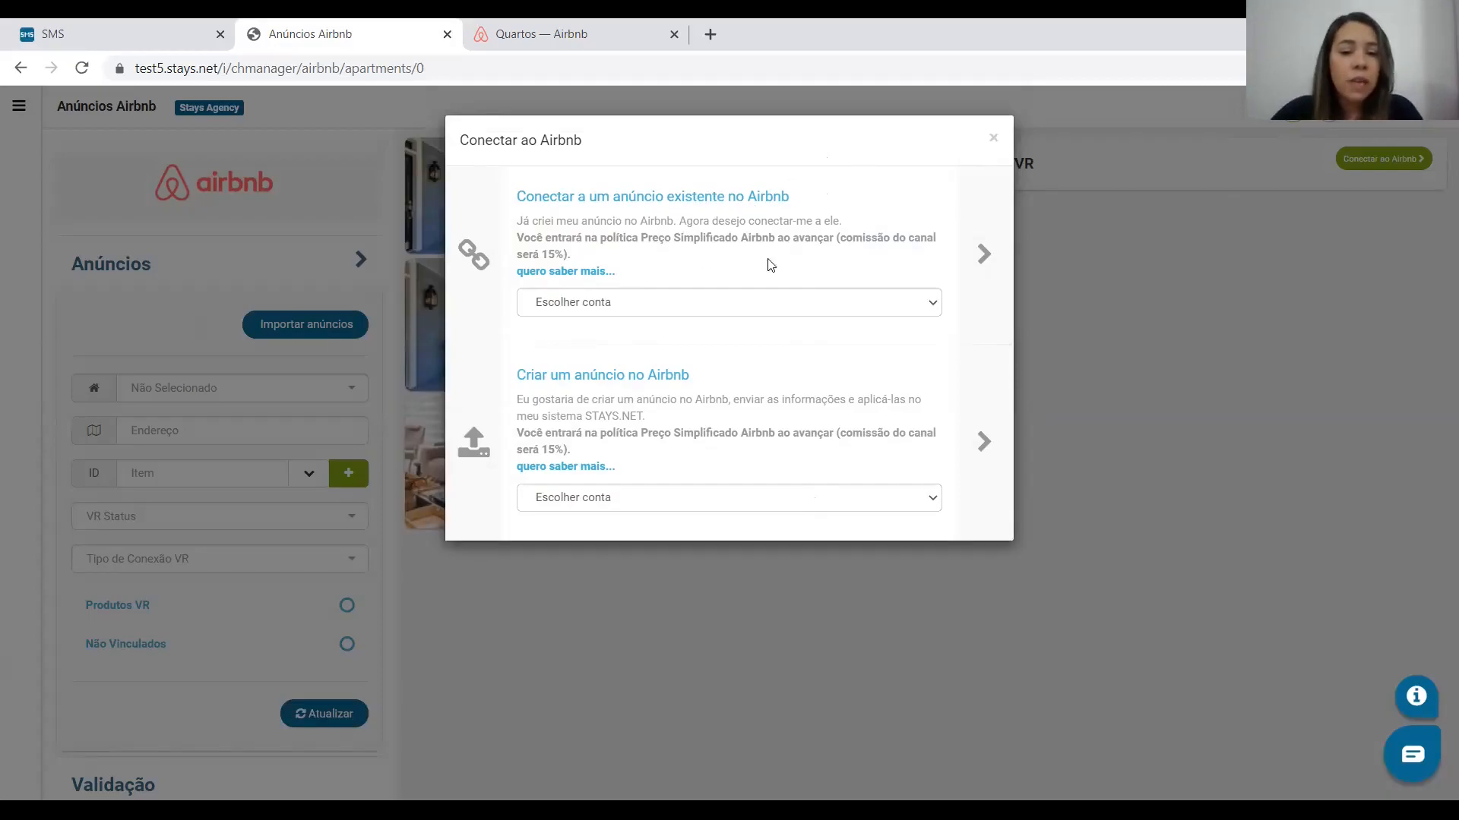
left_click(555, 27)
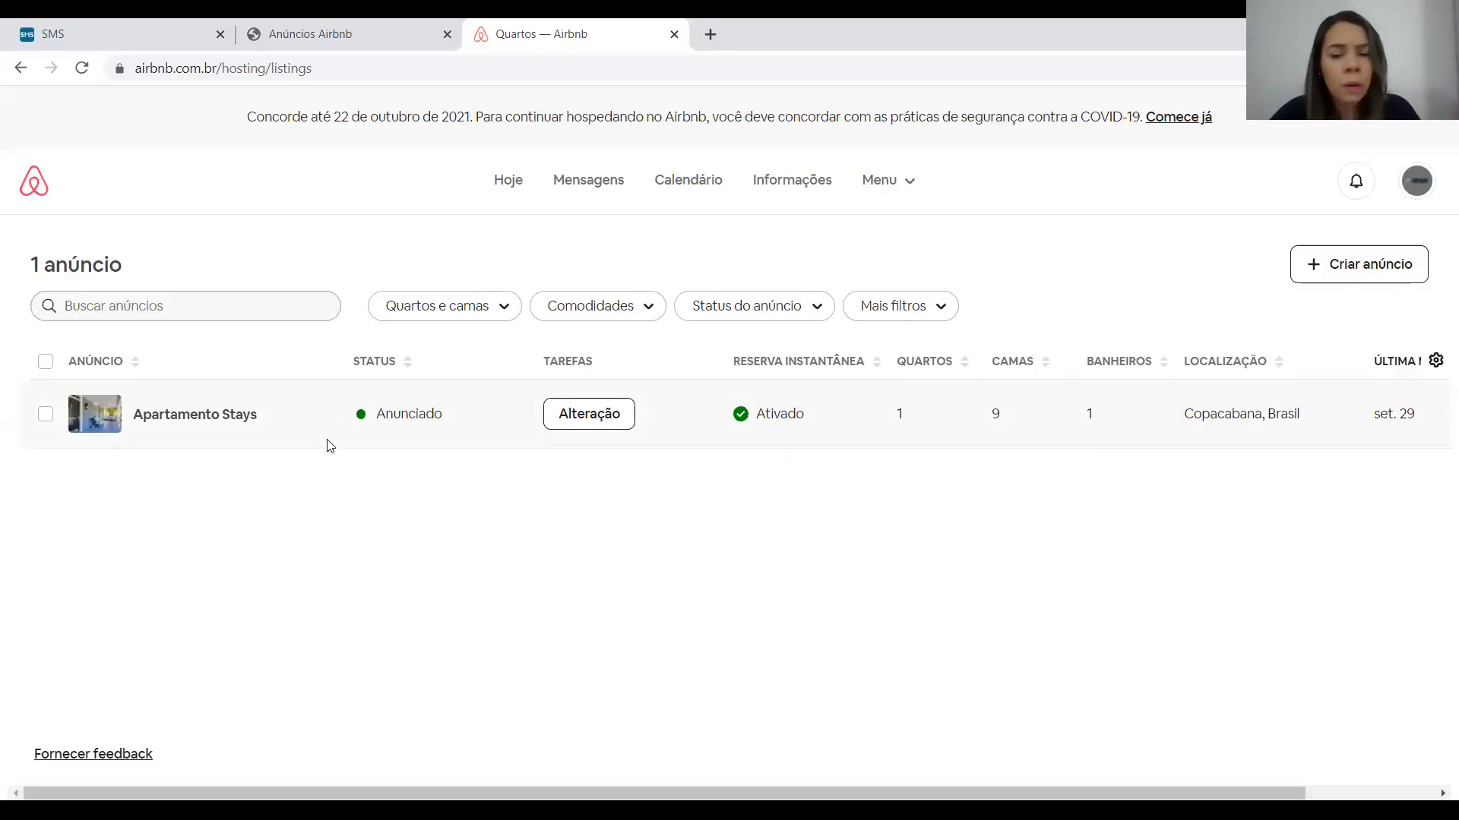
left_click(380, 21)
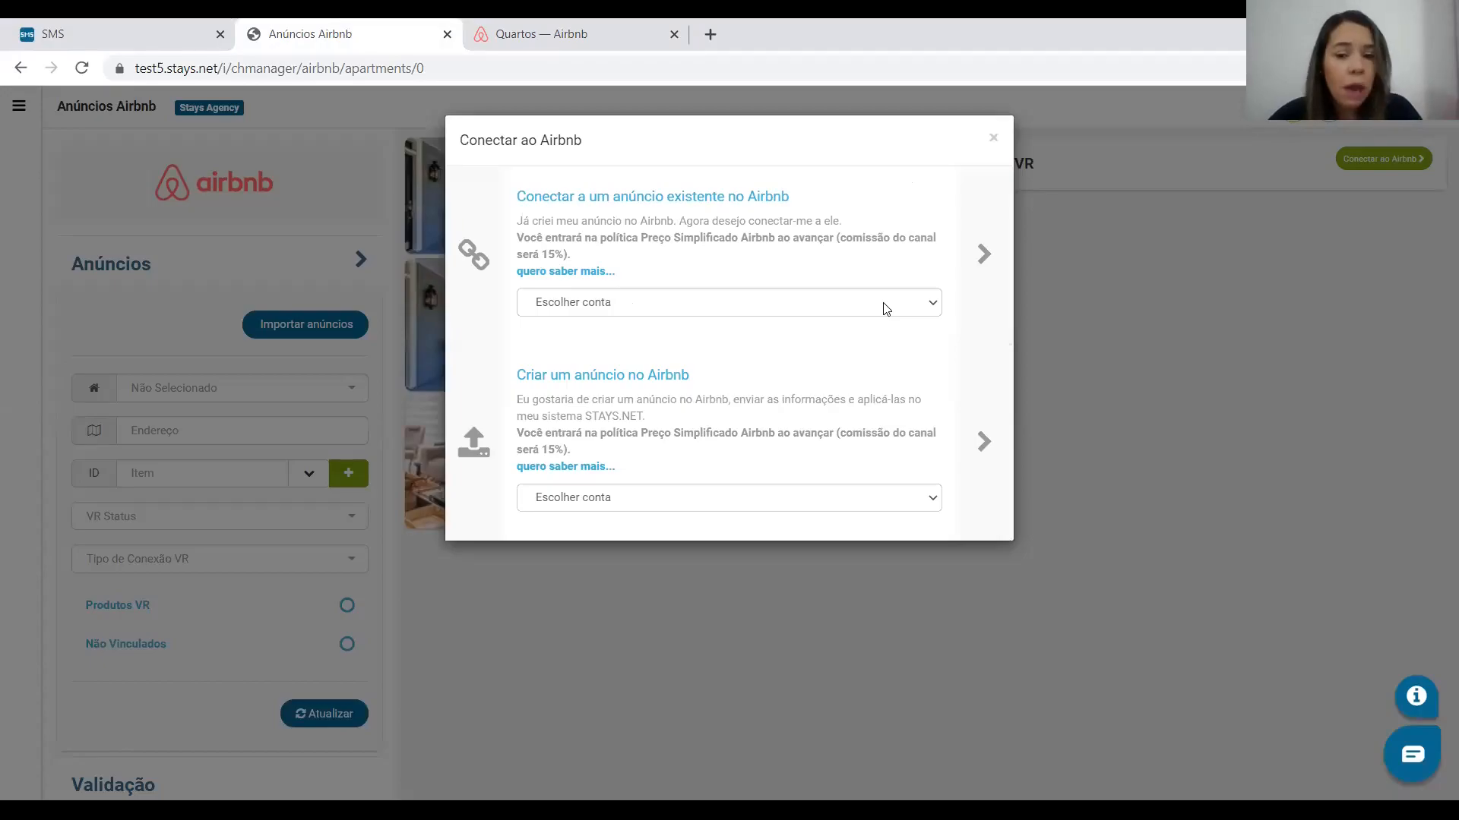
left_click(834, 298)
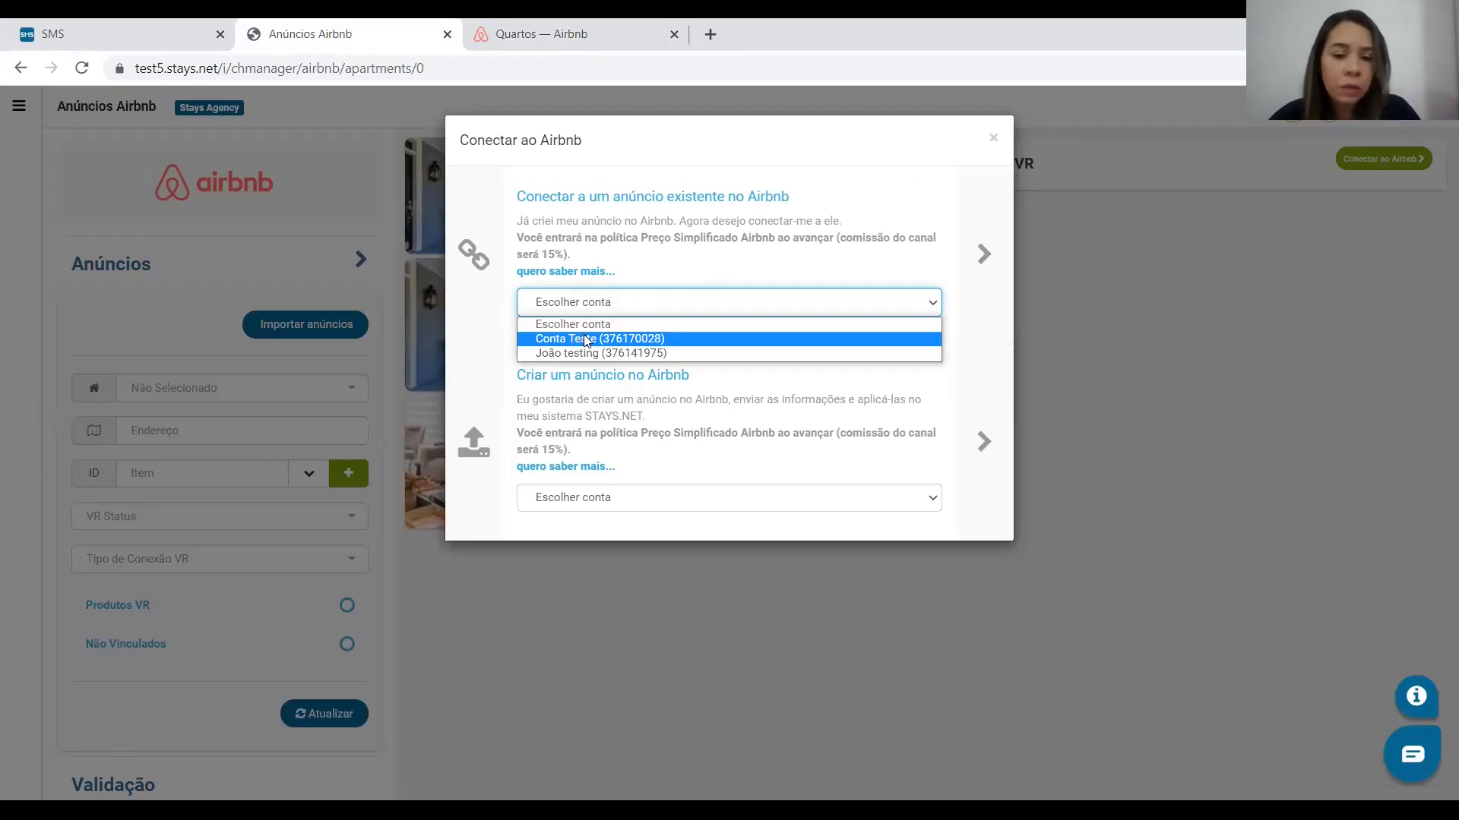
left_click(586, 340)
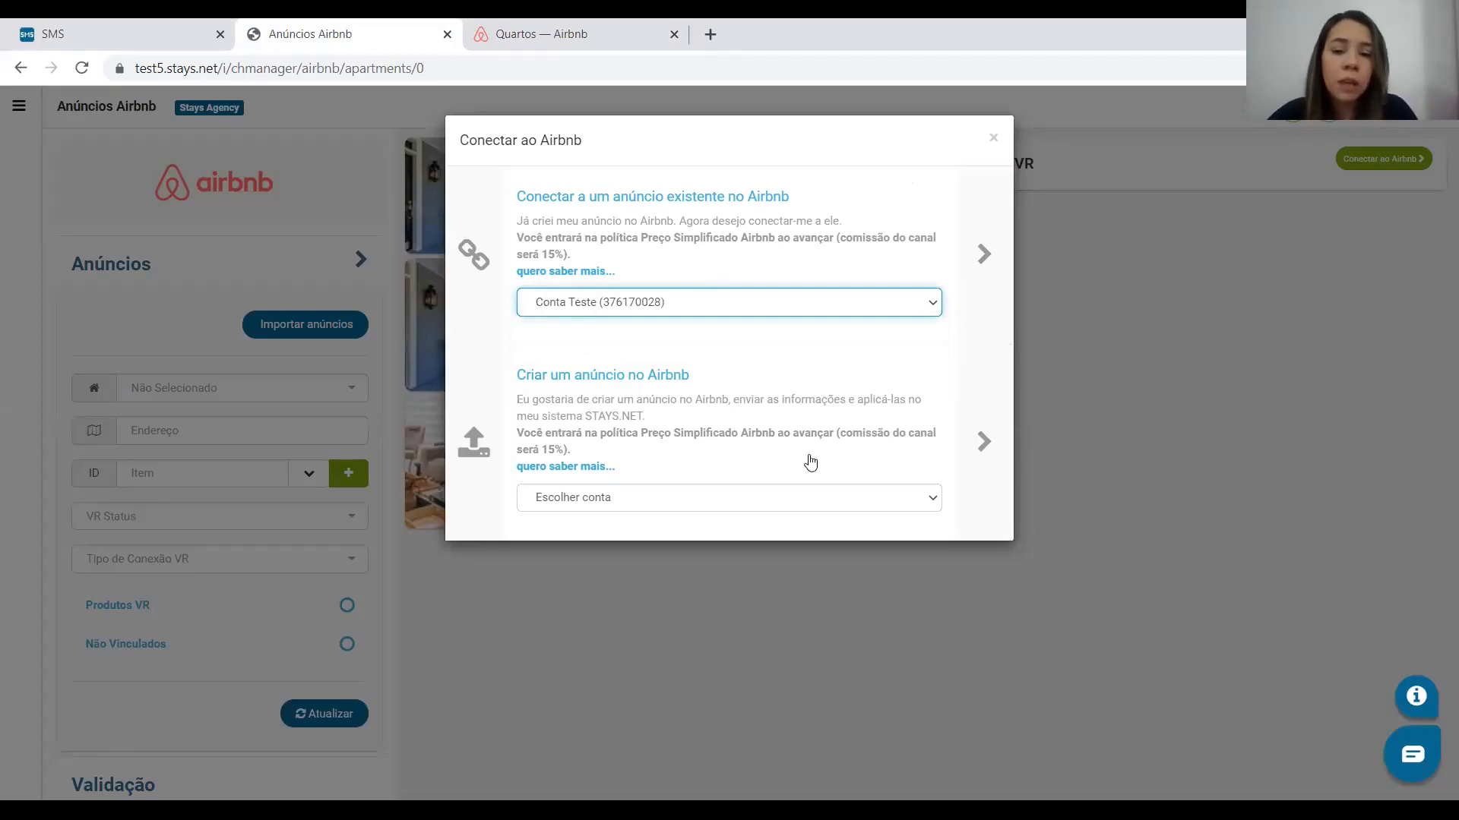
Step: Connect unit 01 to the existing Airbnb listing Apartamento Stays, keeping synchronization of all listing content set to Sim
left_click(985, 245)
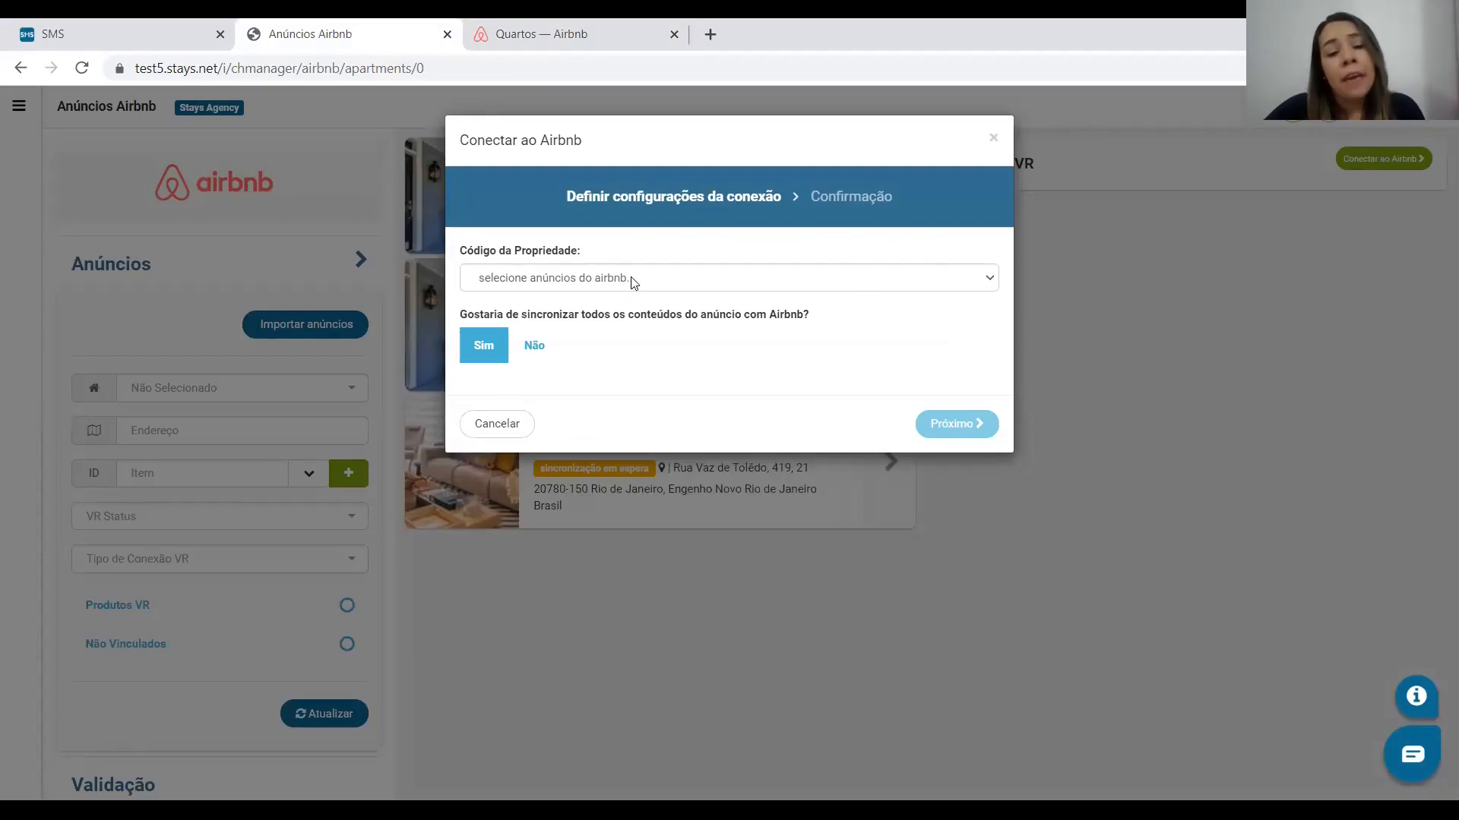
left_click(718, 284)
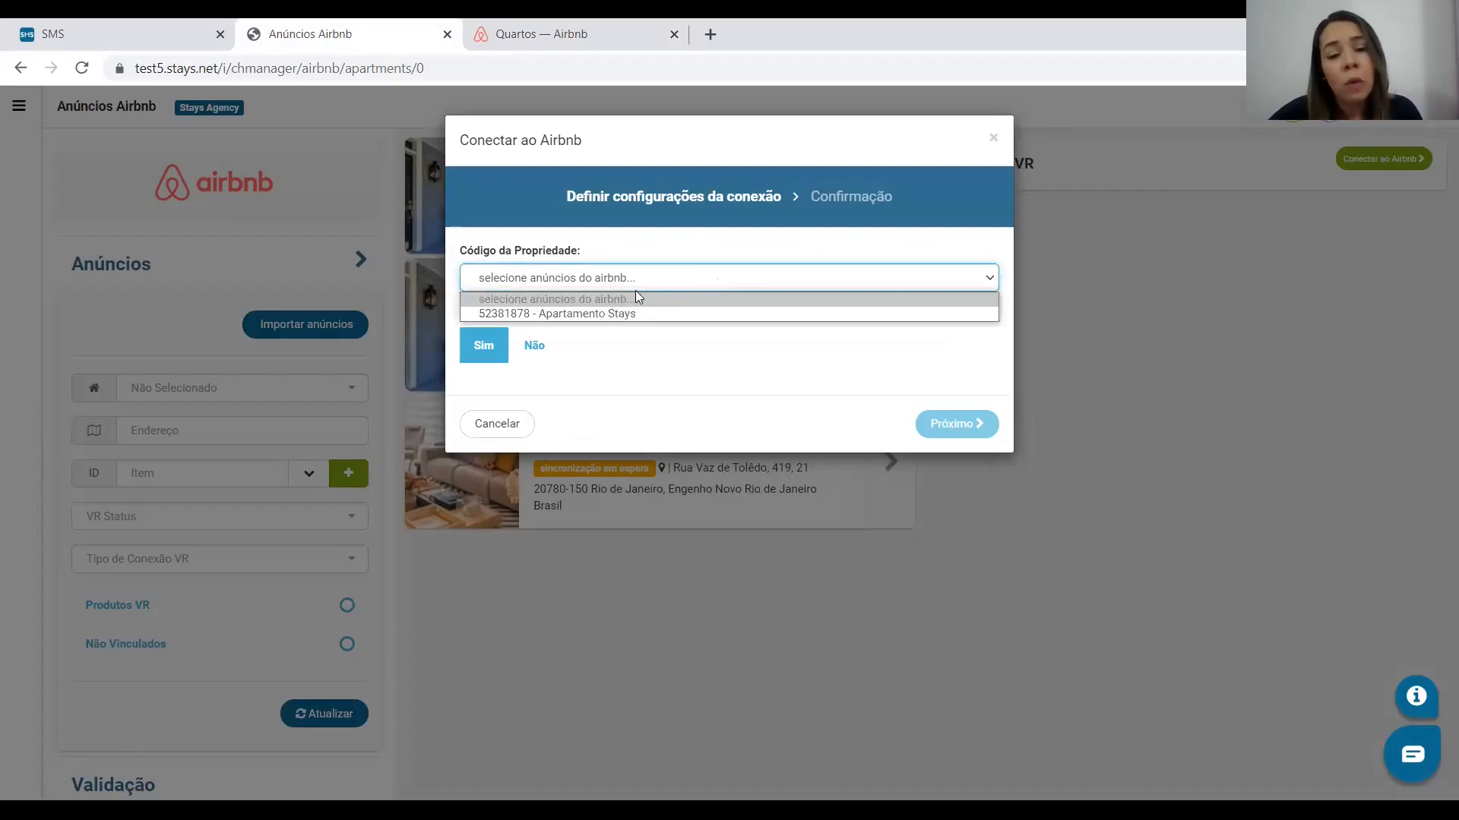
left_click(591, 314)
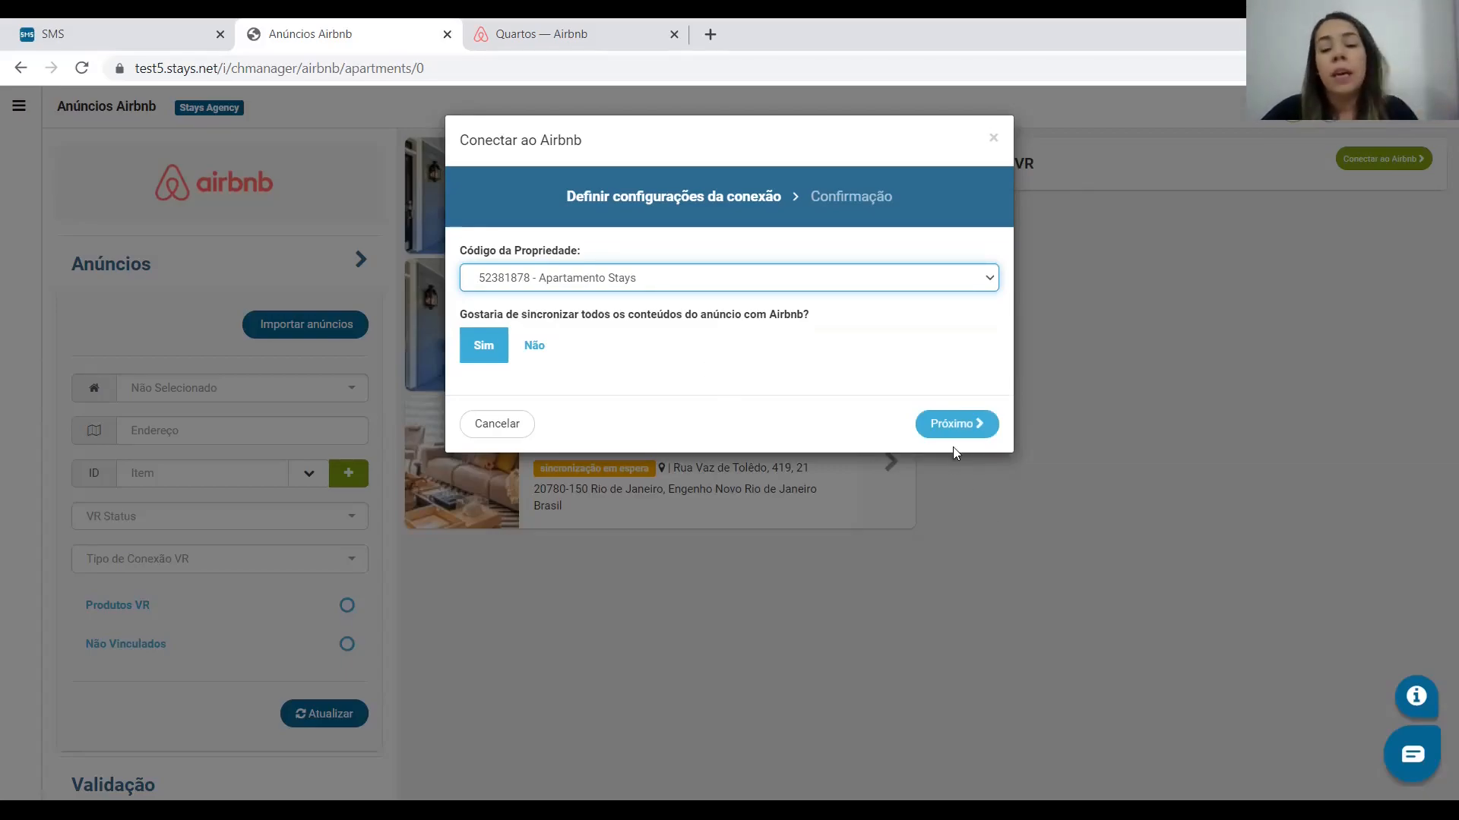
left_click(954, 423)
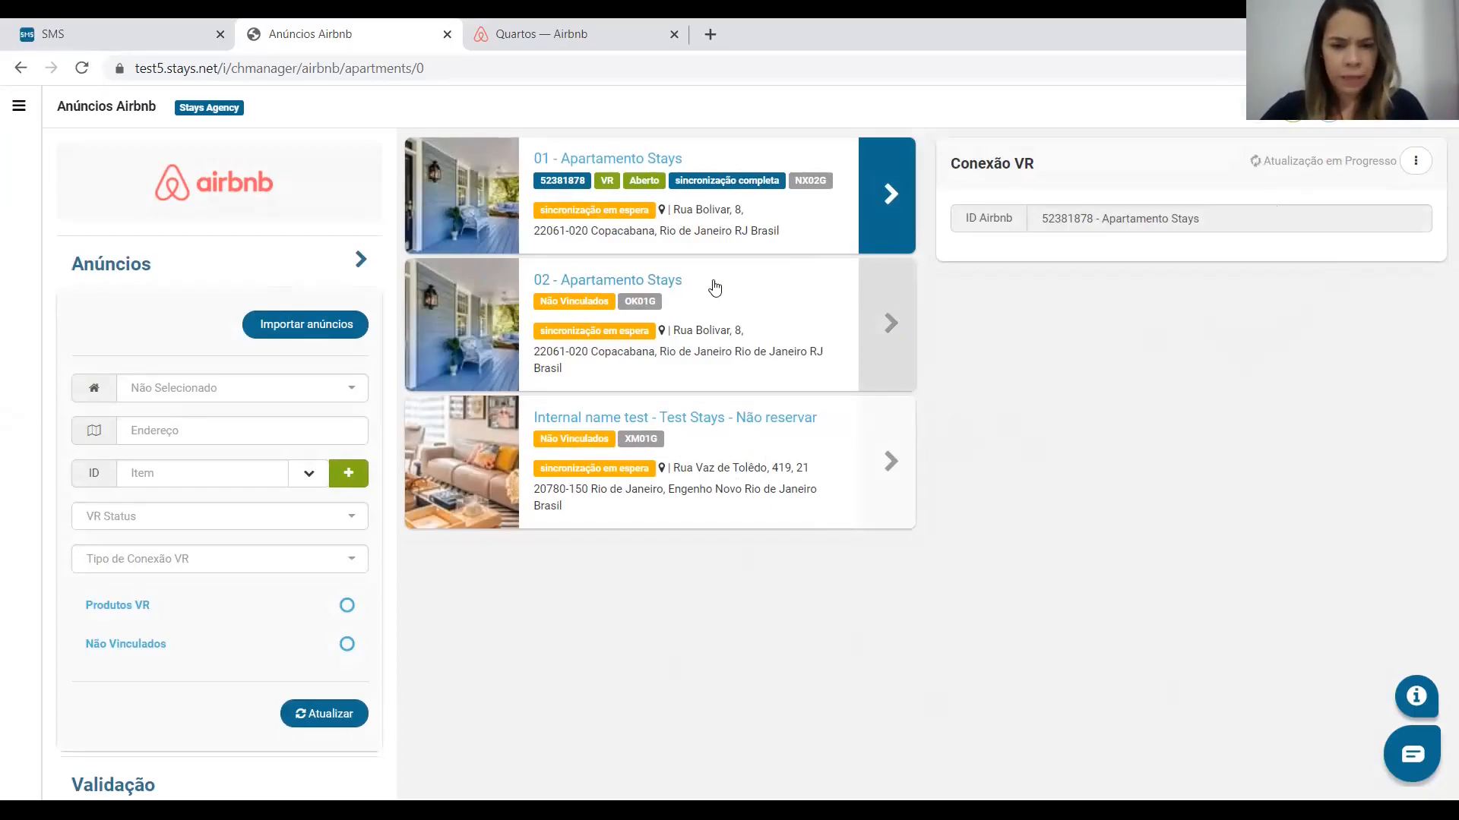
Step: Create a new Airbnb listing for unit 02 under the Conta Teste account
left_click(889, 322)
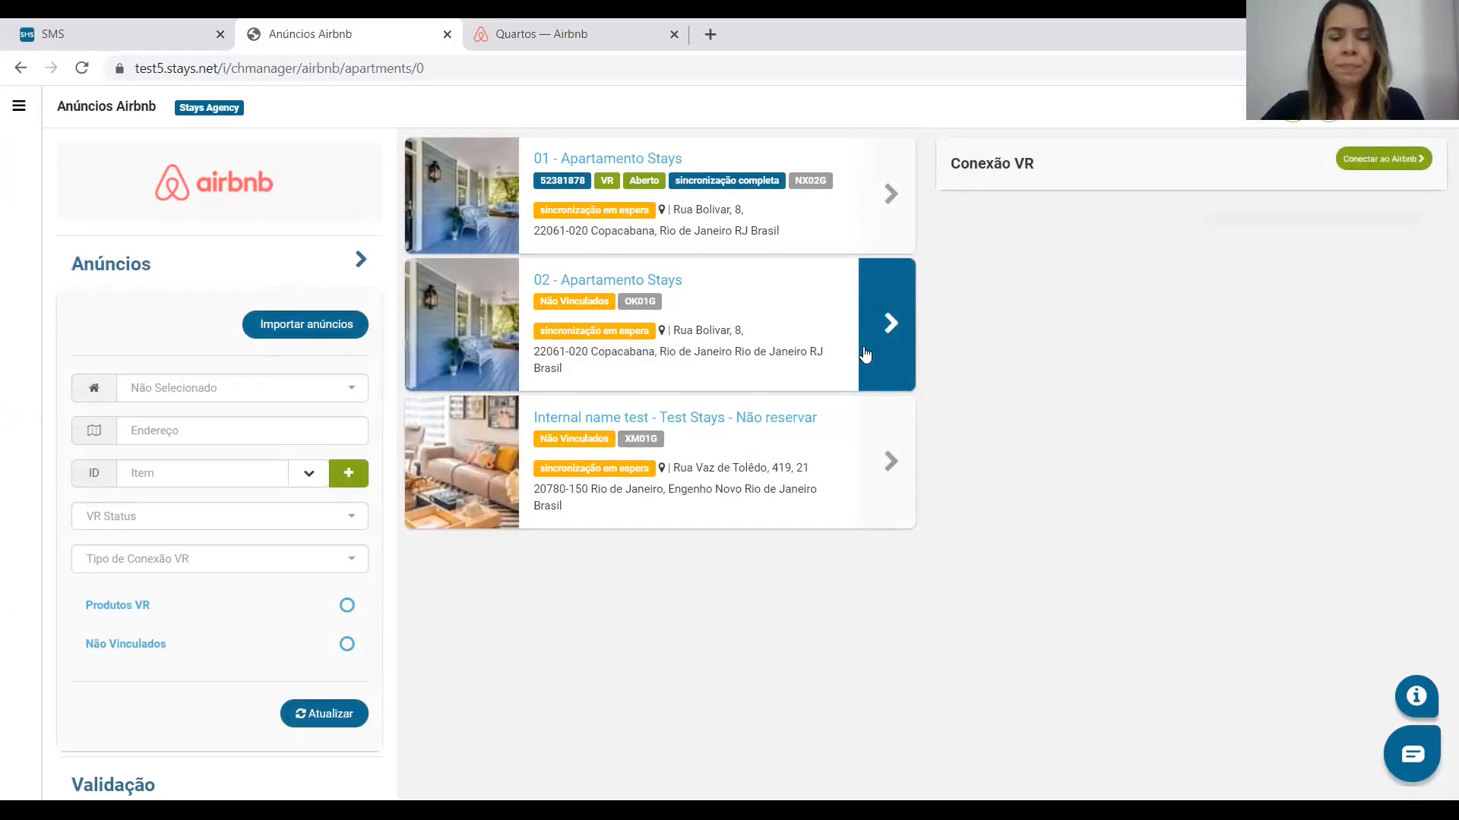
left_click(1368, 160)
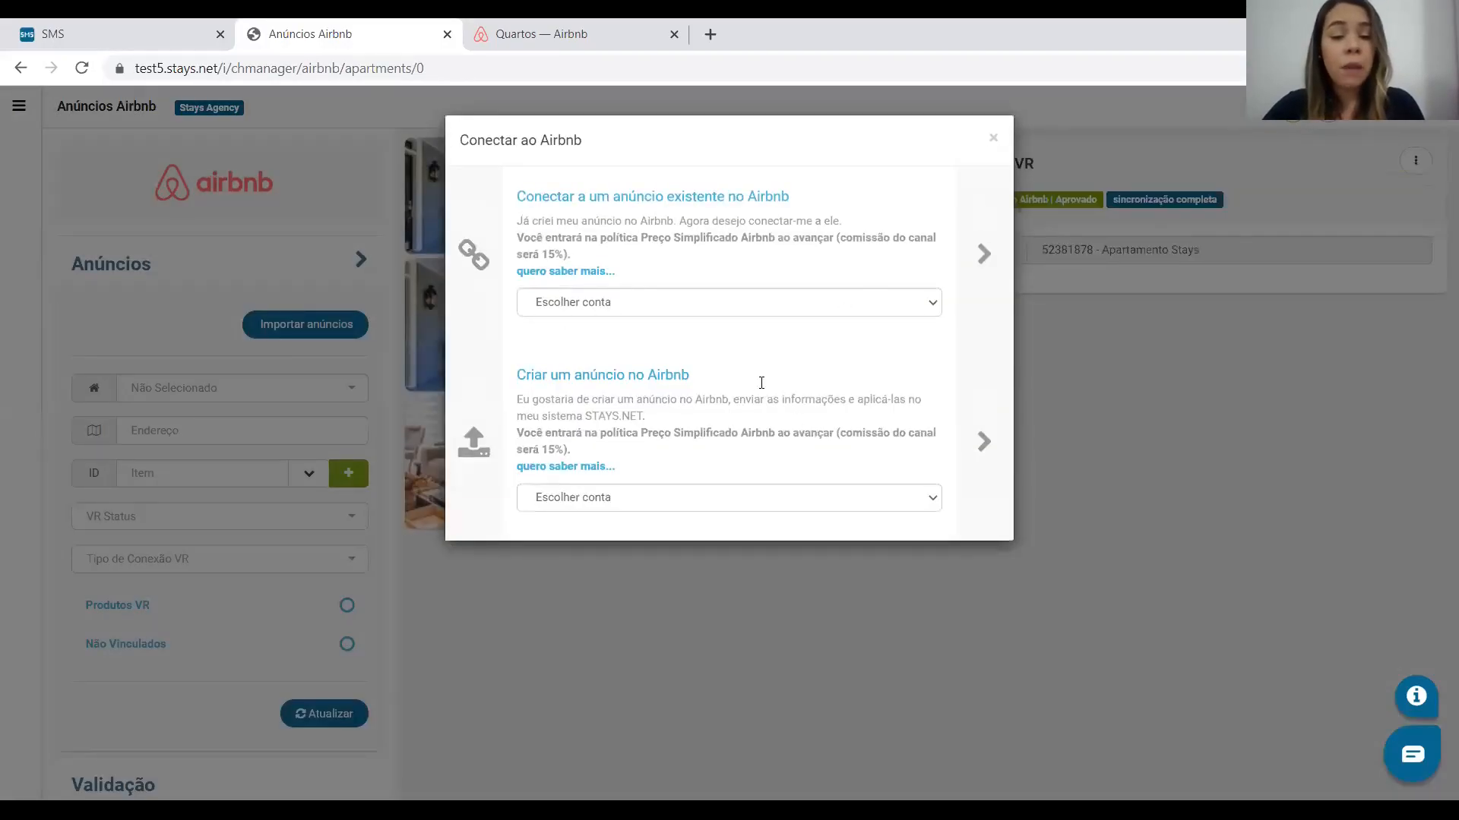
left_click(619, 503)
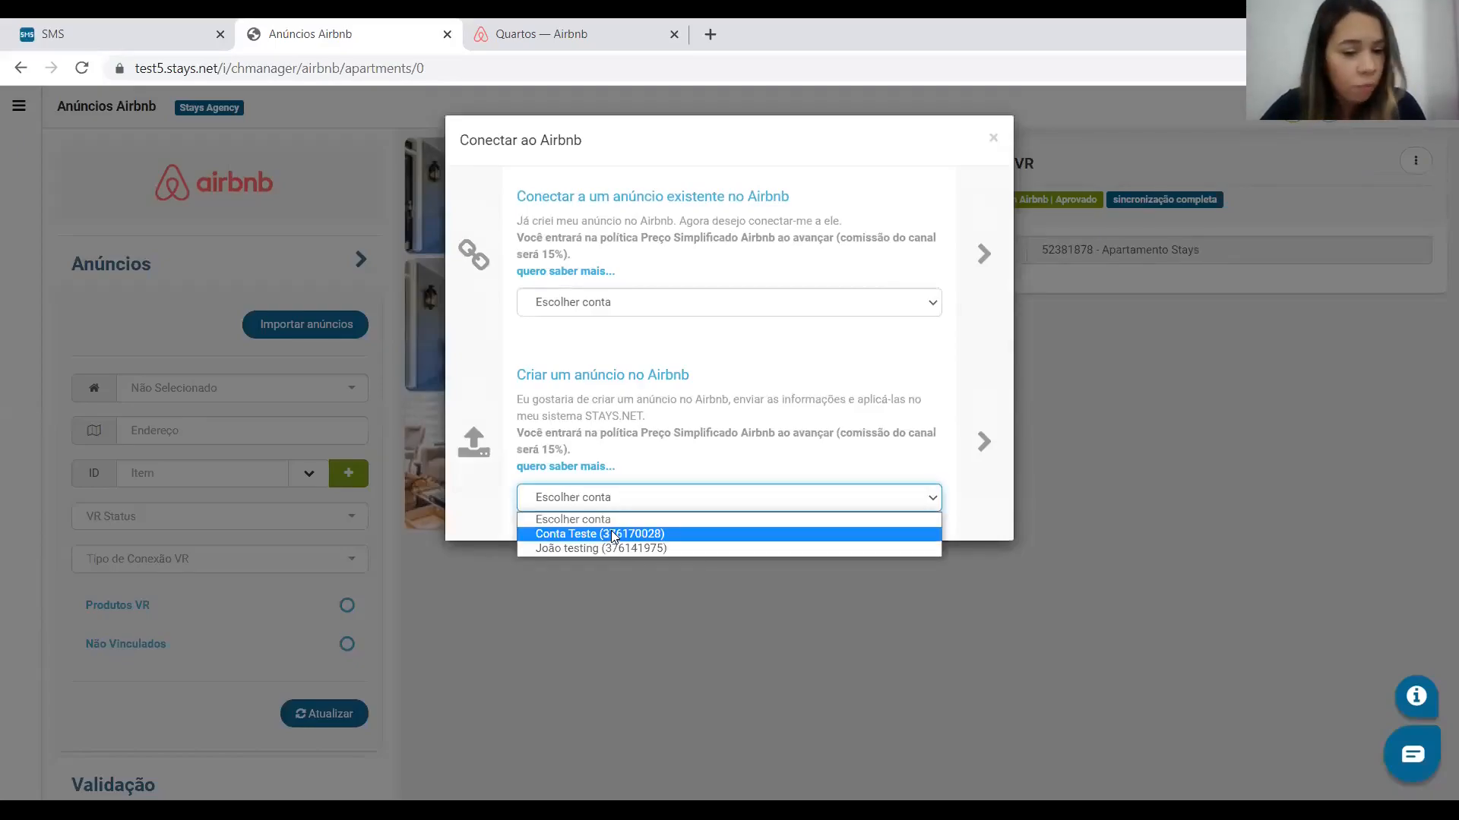
left_click(611, 534)
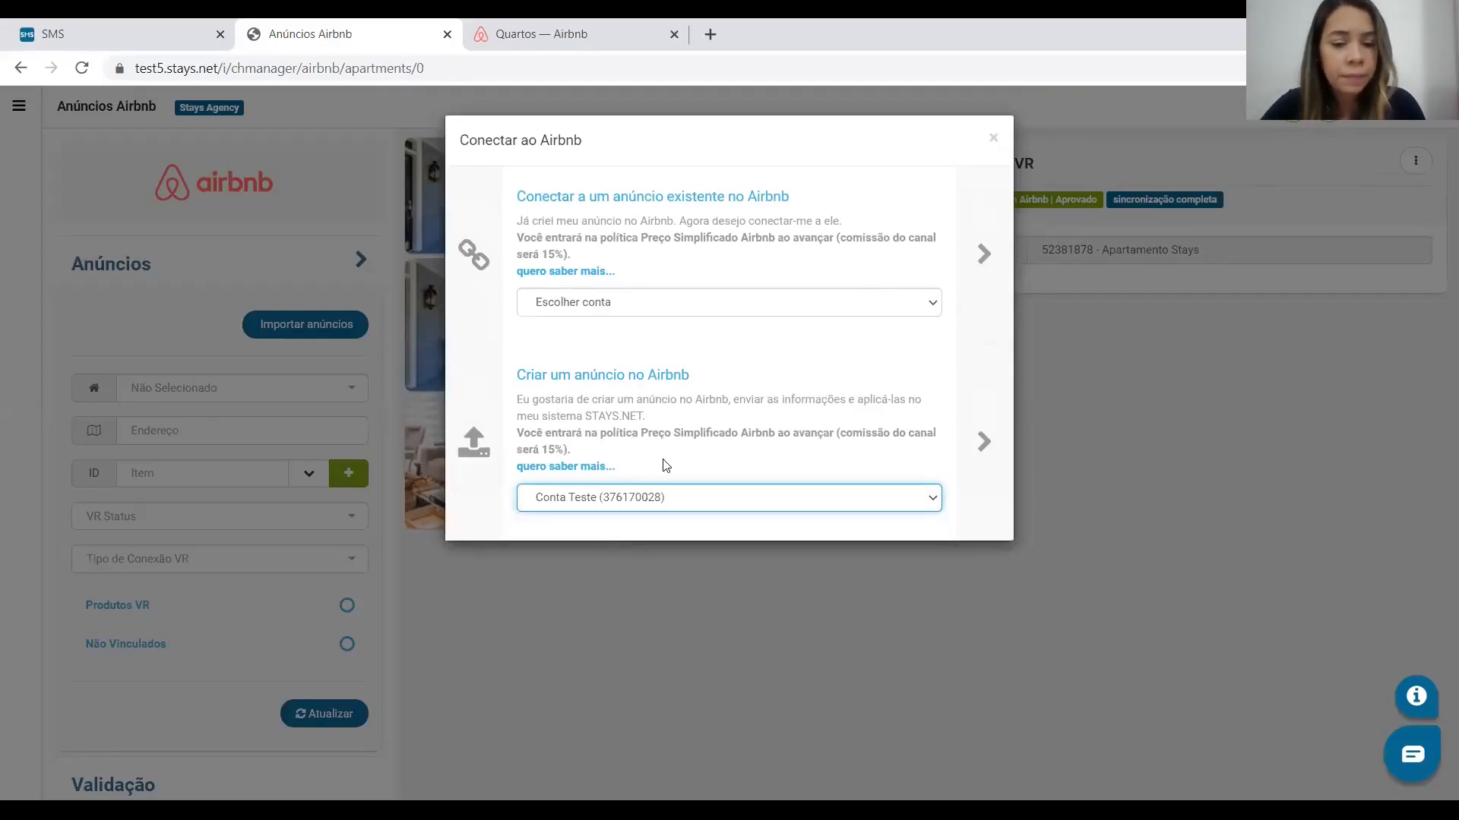
left_click(985, 445)
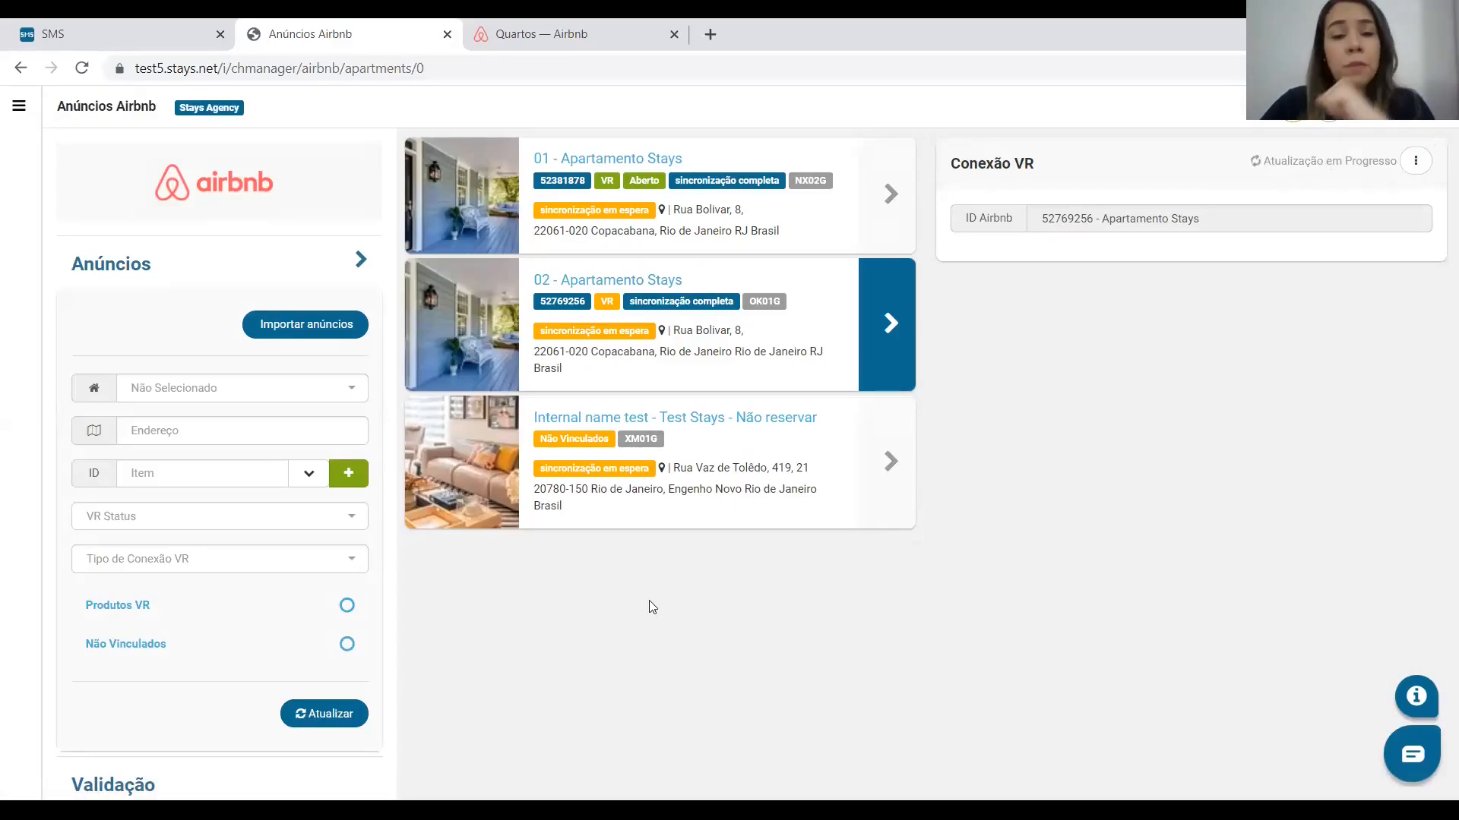
Step: Reload the host listings on the Airbnb site and check the connection status of units 02 and 01 in Stays
left_click(569, 25)
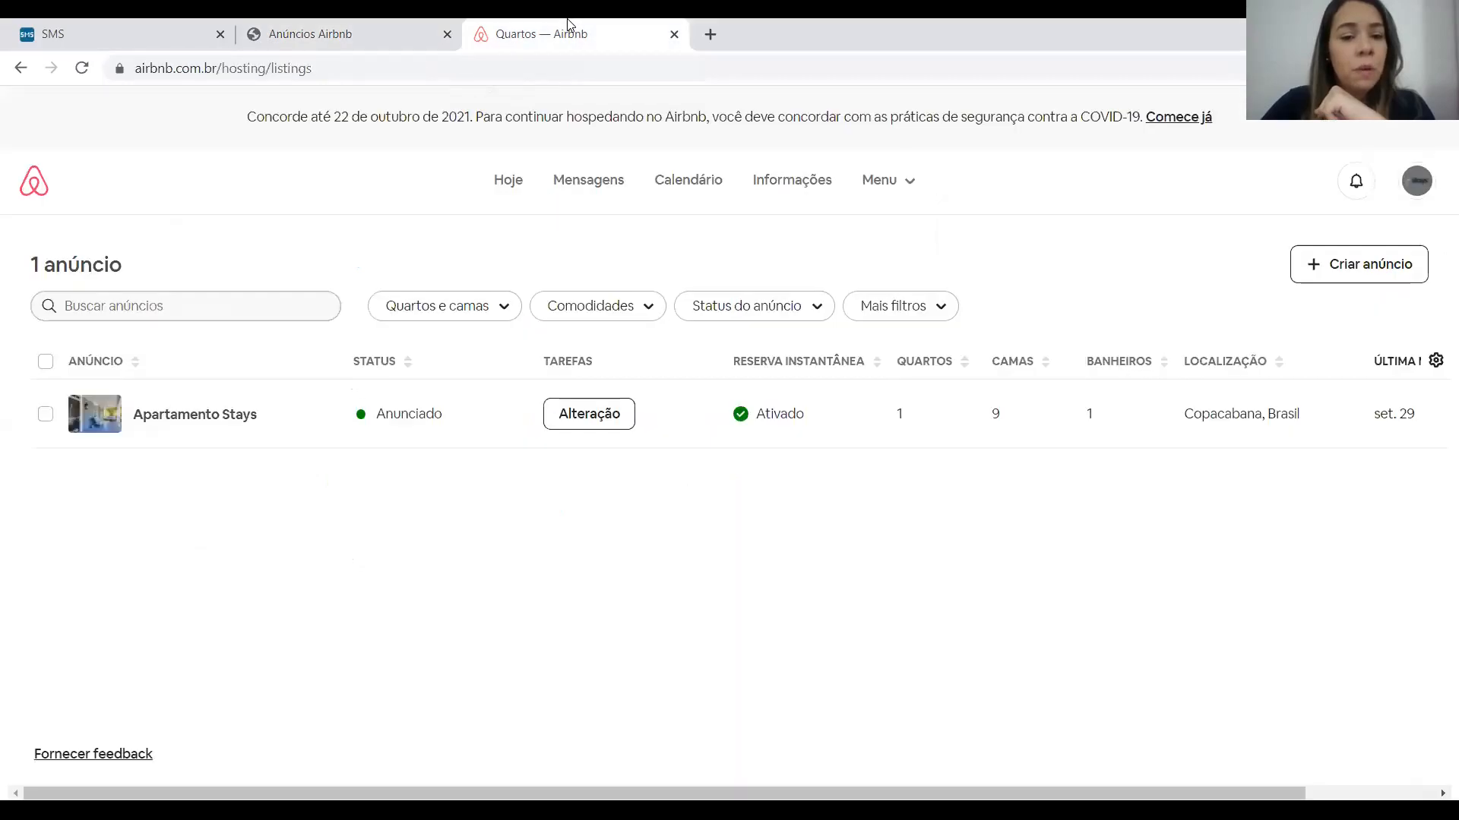
left_click(584, 65)
key("Return")
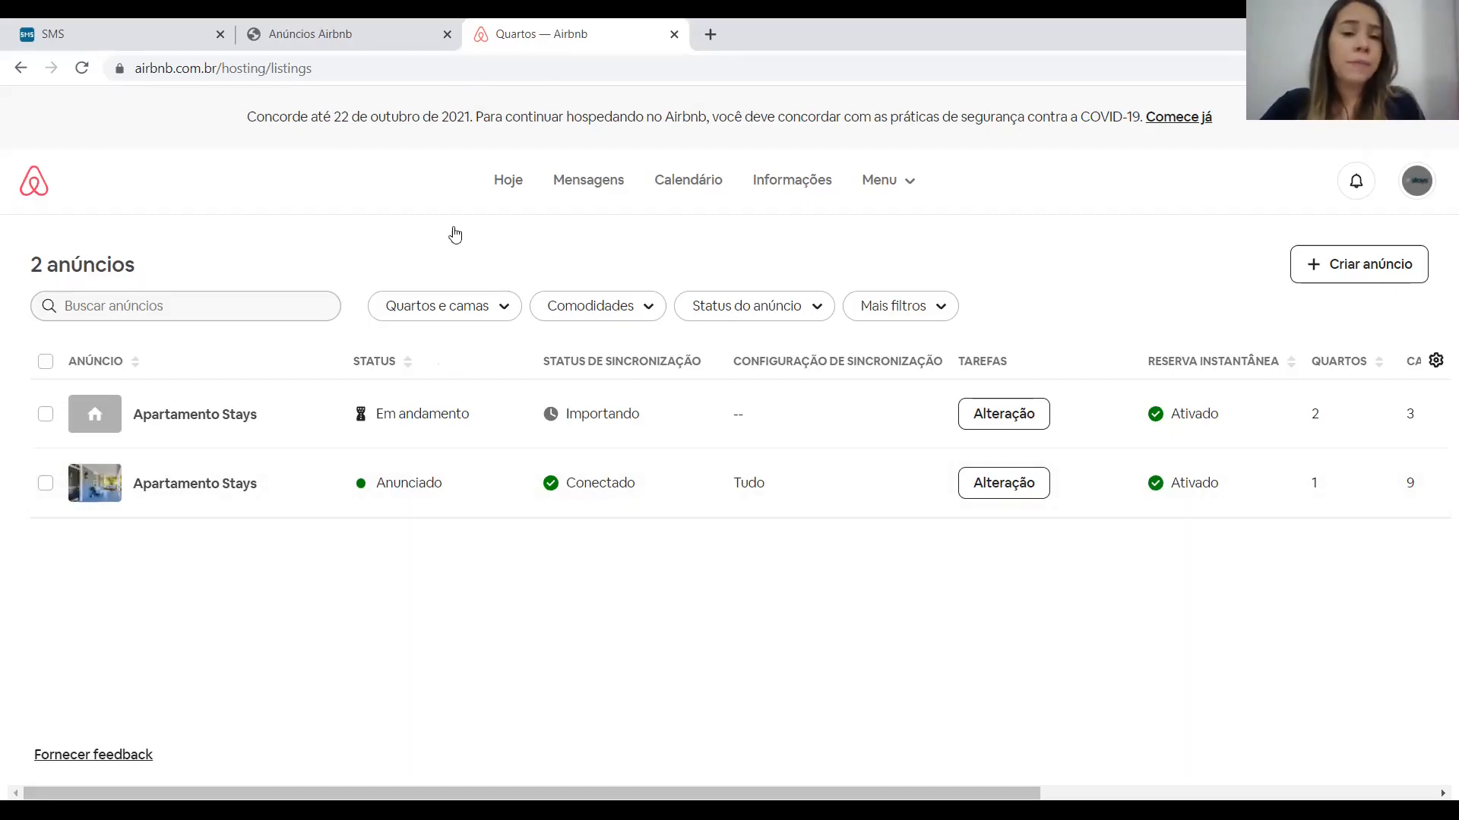
left_click(389, 25)
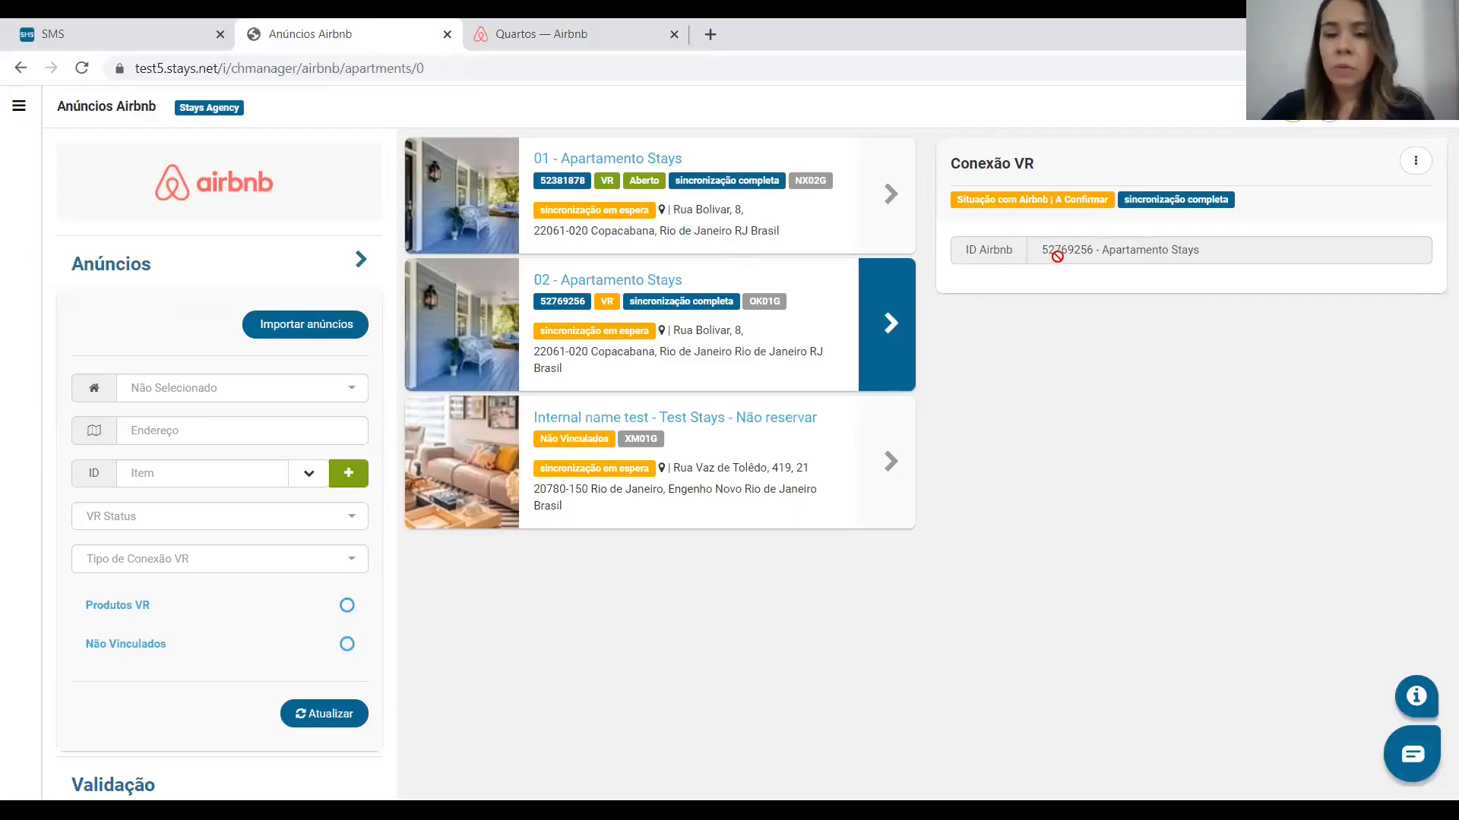
left_click(887, 221)
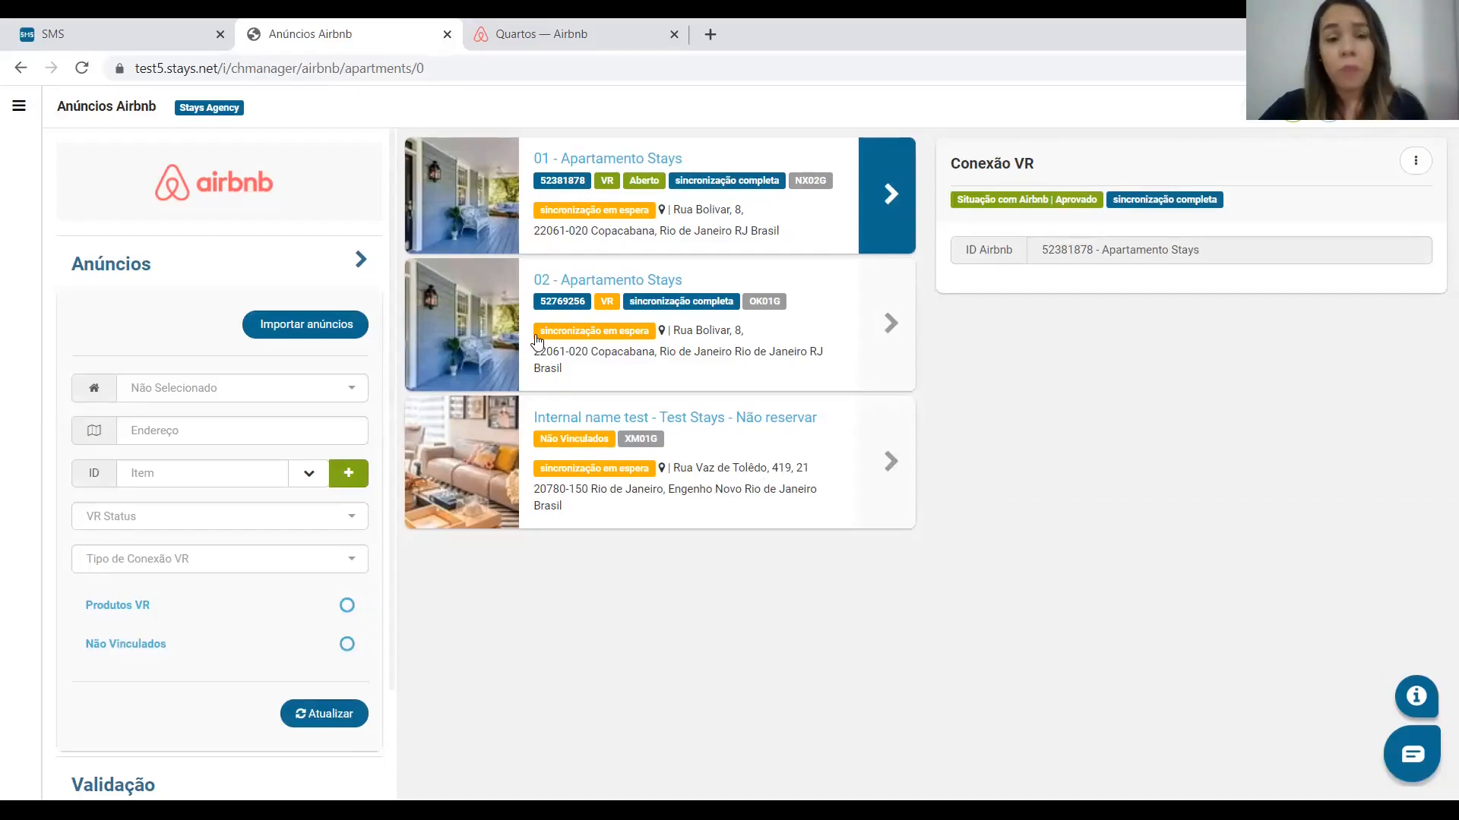
Step: Compare the October 2021 availability of Apartamento Stays in the Airbnb calendar with unit 01 in the Stays general calendar
left_click(573, 44)
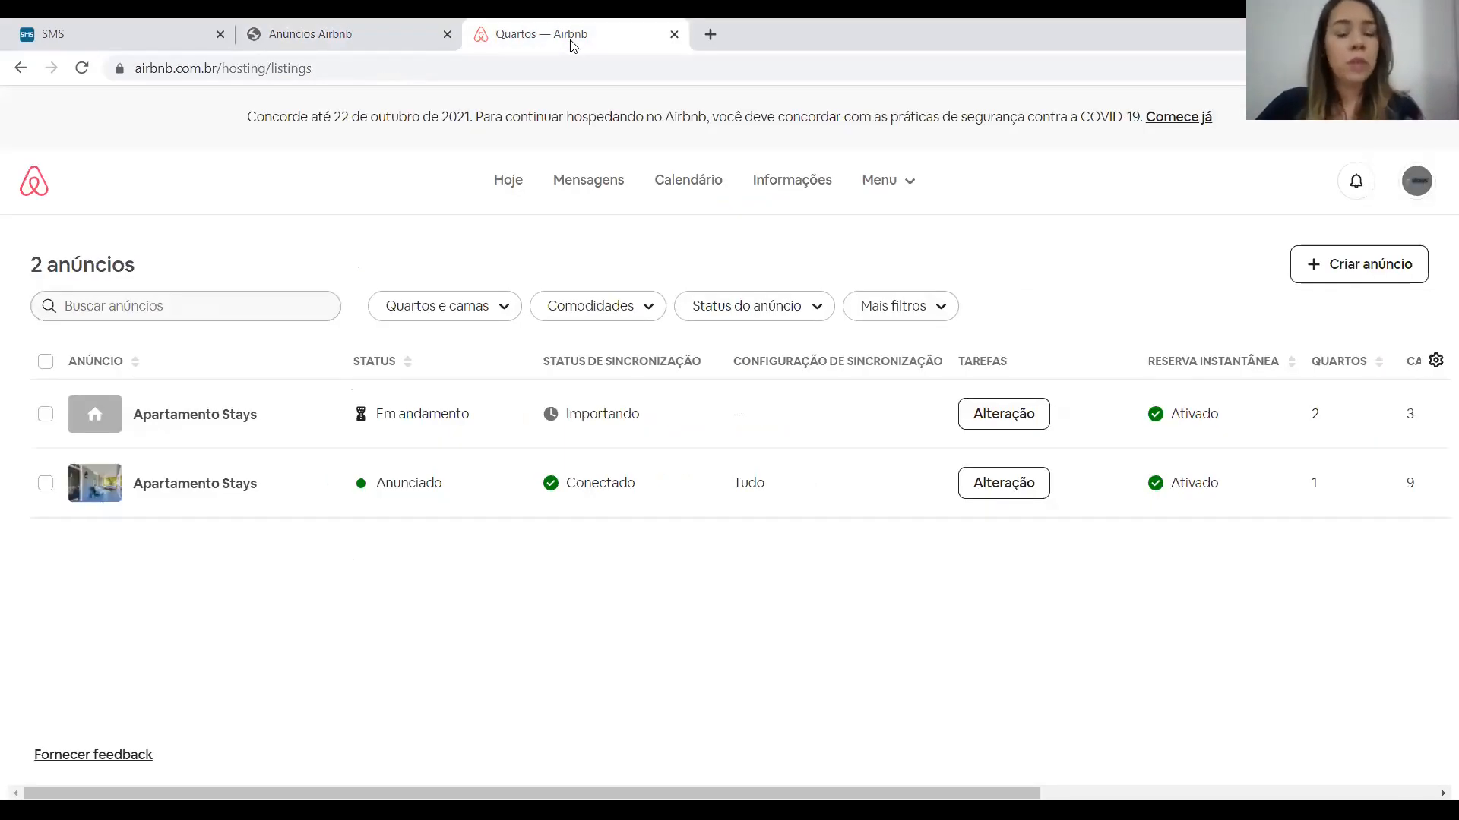
left_click(671, 186)
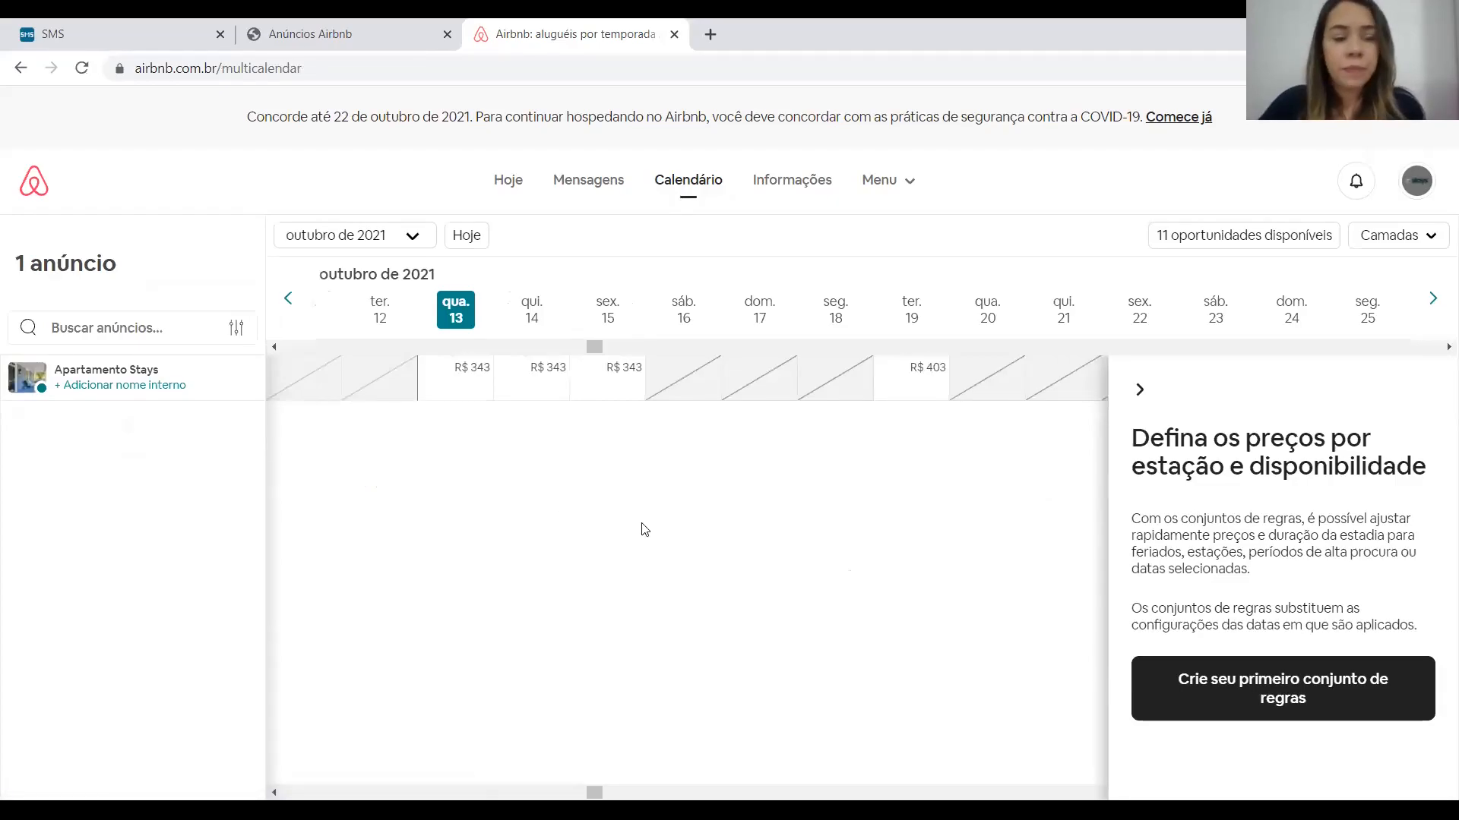
left_click(1143, 391)
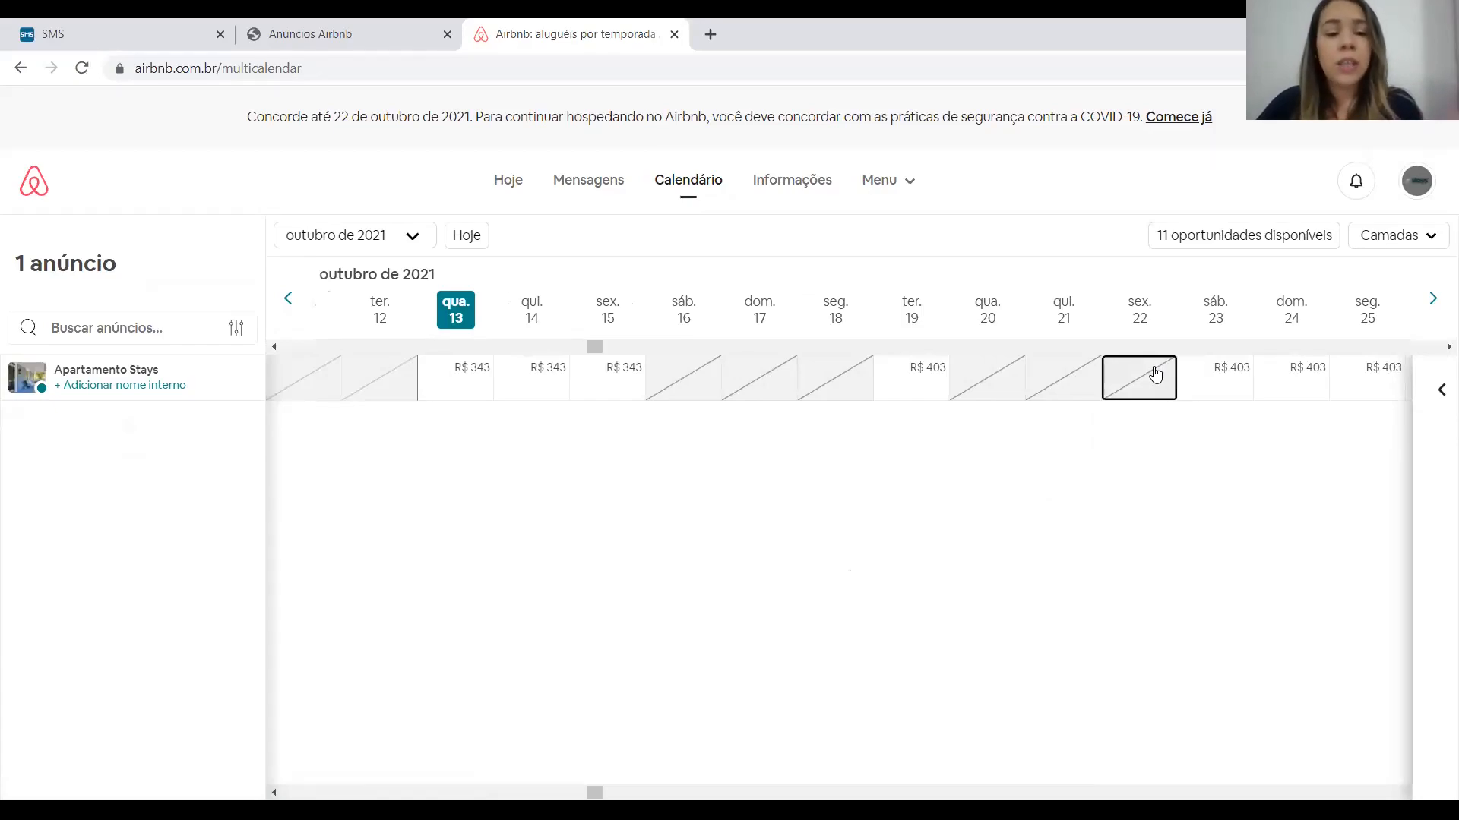
left_click(341, 23)
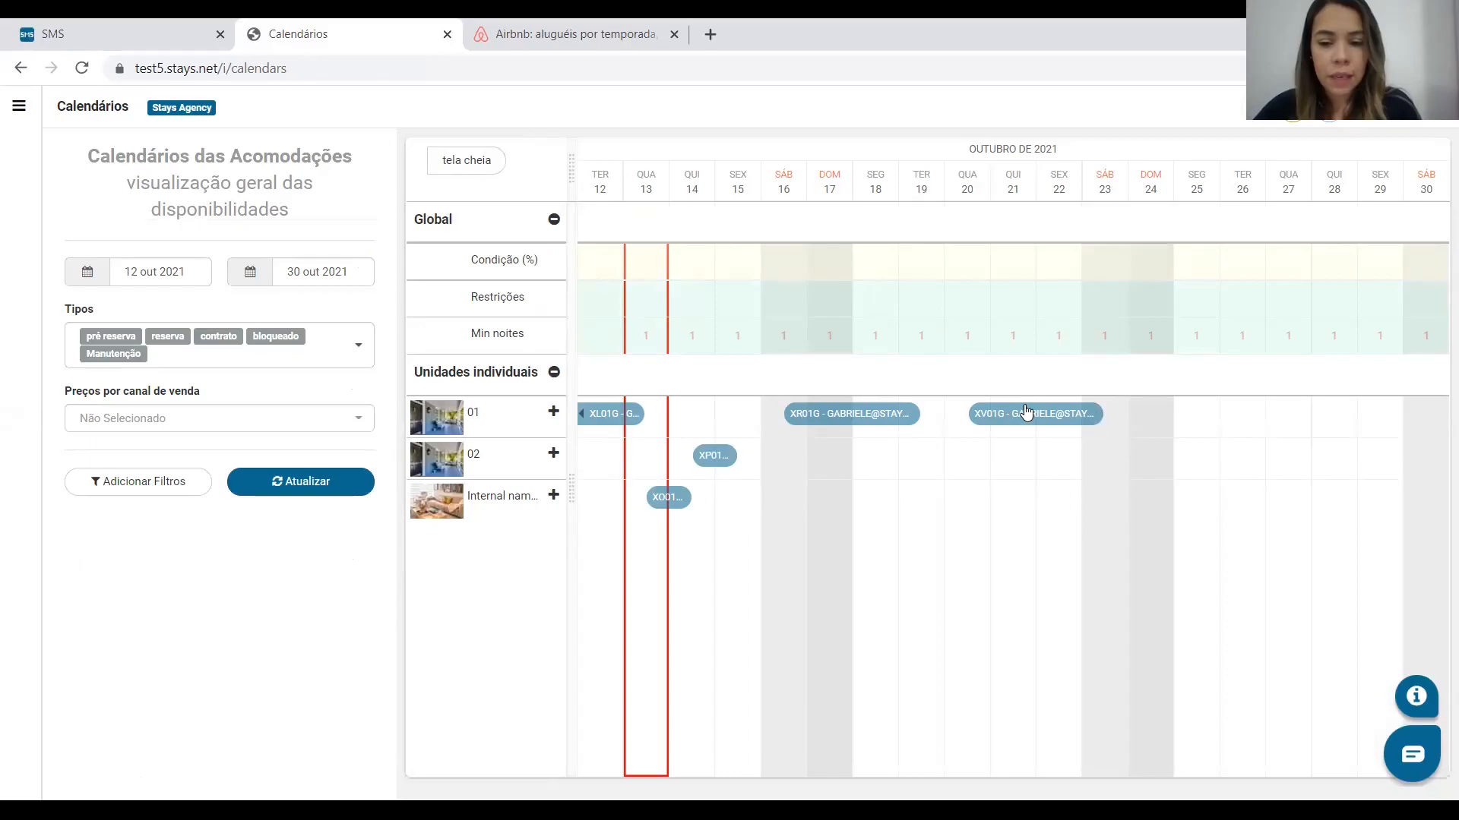
left_click(561, 33)
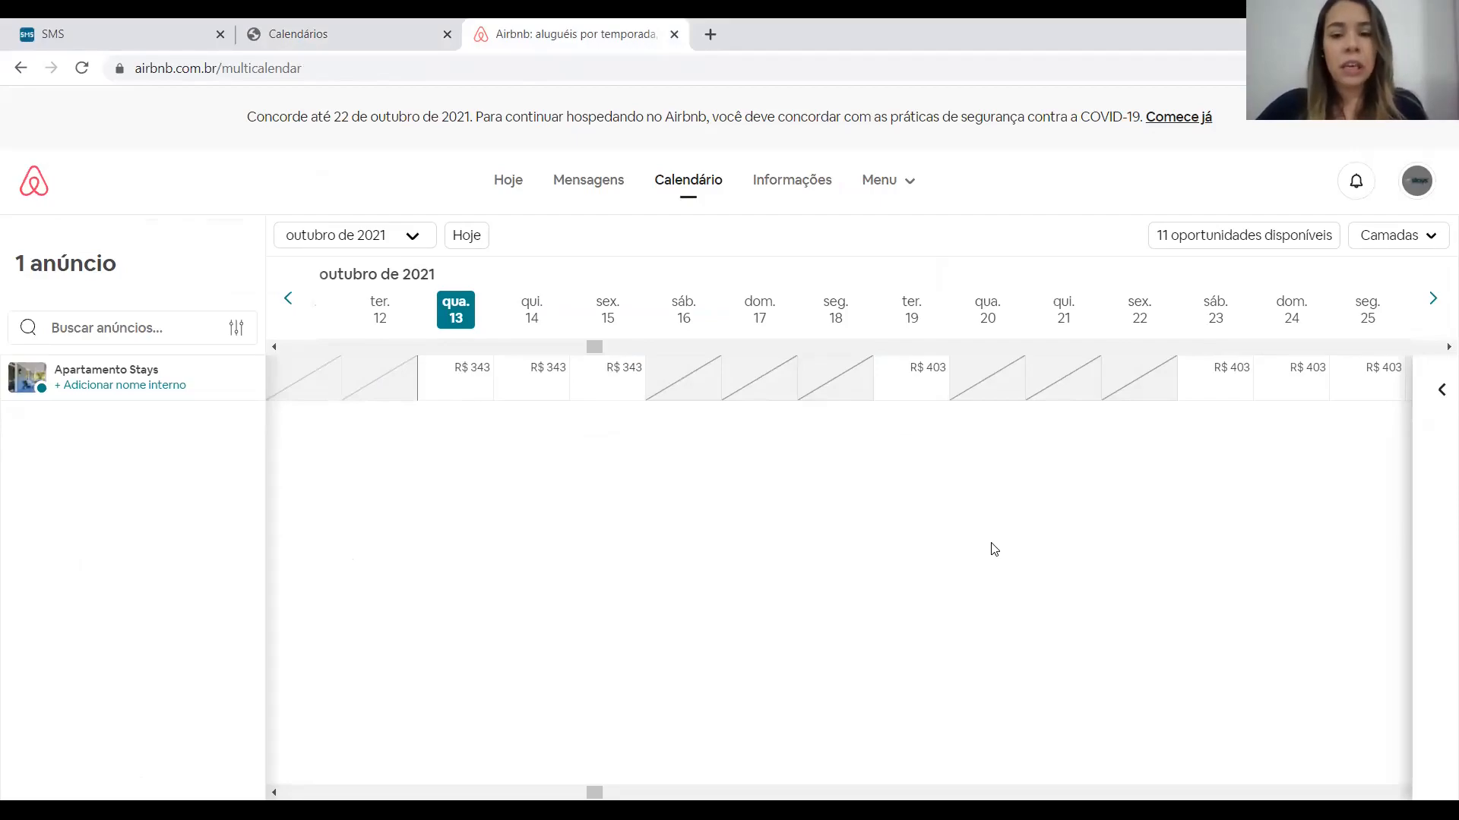
Step: Return to the Airbnb channel listings in Stays and review the property update options for unit 01 without applying any
left_click(402, 25)
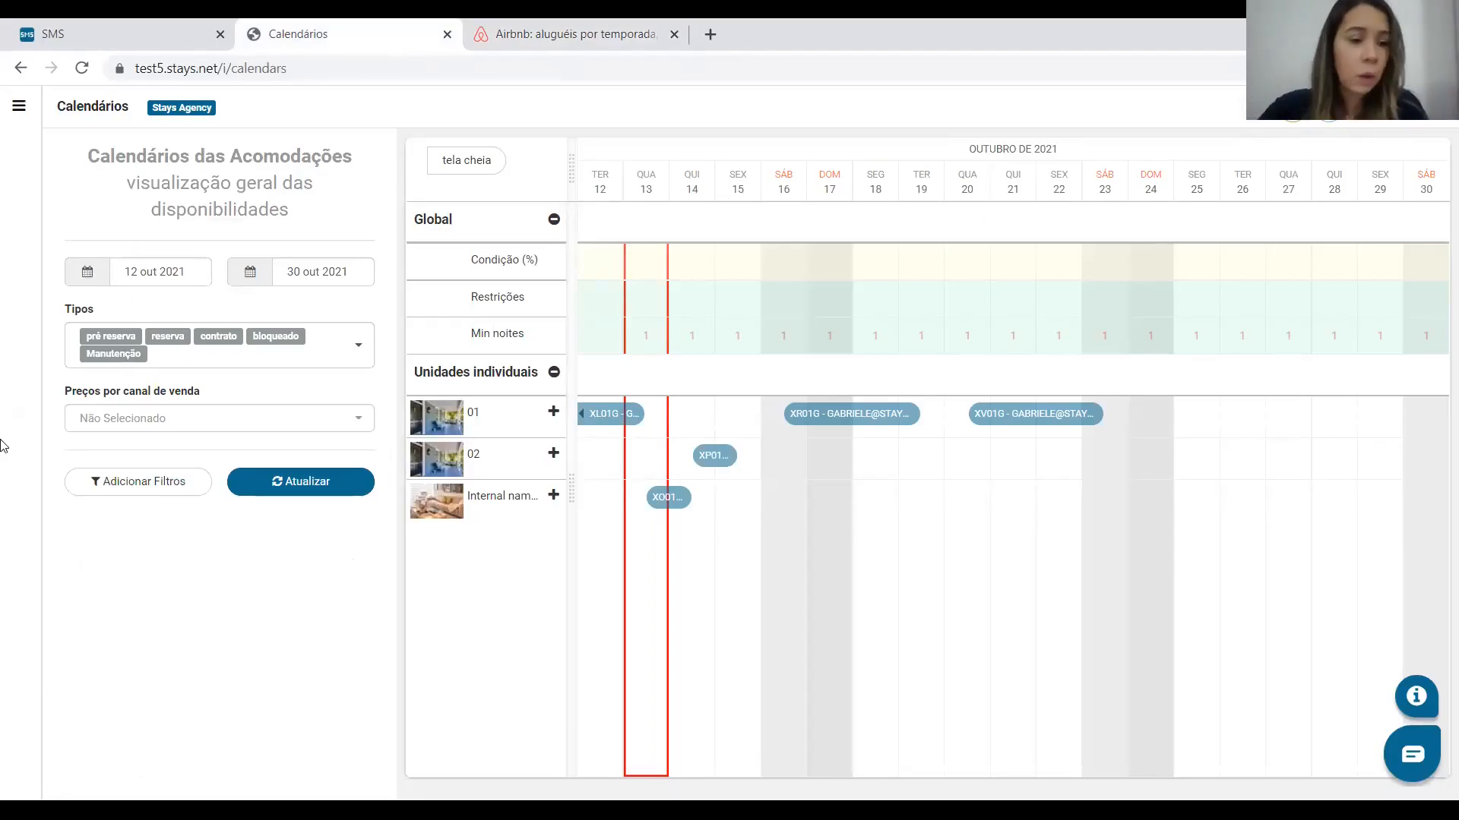
mouse_move(6, 446)
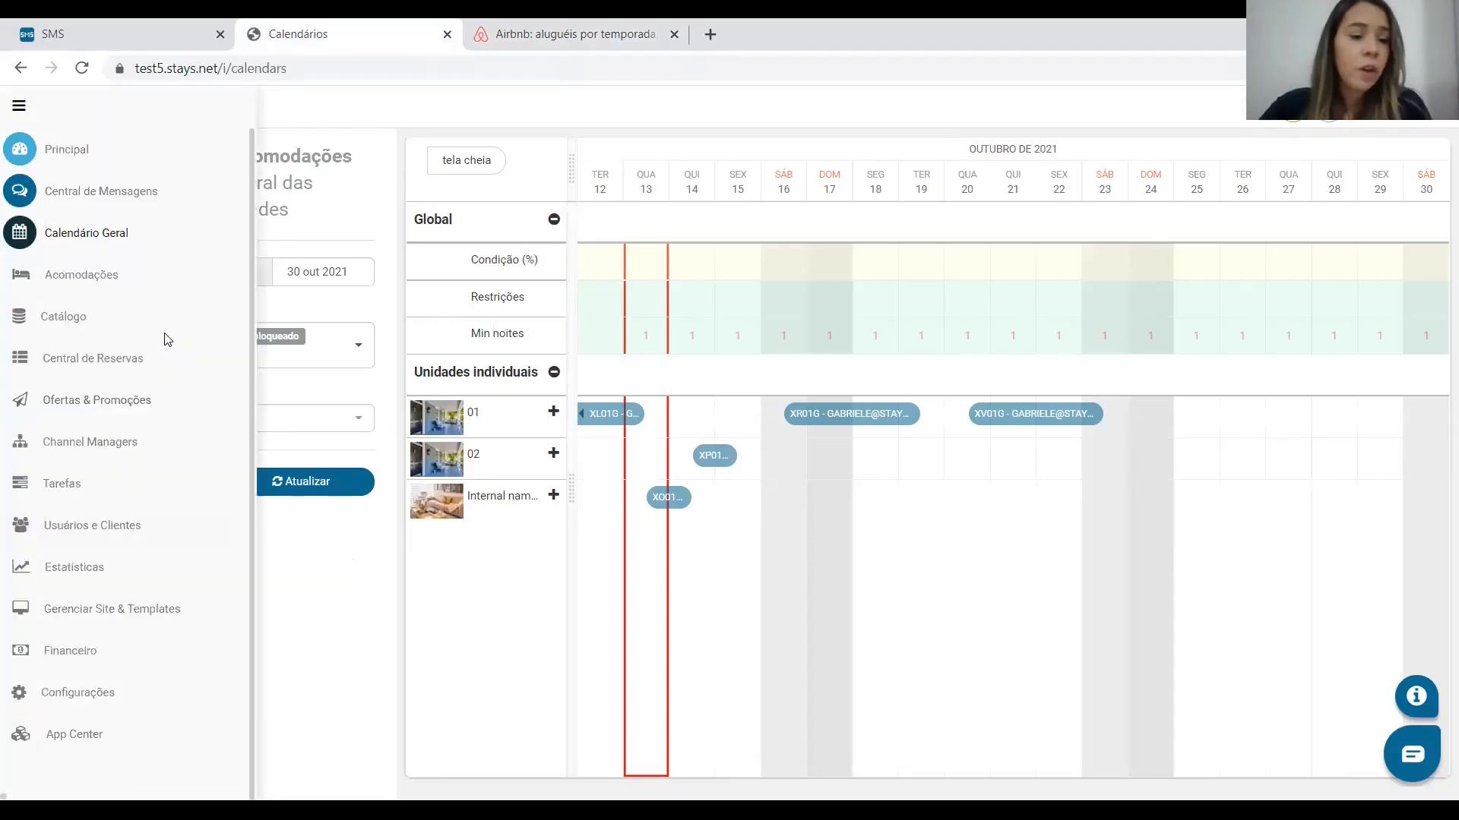
left_click(89, 444)
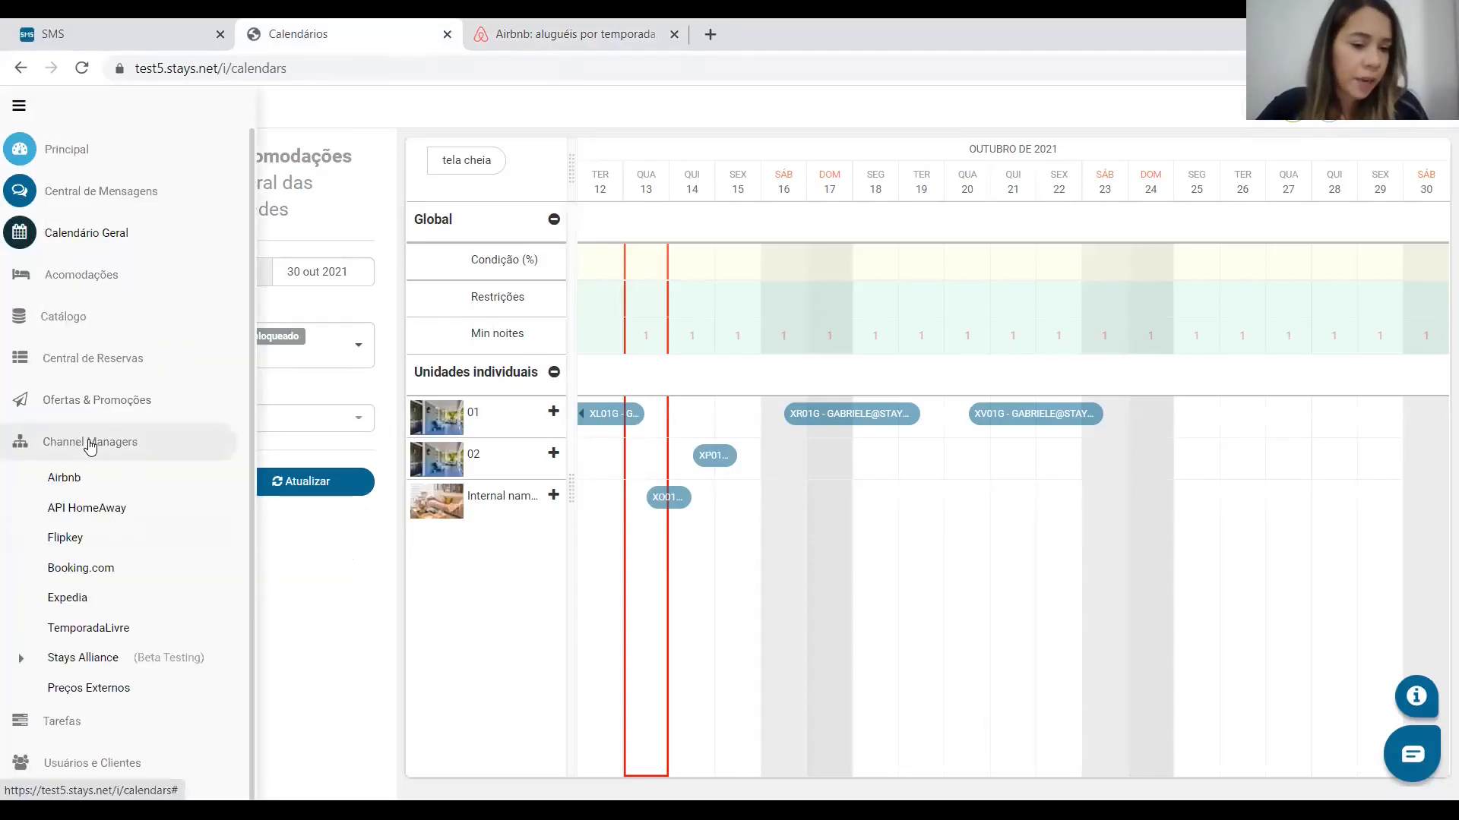
left_click(76, 479)
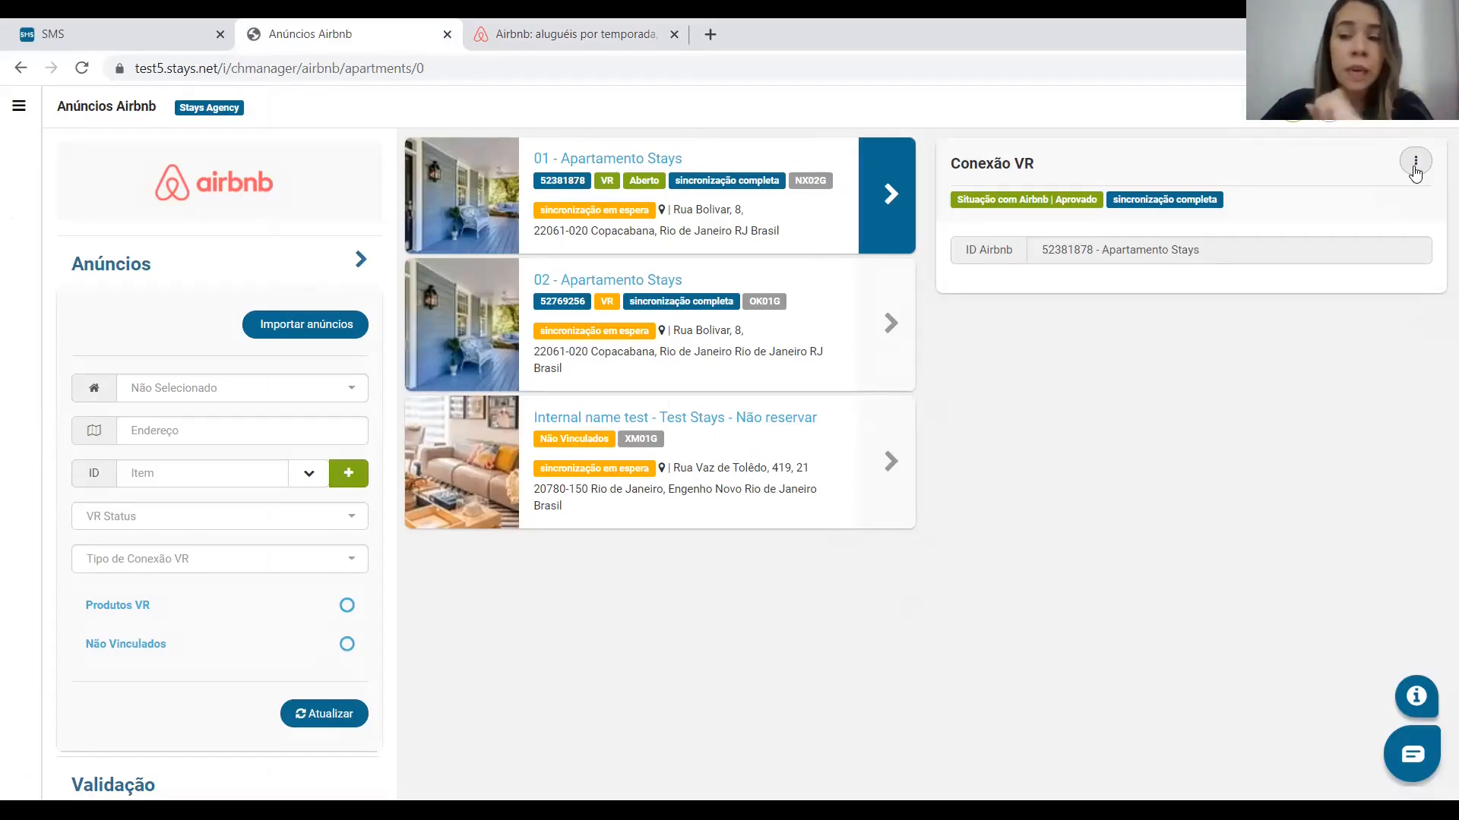
left_click(1415, 162)
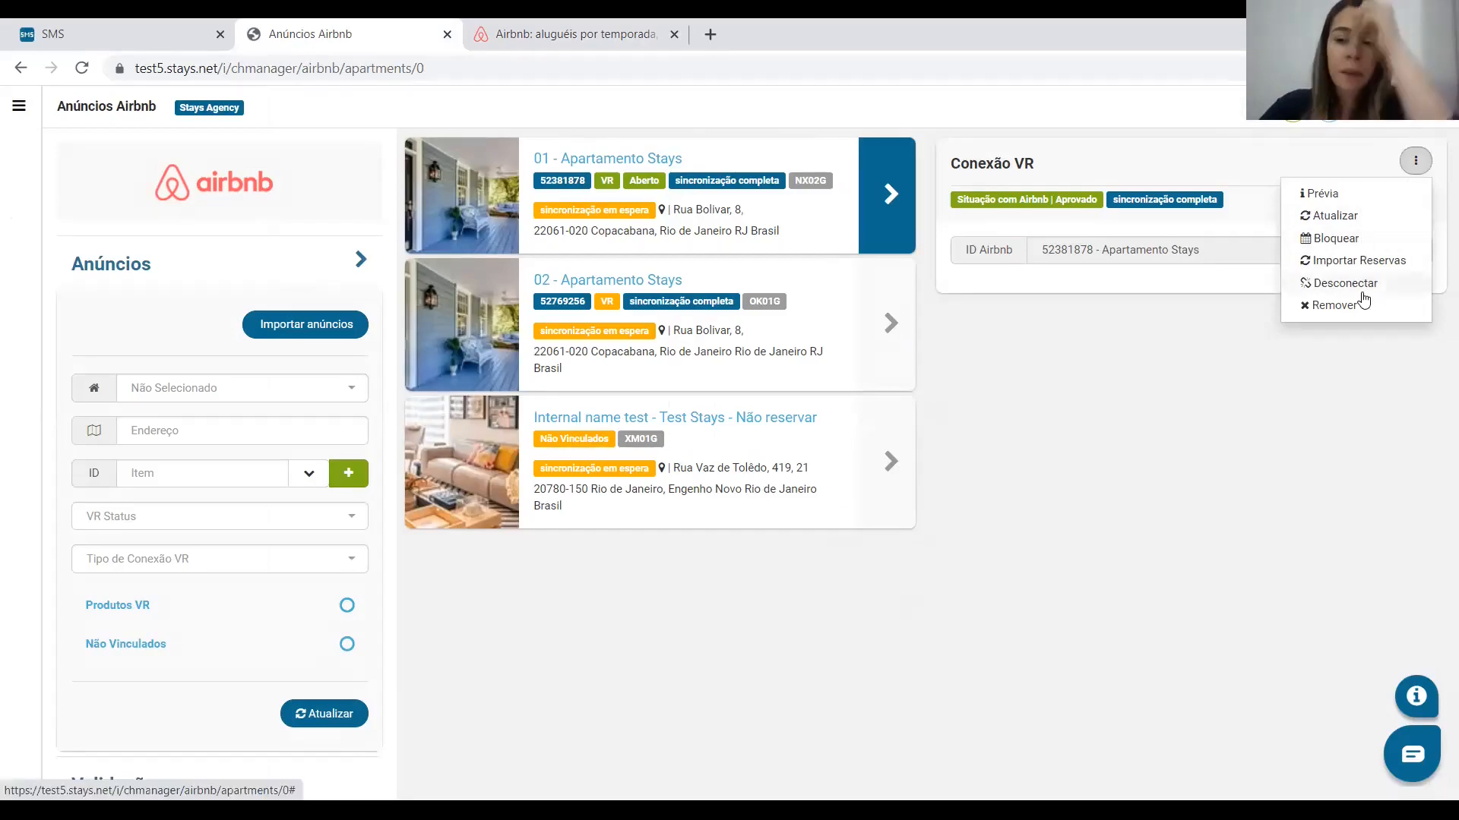
left_click(1337, 219)
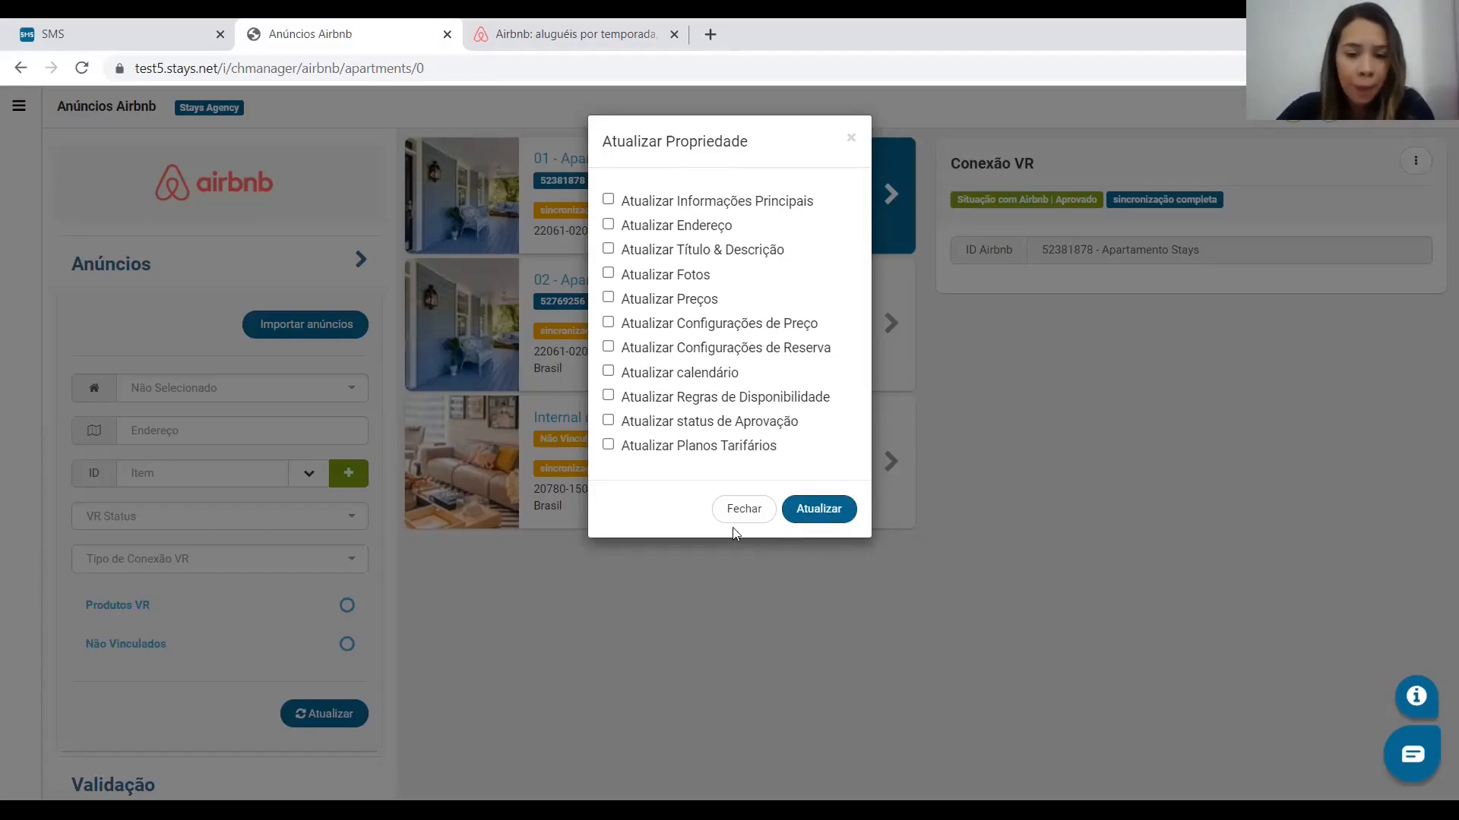
left_click(741, 509)
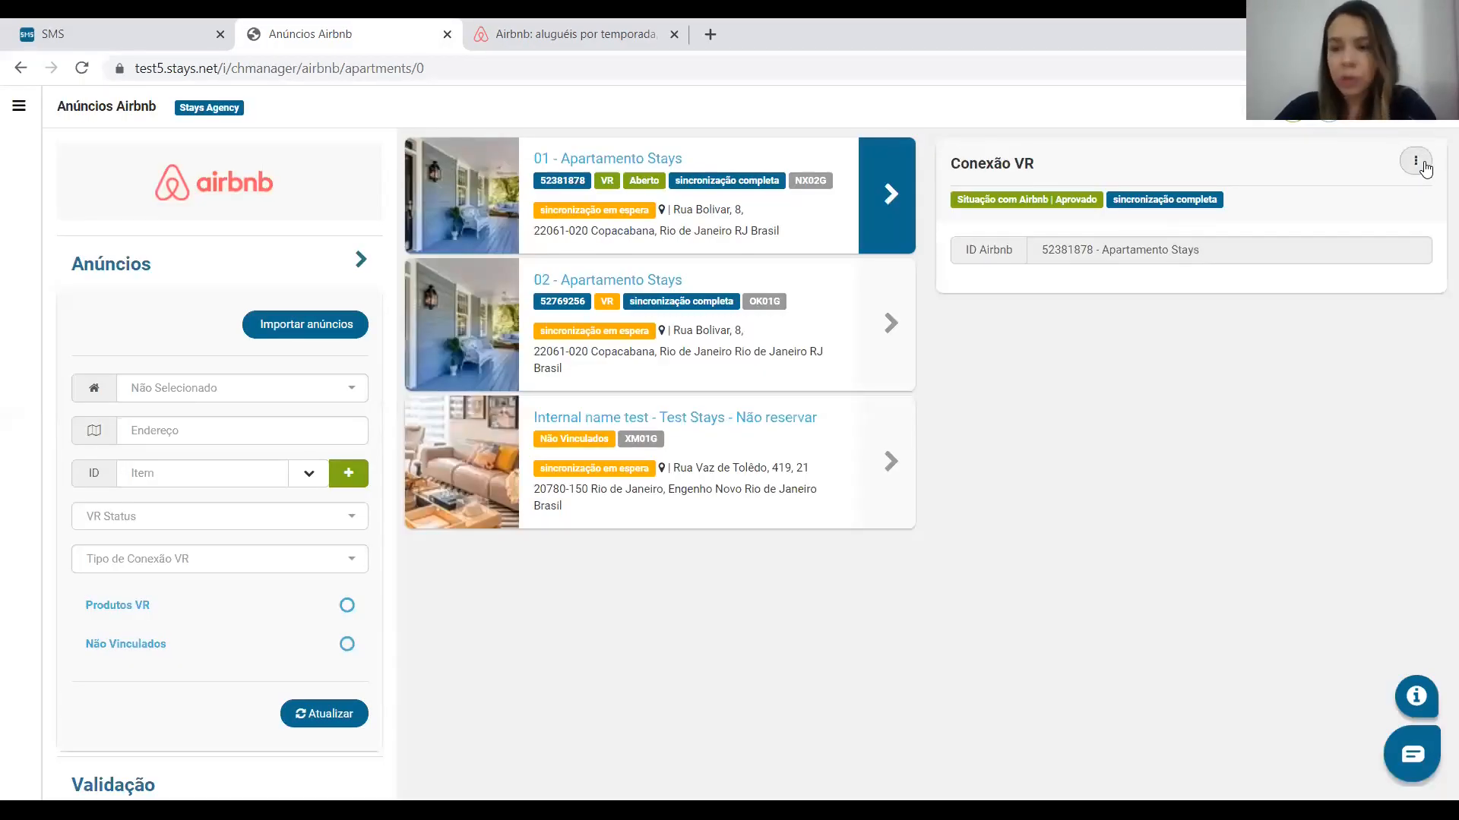
Step: Import the Airbnb reservations for unit 01
left_click(1417, 163)
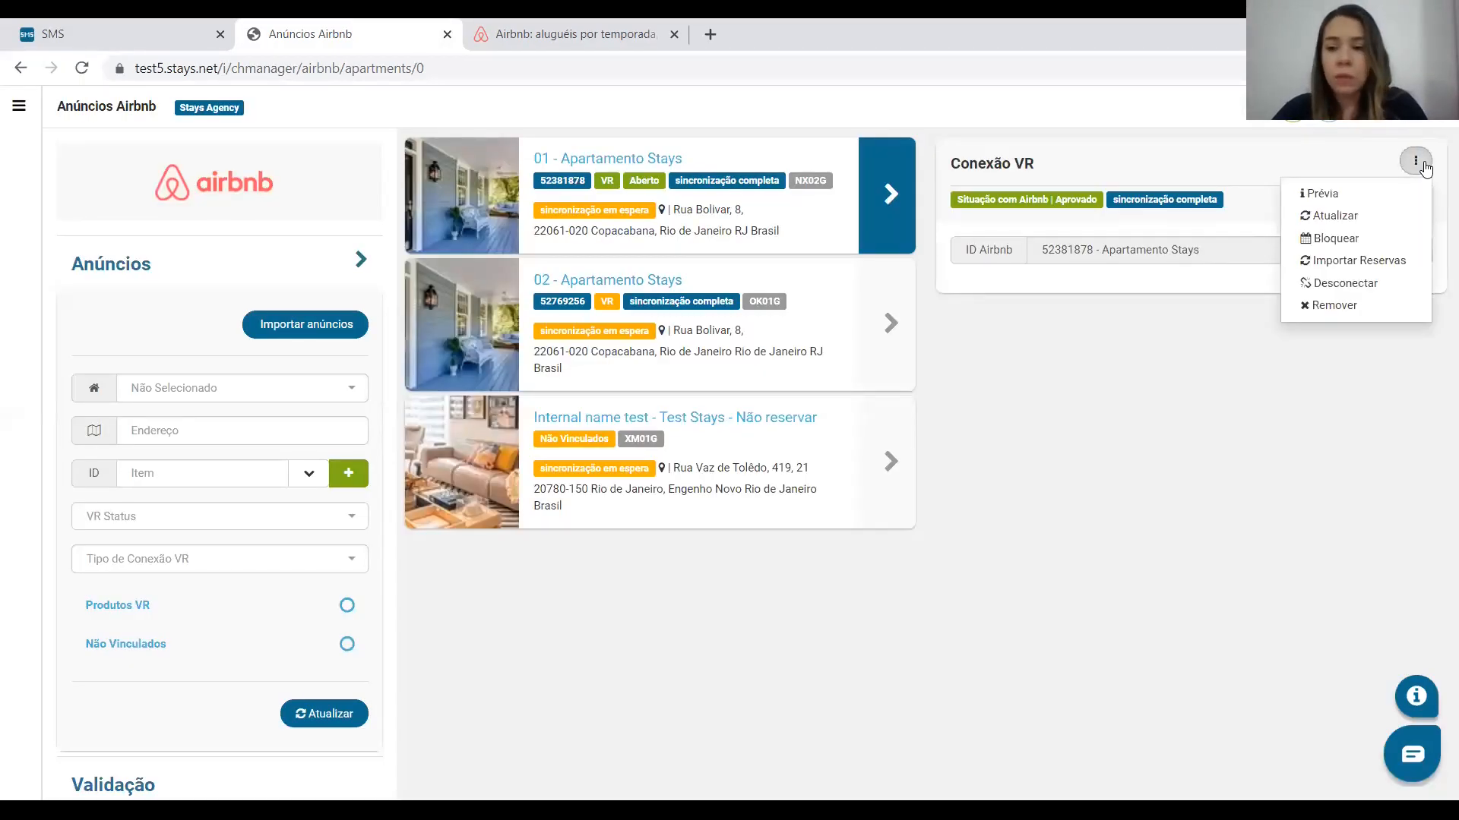
left_click(1367, 262)
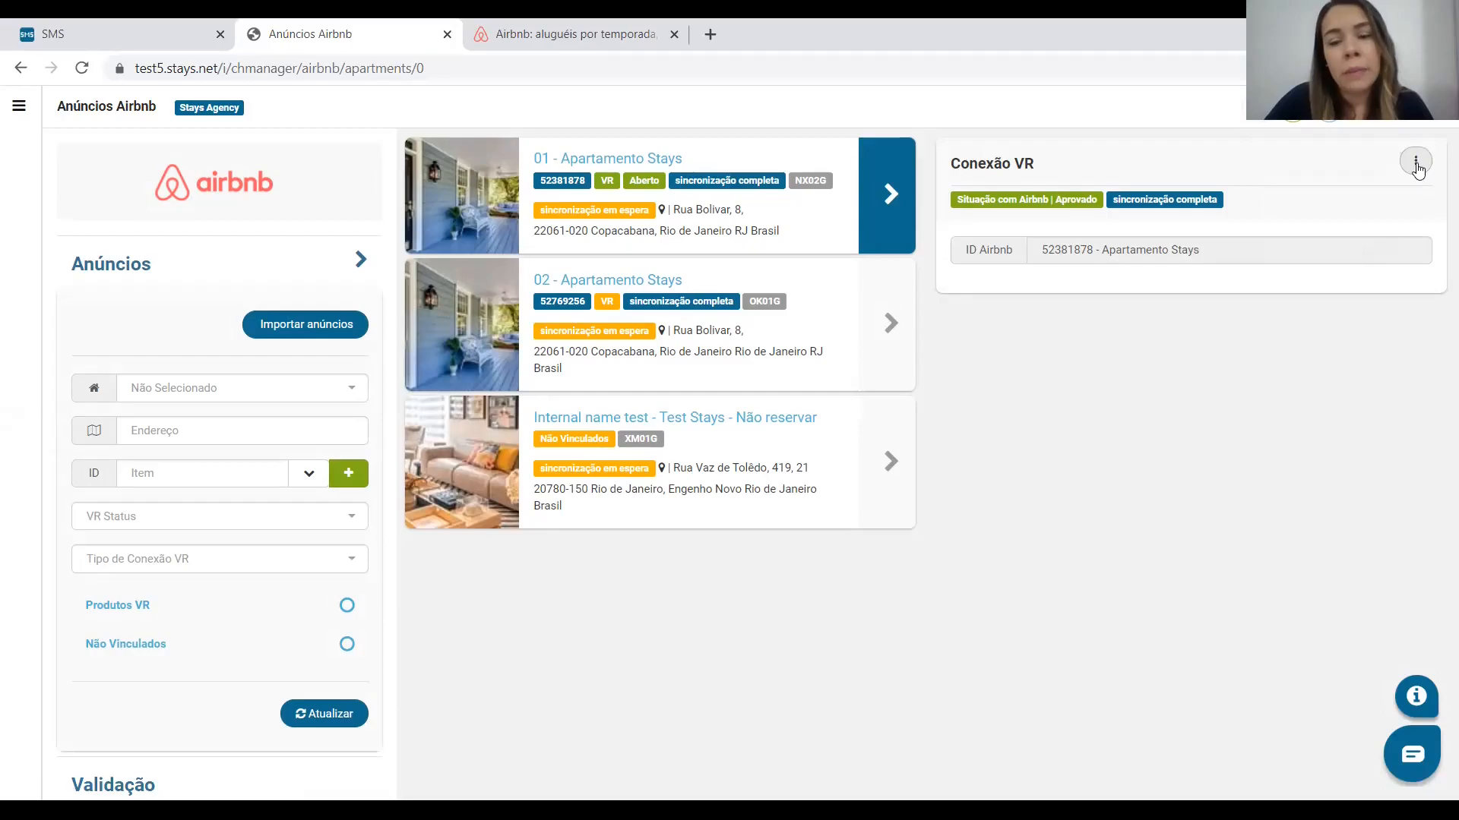
Step: Preview unit 01's listing on Airbnb and examine its photos, description, sleeping arrangements, amenities and nightly price
left_click(1416, 166)
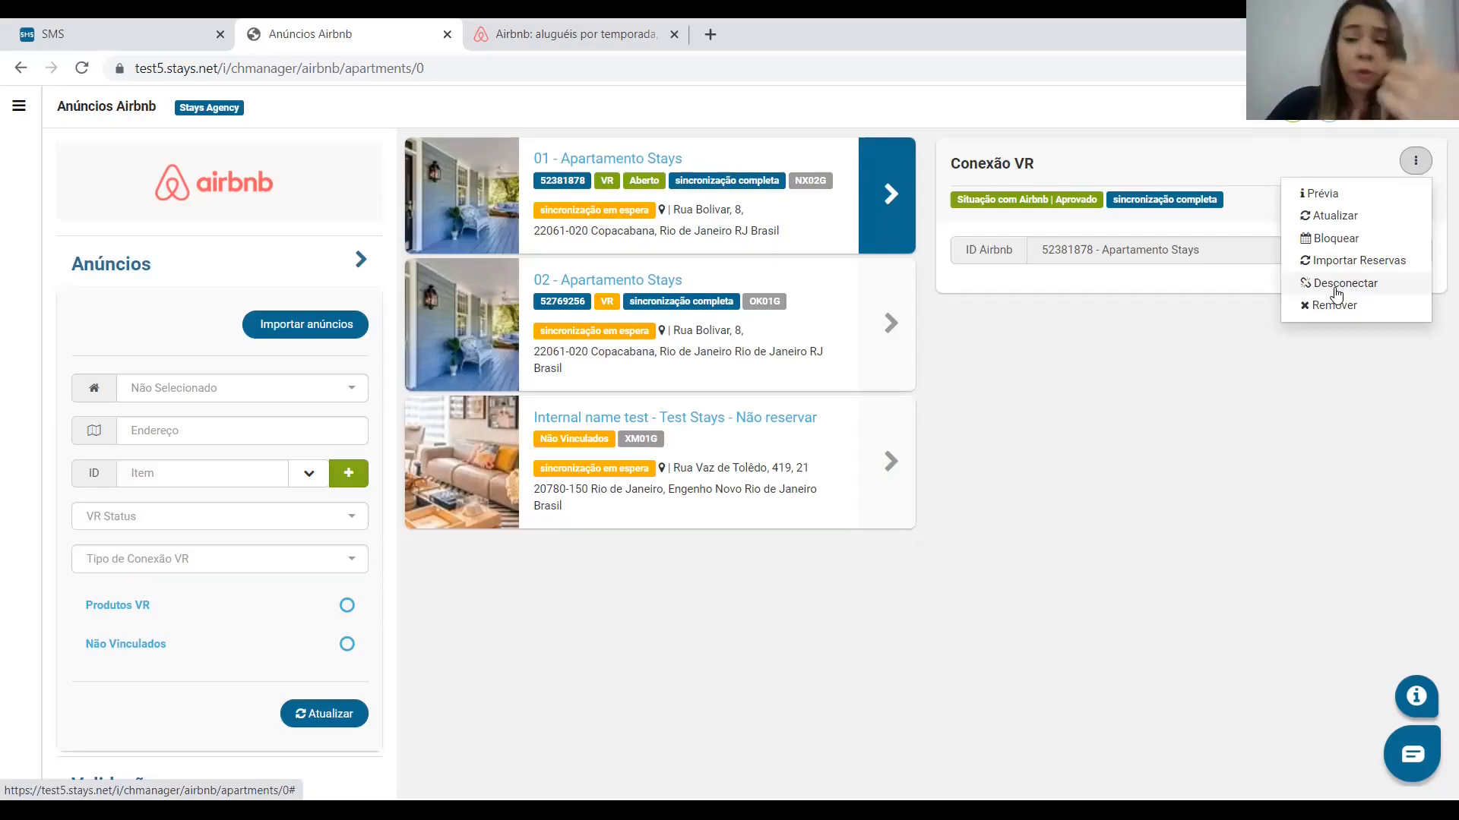
left_click(1322, 197)
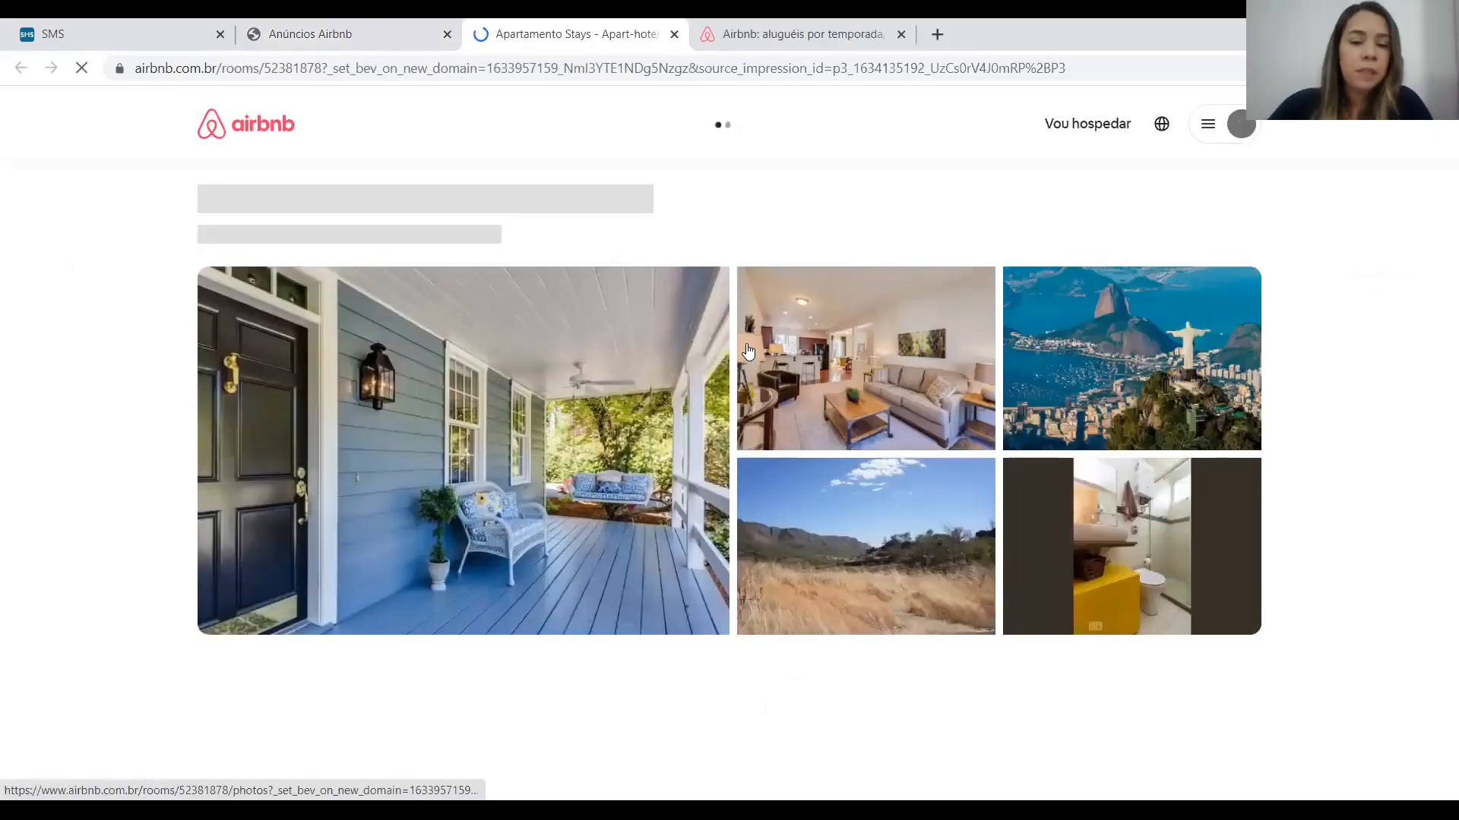
scroll(770, 335, "down", 2)
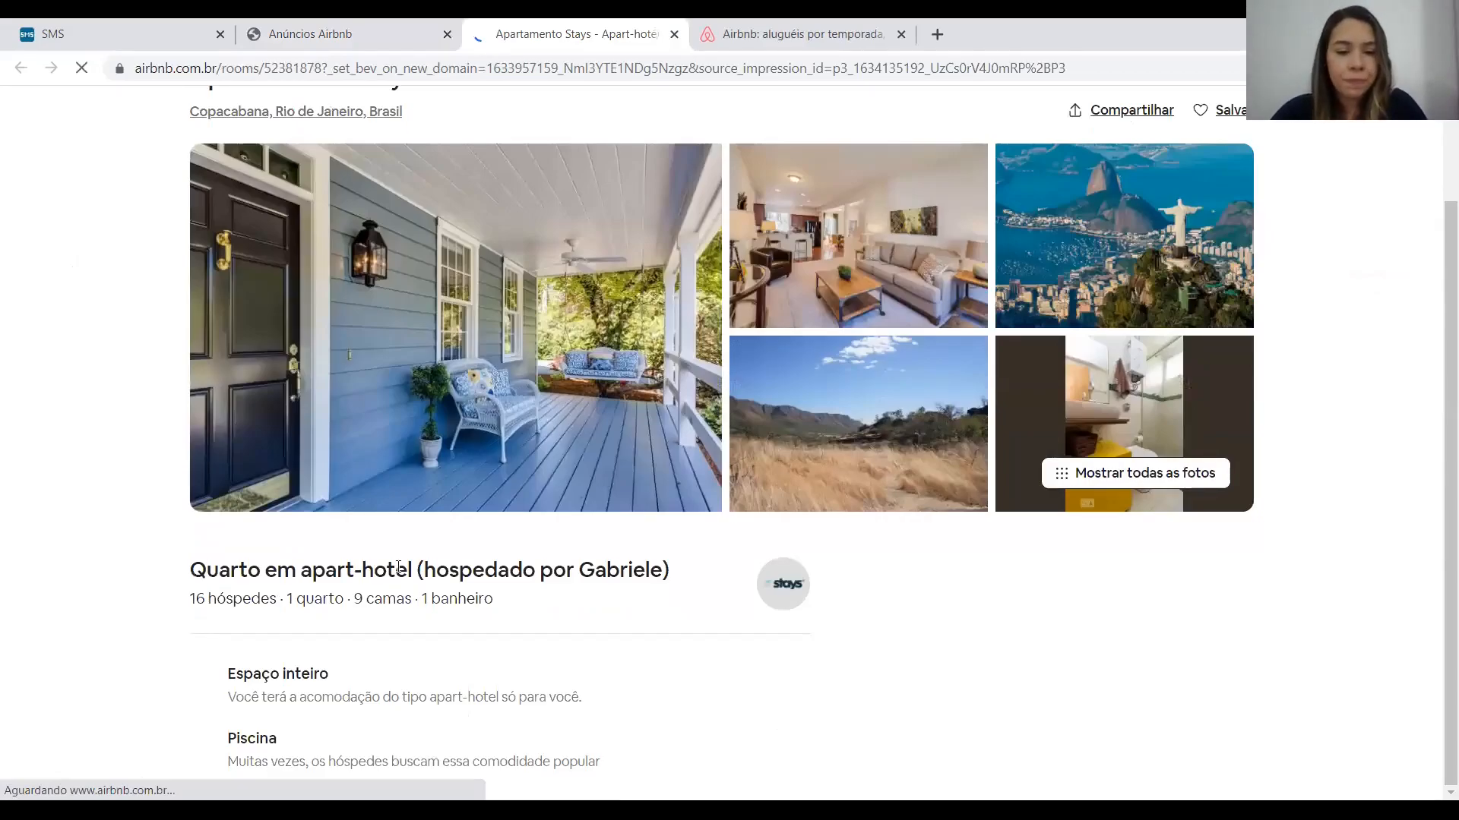
scroll(654, 463, "down", 10)
scroll(658, 466, "down", 5)
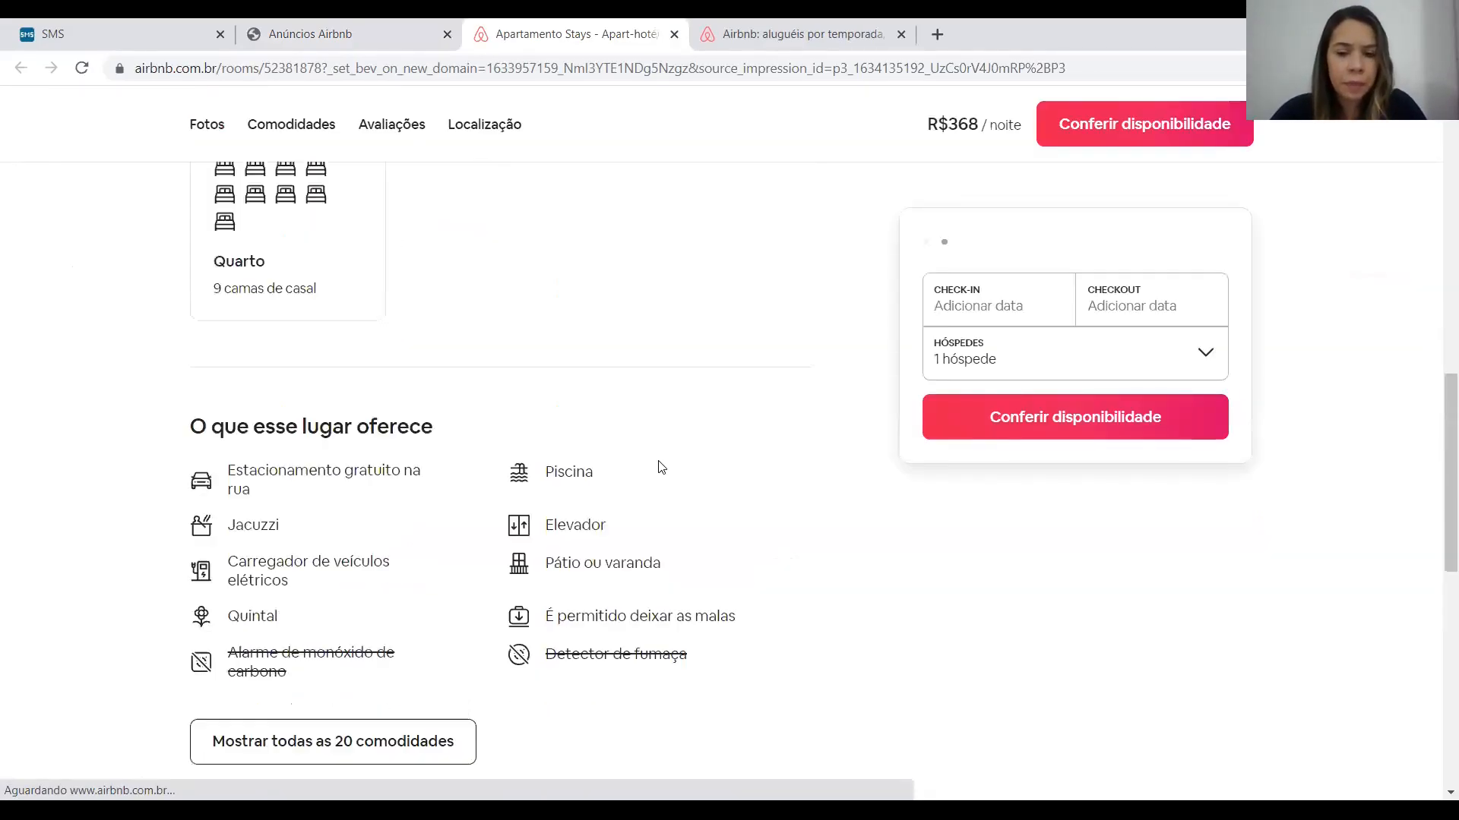
scroll(800, 396, "up", 7)
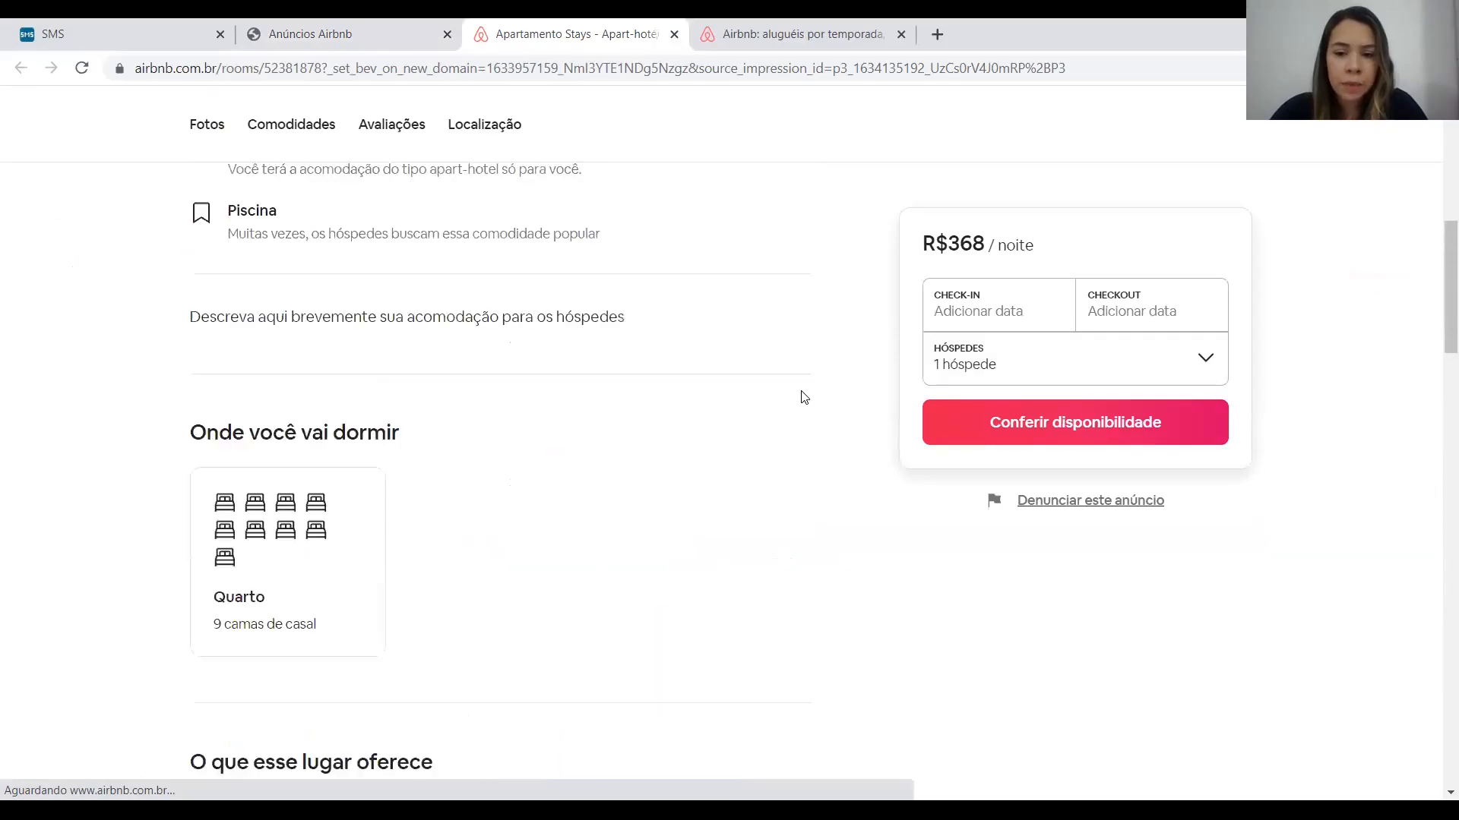
scroll(804, 396, "up", 8)
scroll(804, 400, "down", 1)
scroll(804, 400, "down", 5)
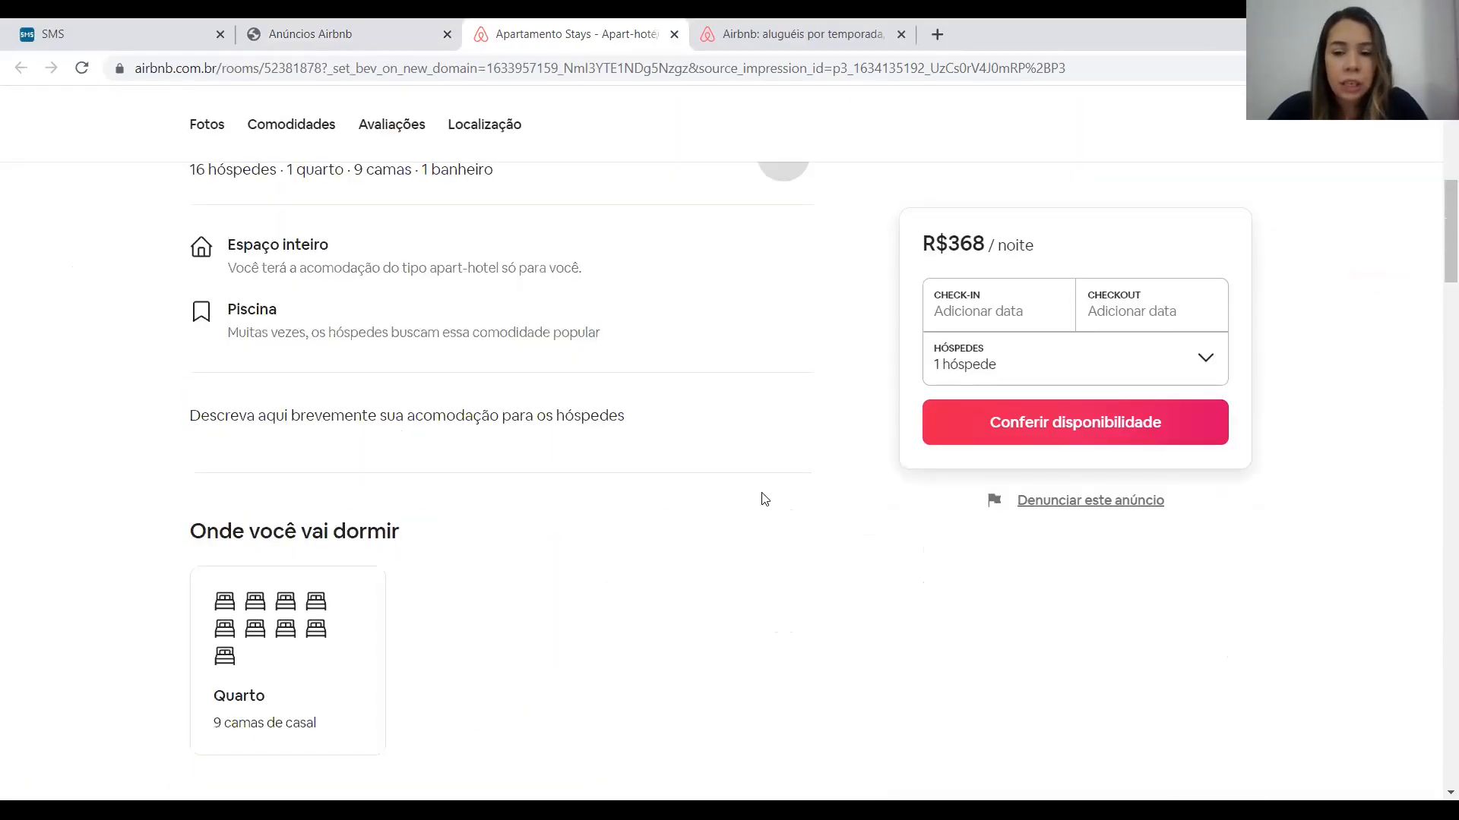
scroll(670, 446, "up", 6)
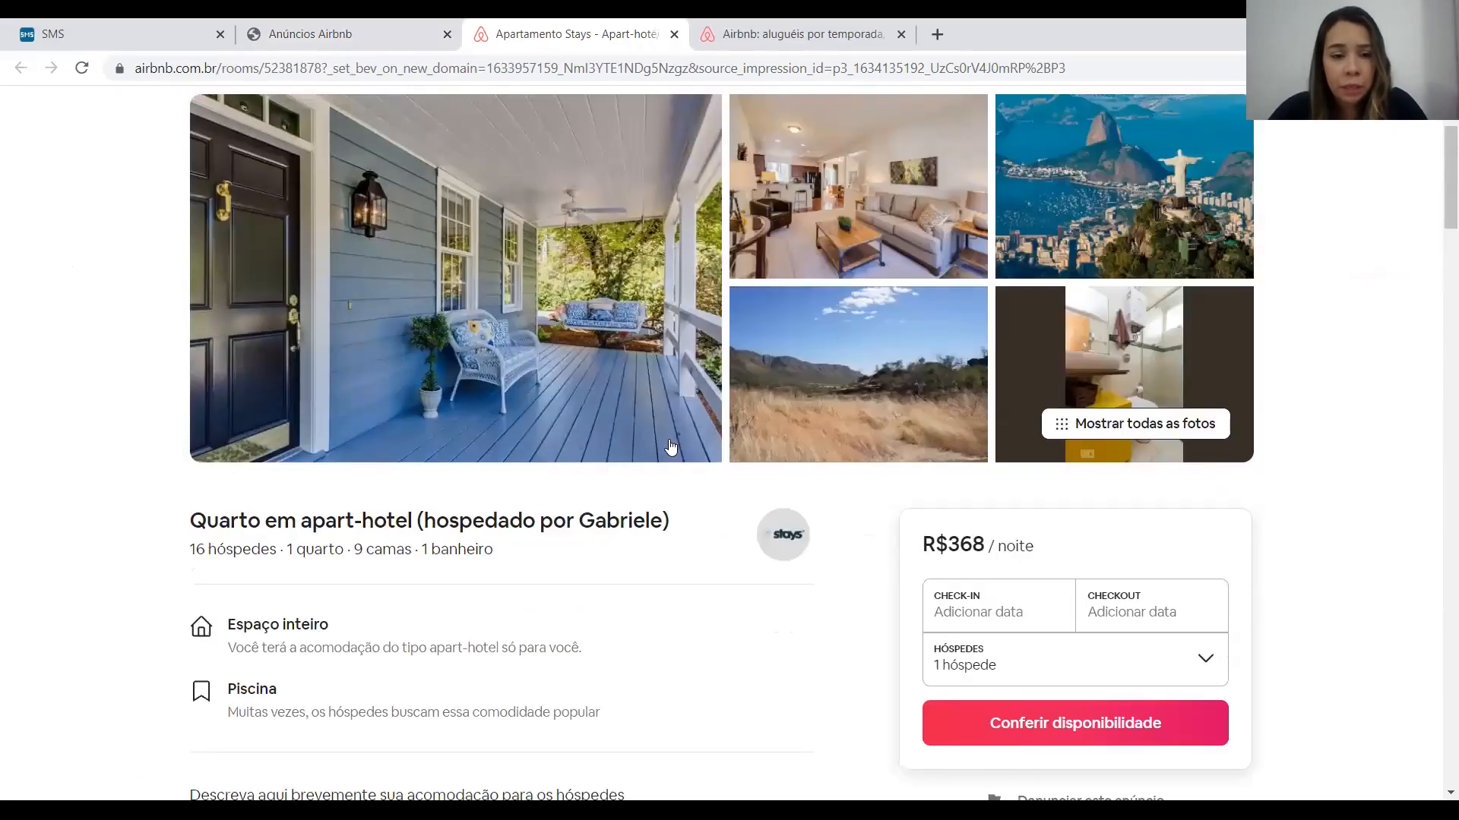
scroll(669, 440, "down", 5)
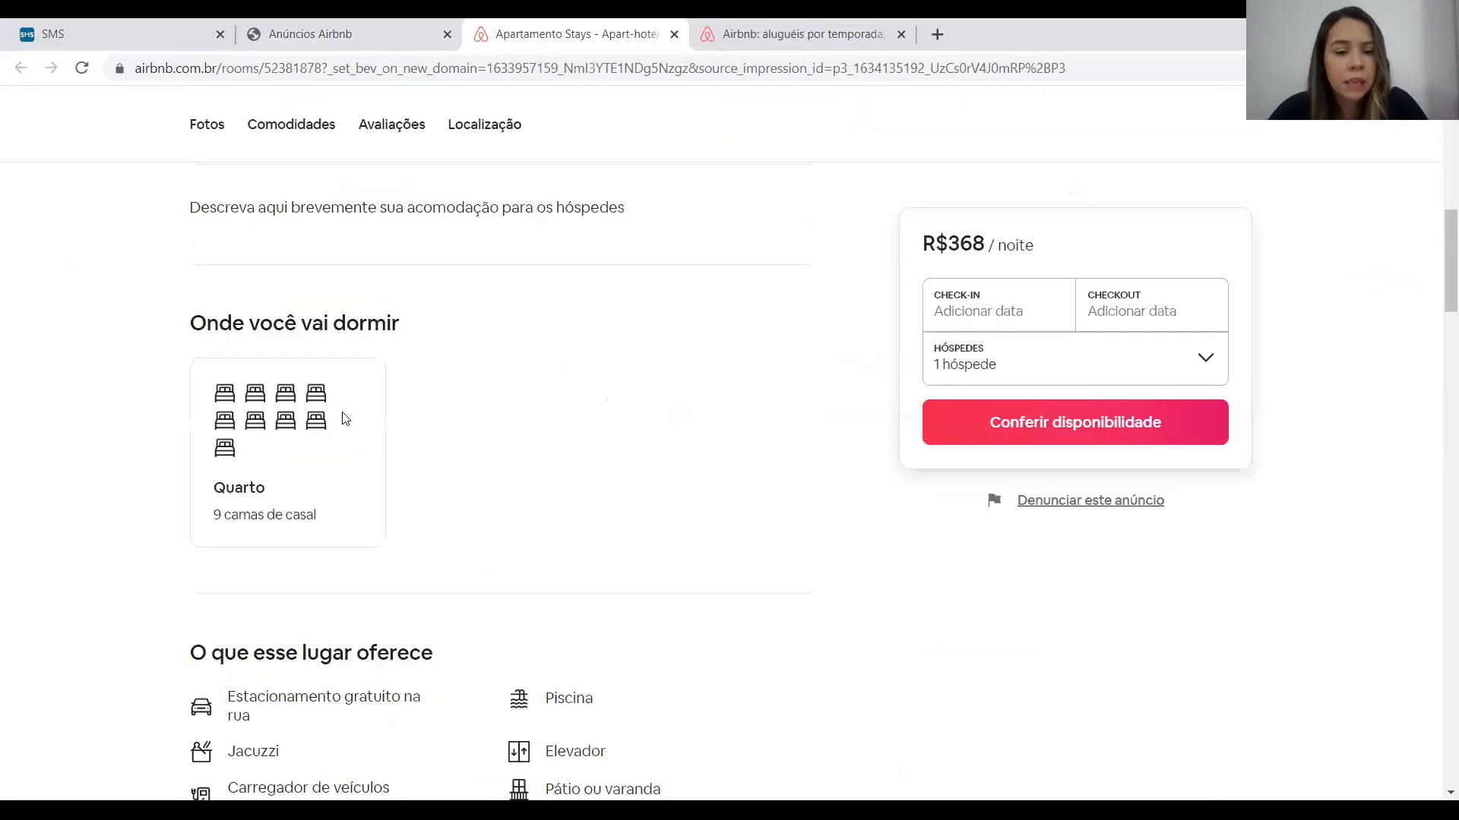
Step: Examine the remaining amenities, accessibility details and check-in availability from October 2021 to January 2022 in unit 01's Airbnb listing
scroll(358, 486, "down", 3)
scroll(363, 490, "down", 10)
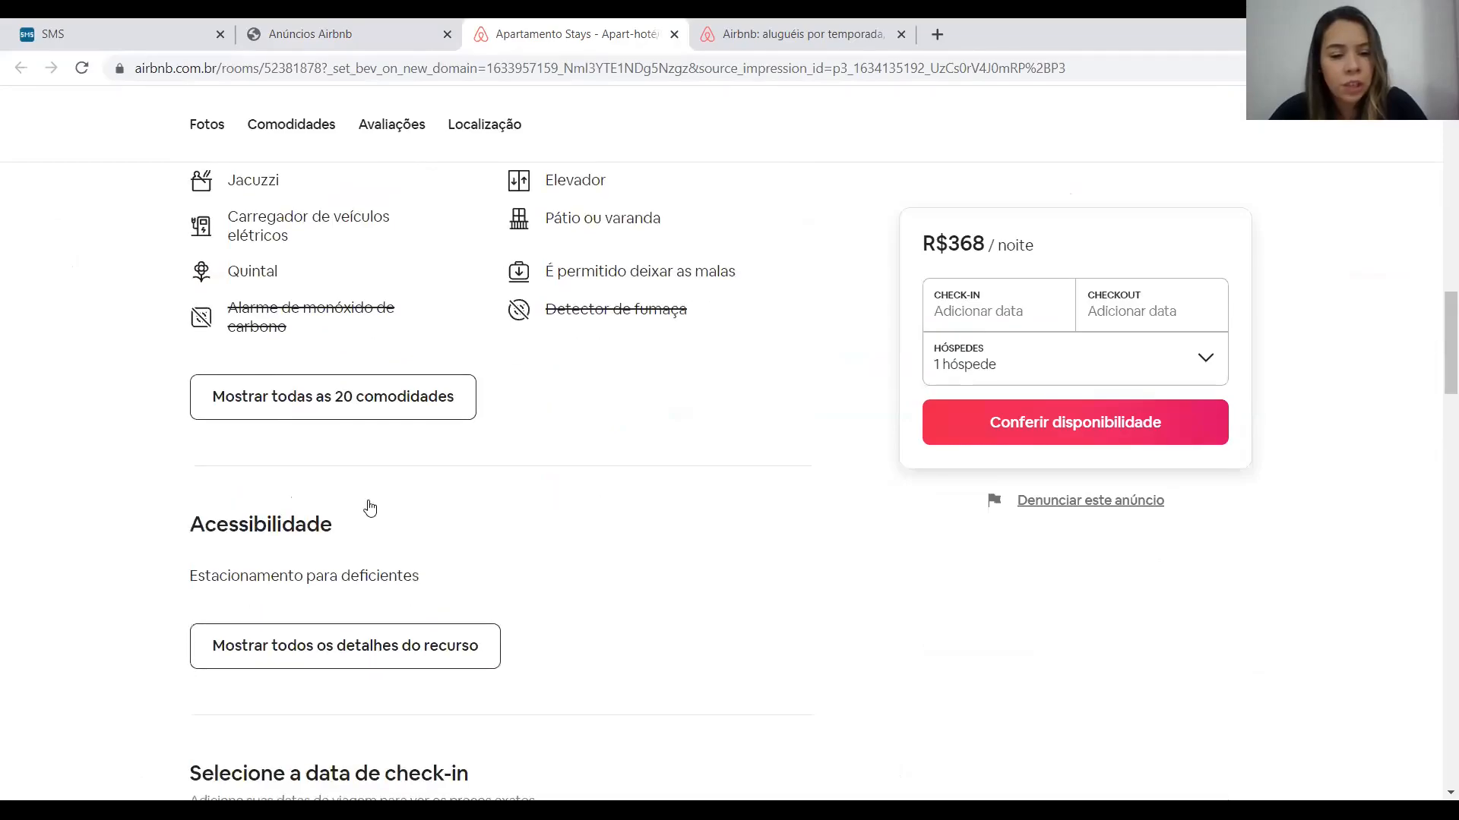
scroll(369, 525, "down", 4)
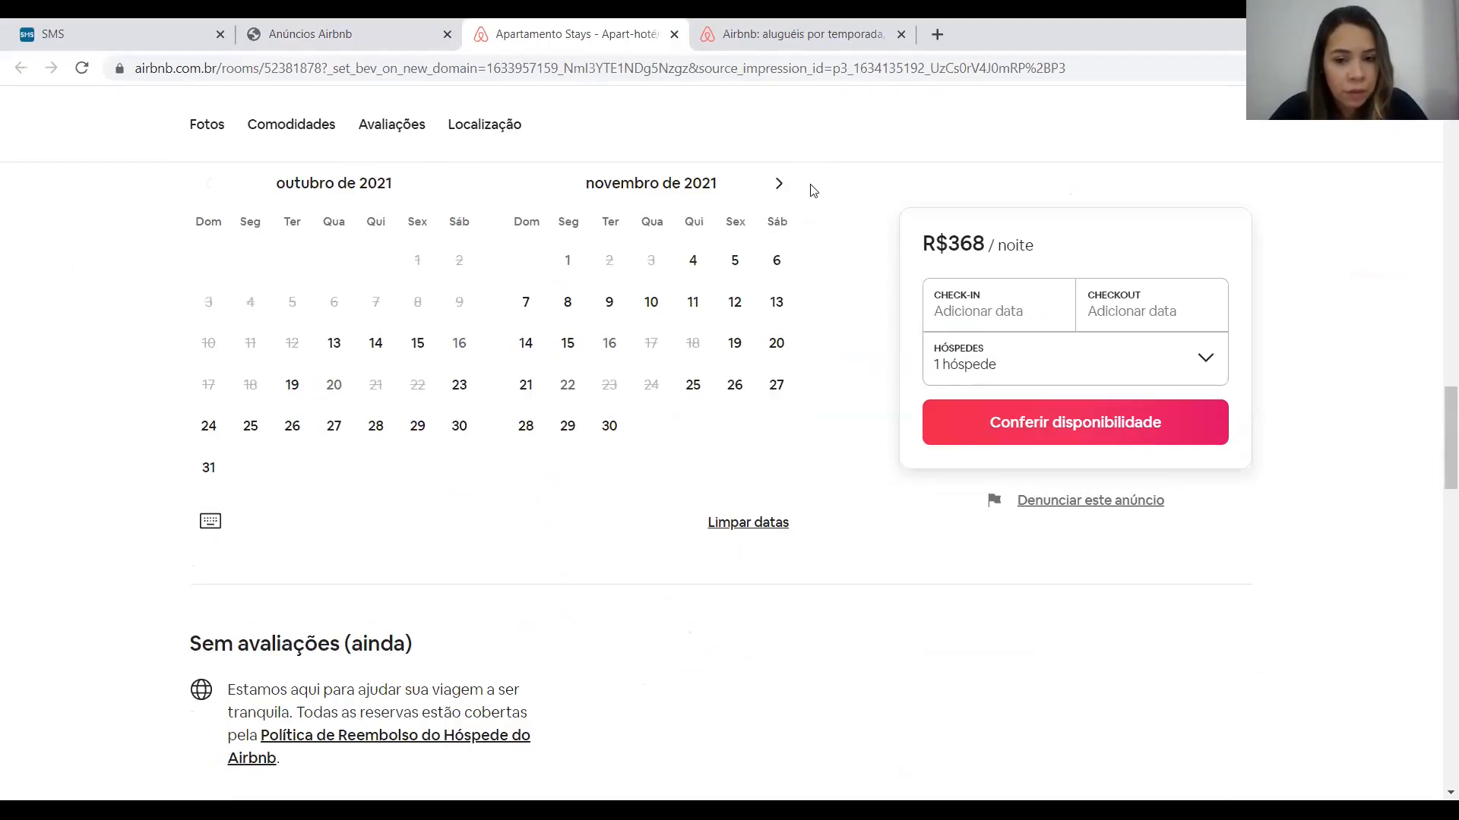
left_click(773, 186)
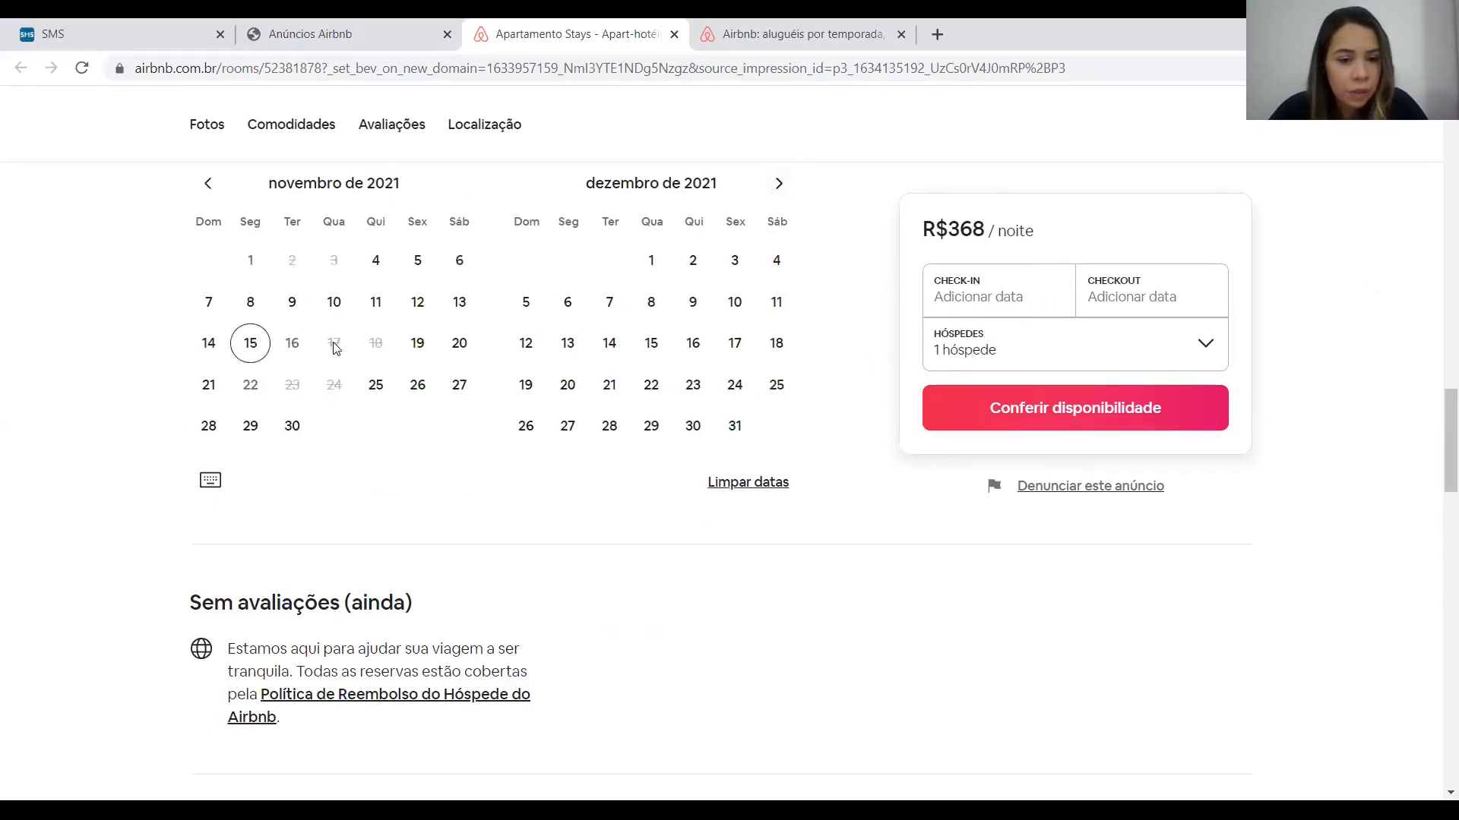
left_click(778, 183)
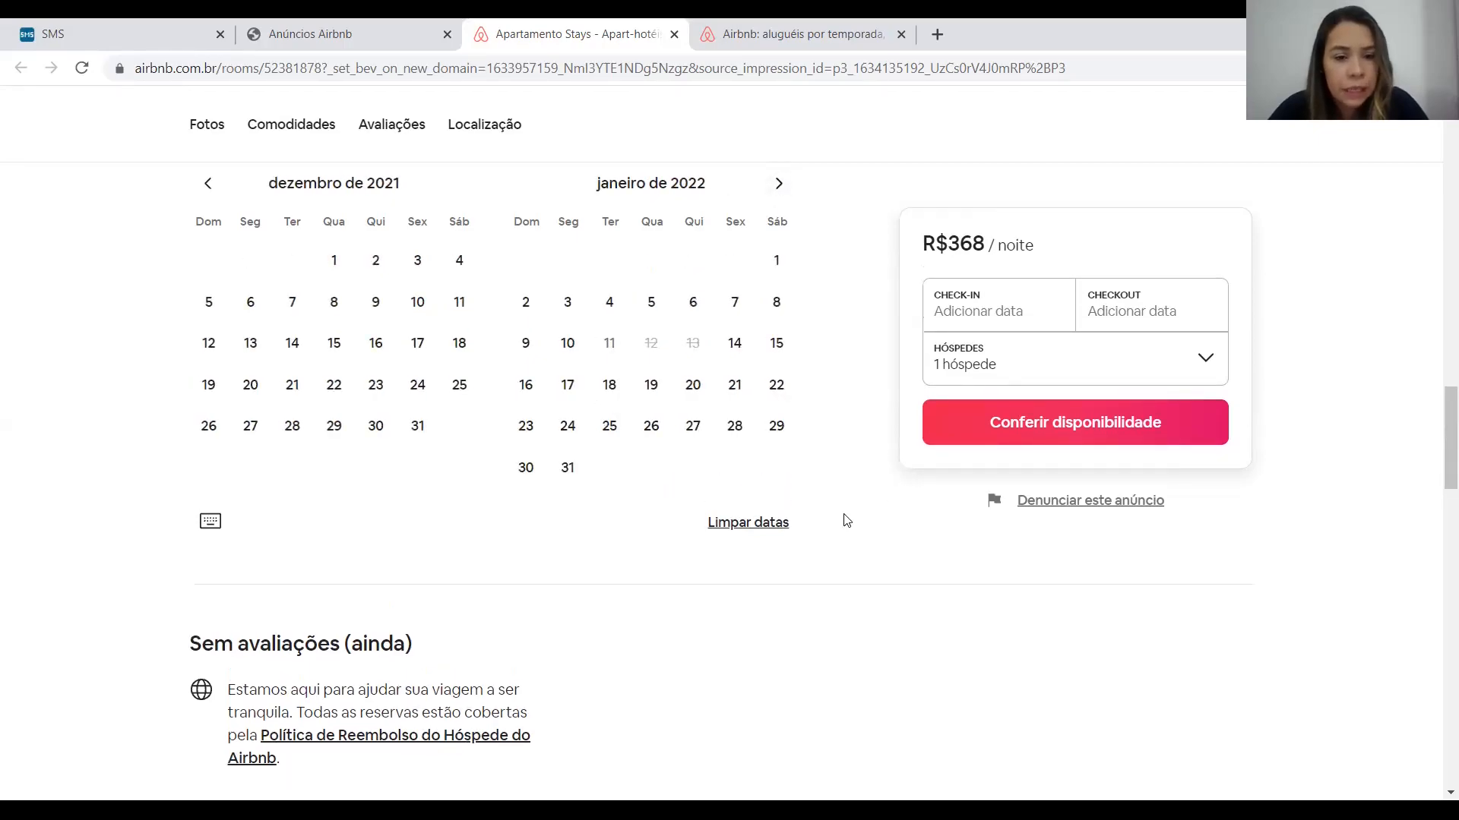
scroll(857, 566, "up", 15)
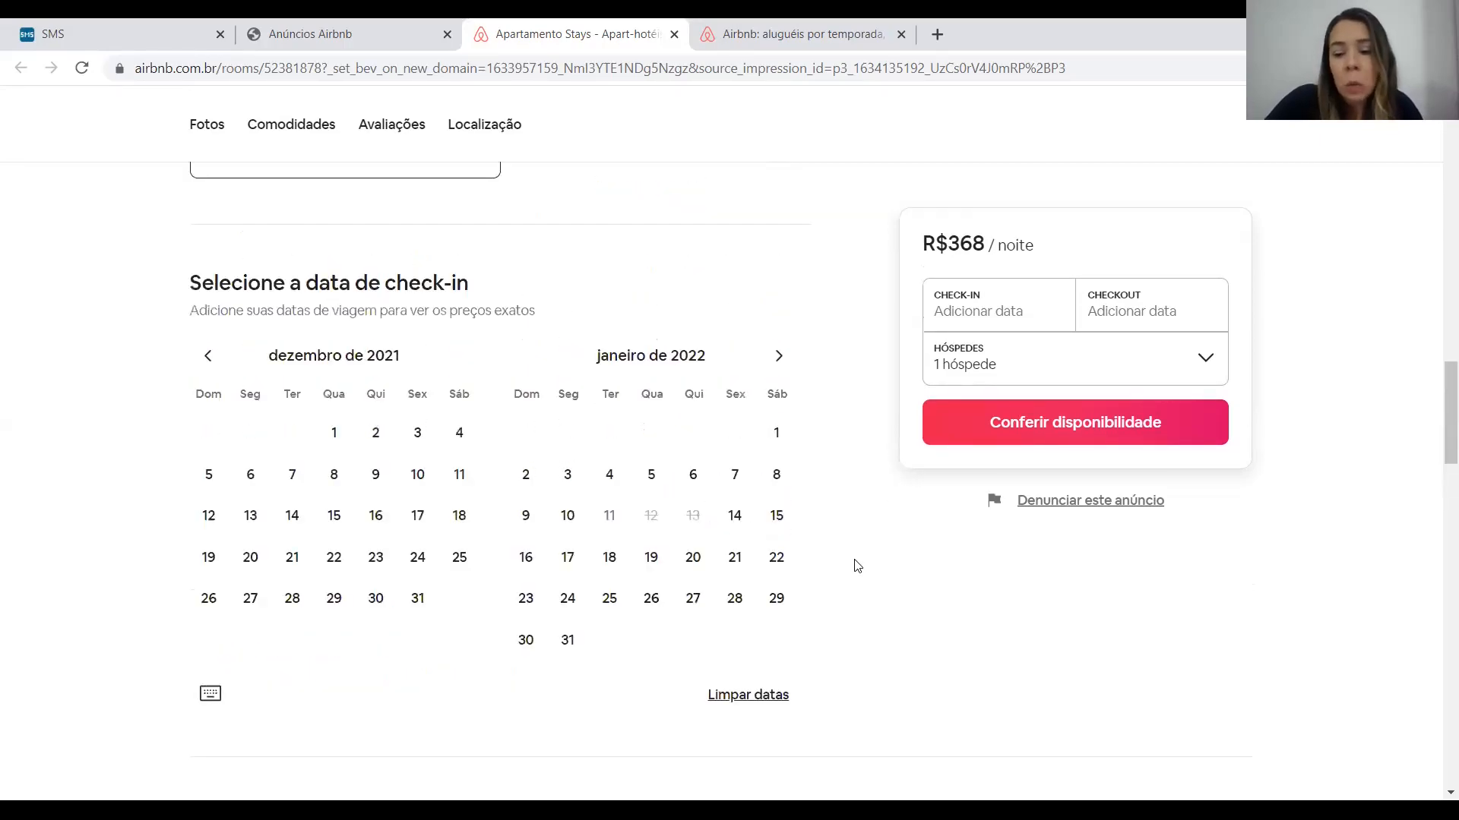
scroll(839, 563, "up", 6)
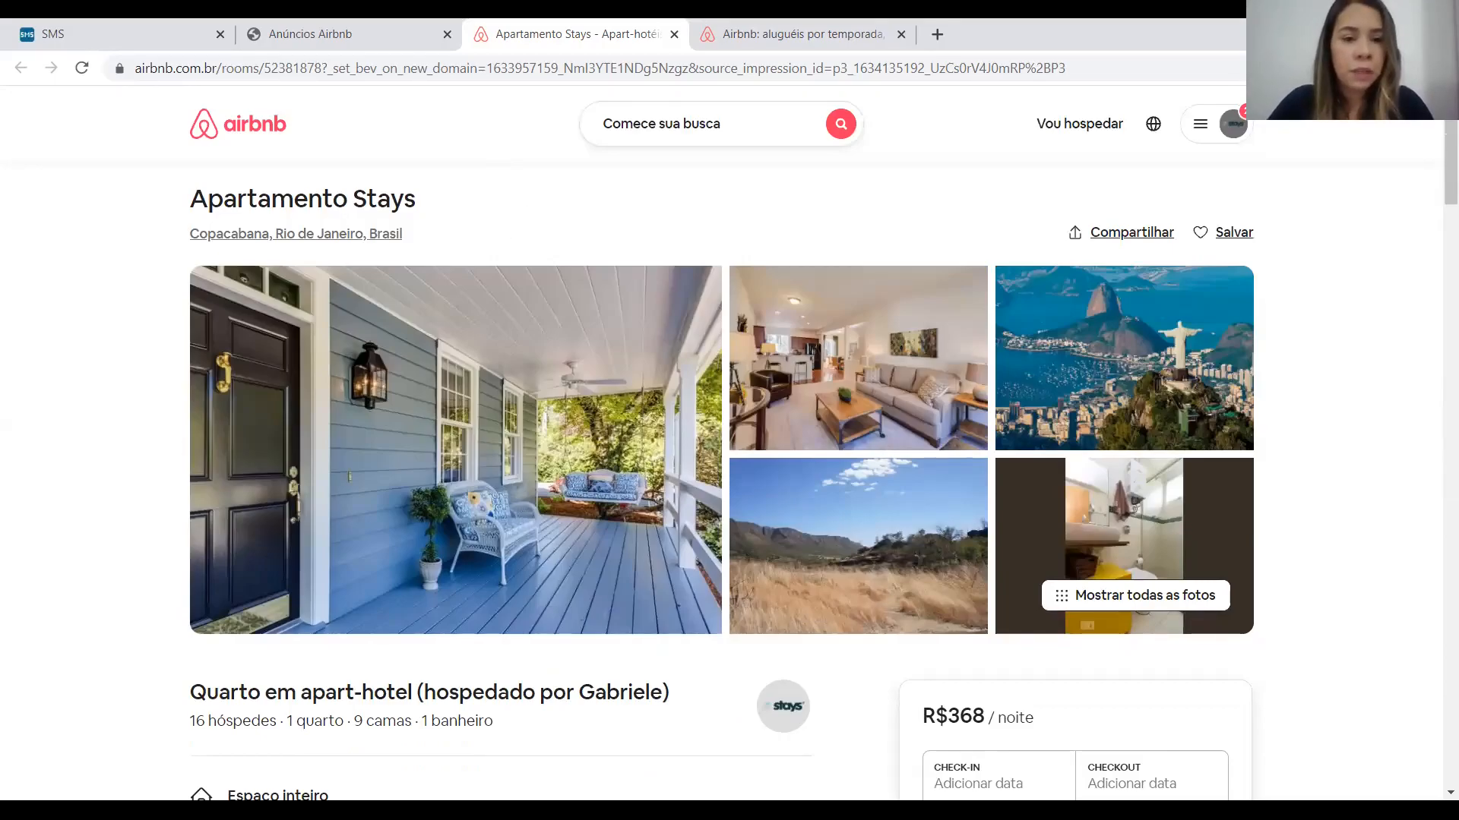
Step: Switch to Stays, open the general pricing settings (Precificação), and review the length-of-stay, Early Bird and Last Minute discount rules
left_click(293, 25)
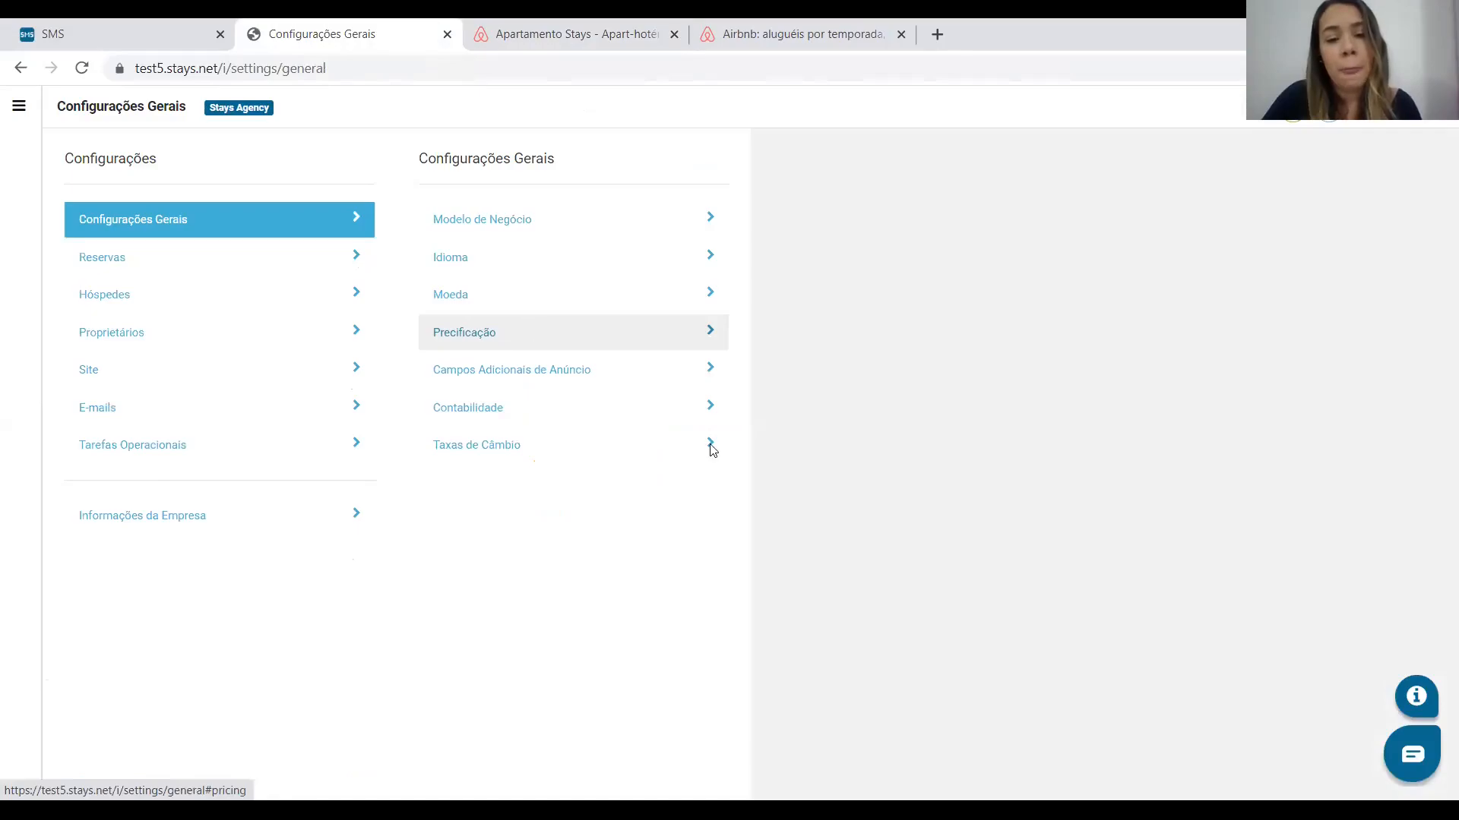
scroll(1238, 414, "down", 2)
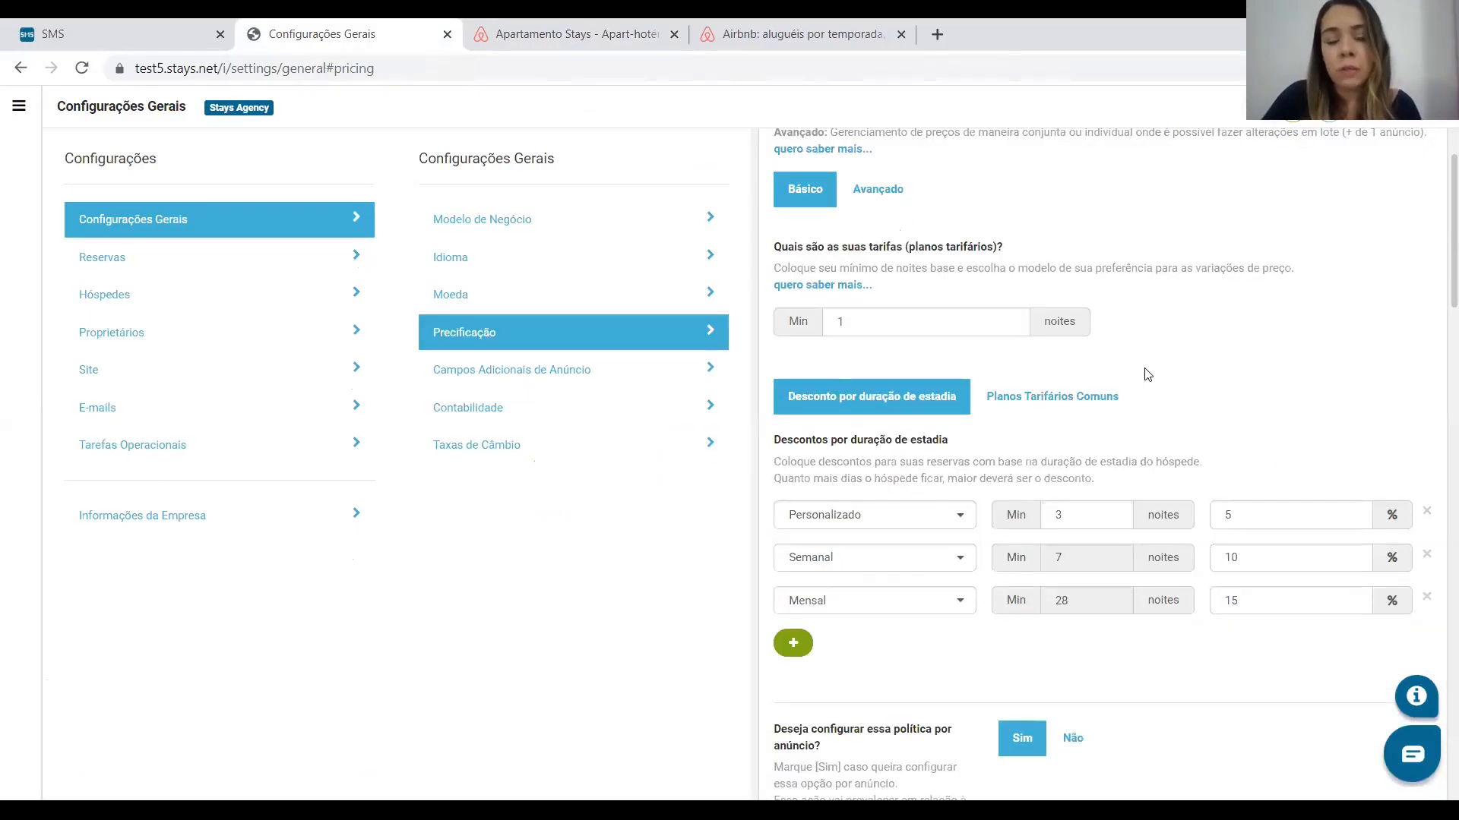
scroll(980, 530, "down", 3)
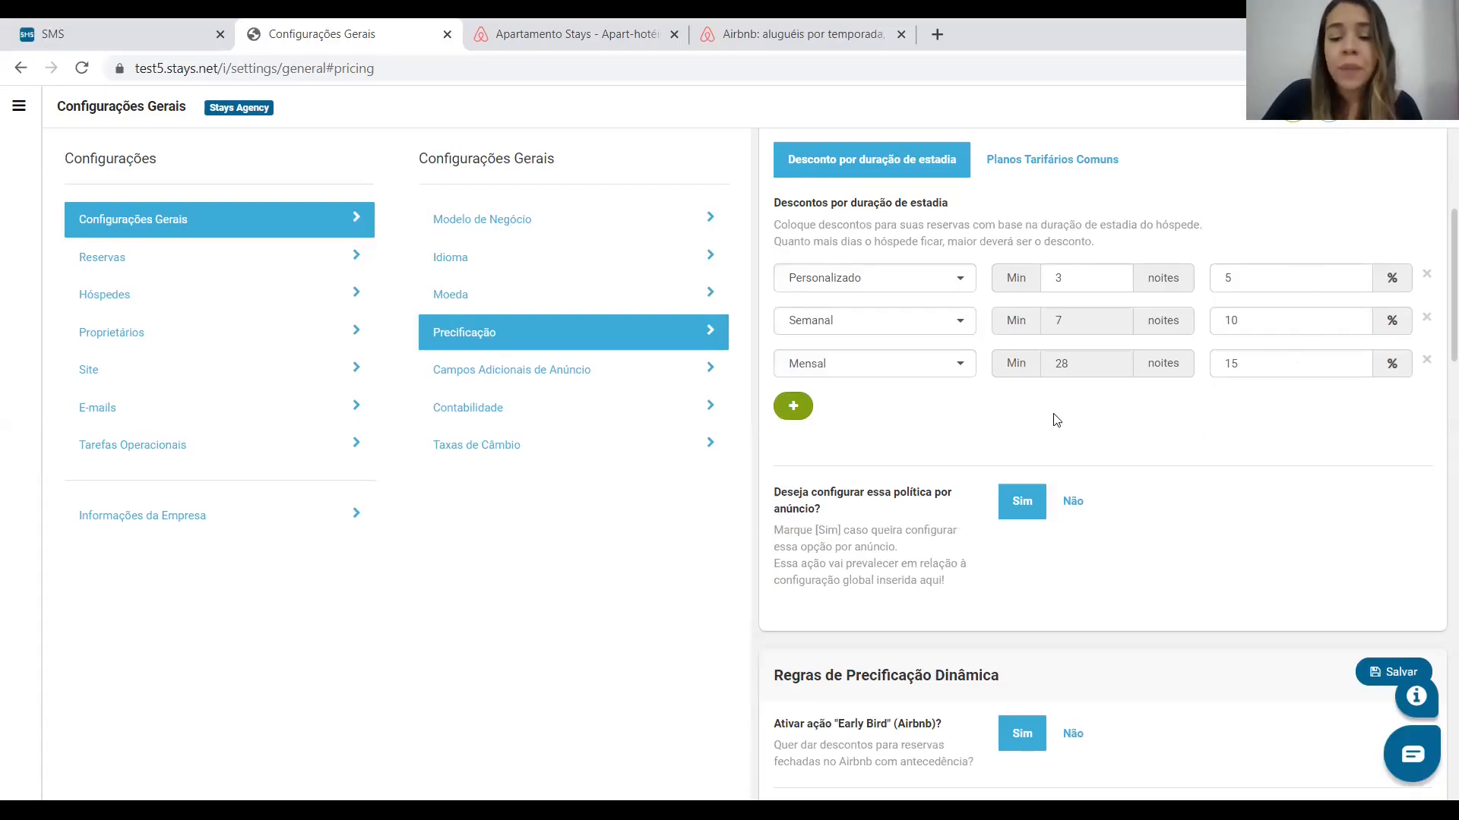
scroll(1054, 420, "down", 3)
scroll(1053, 420, "down", 3)
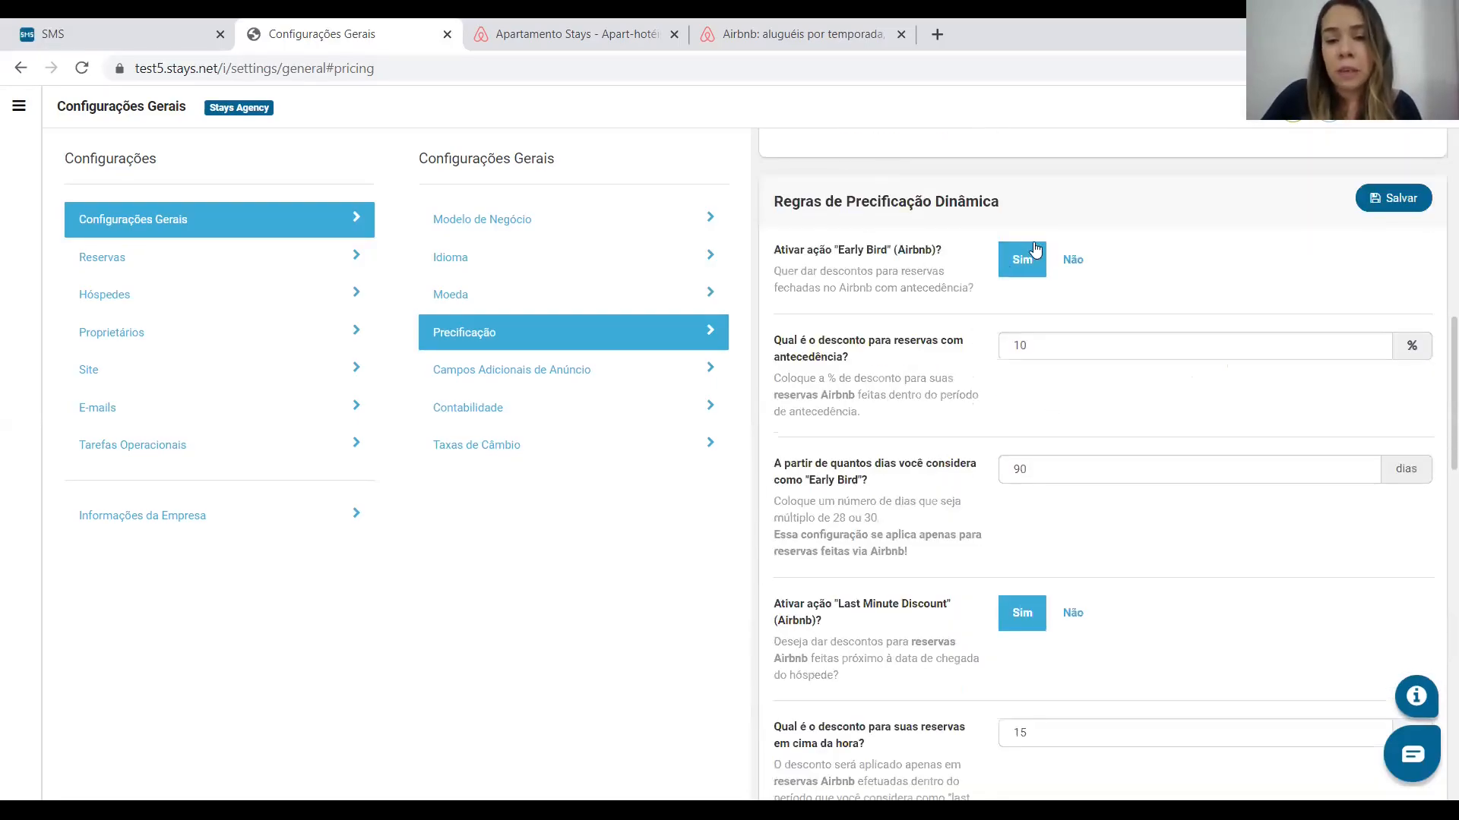
scroll(977, 482, "down", 2)
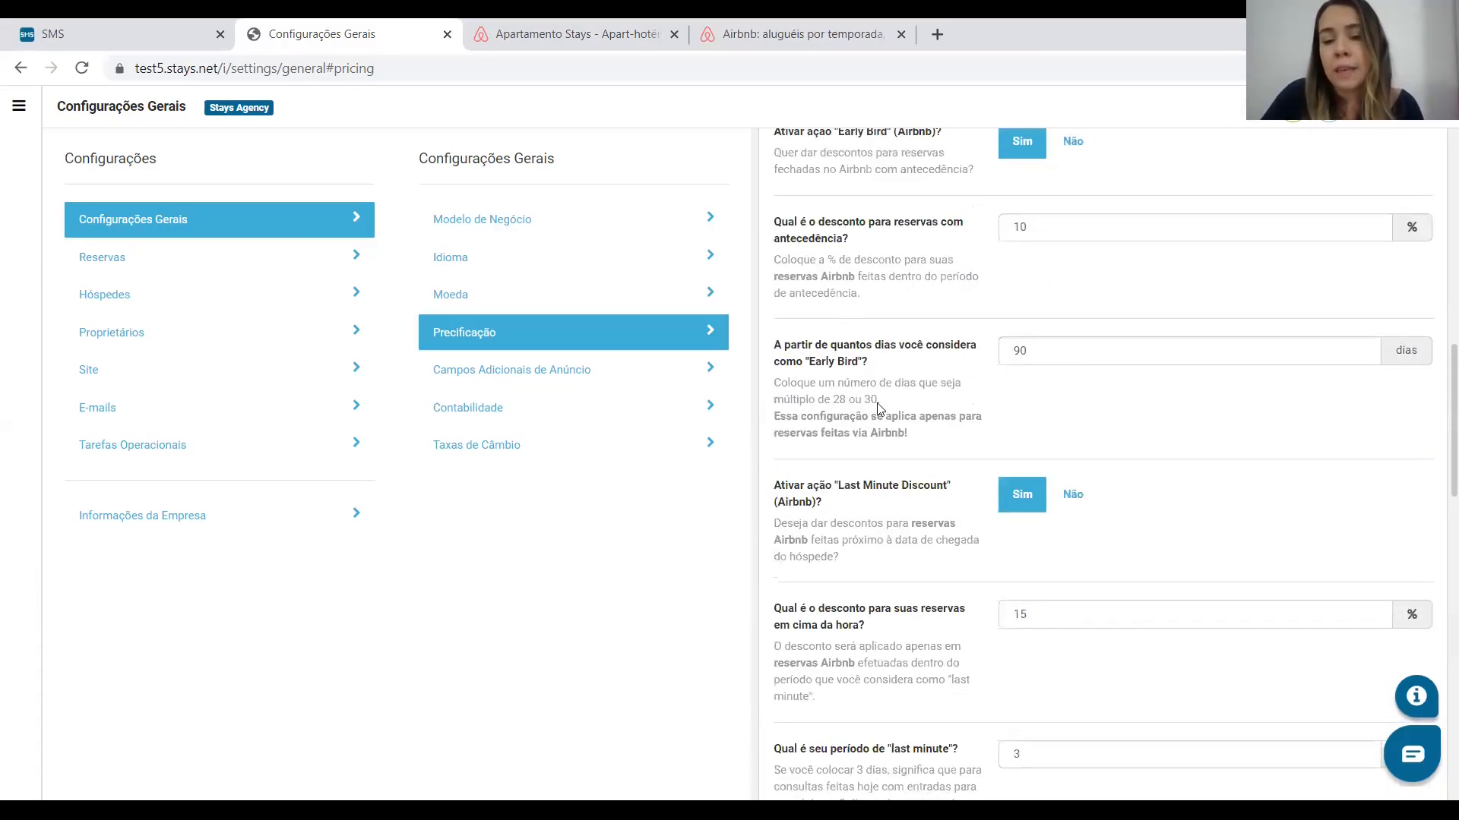
scroll(996, 619, "down", 2)
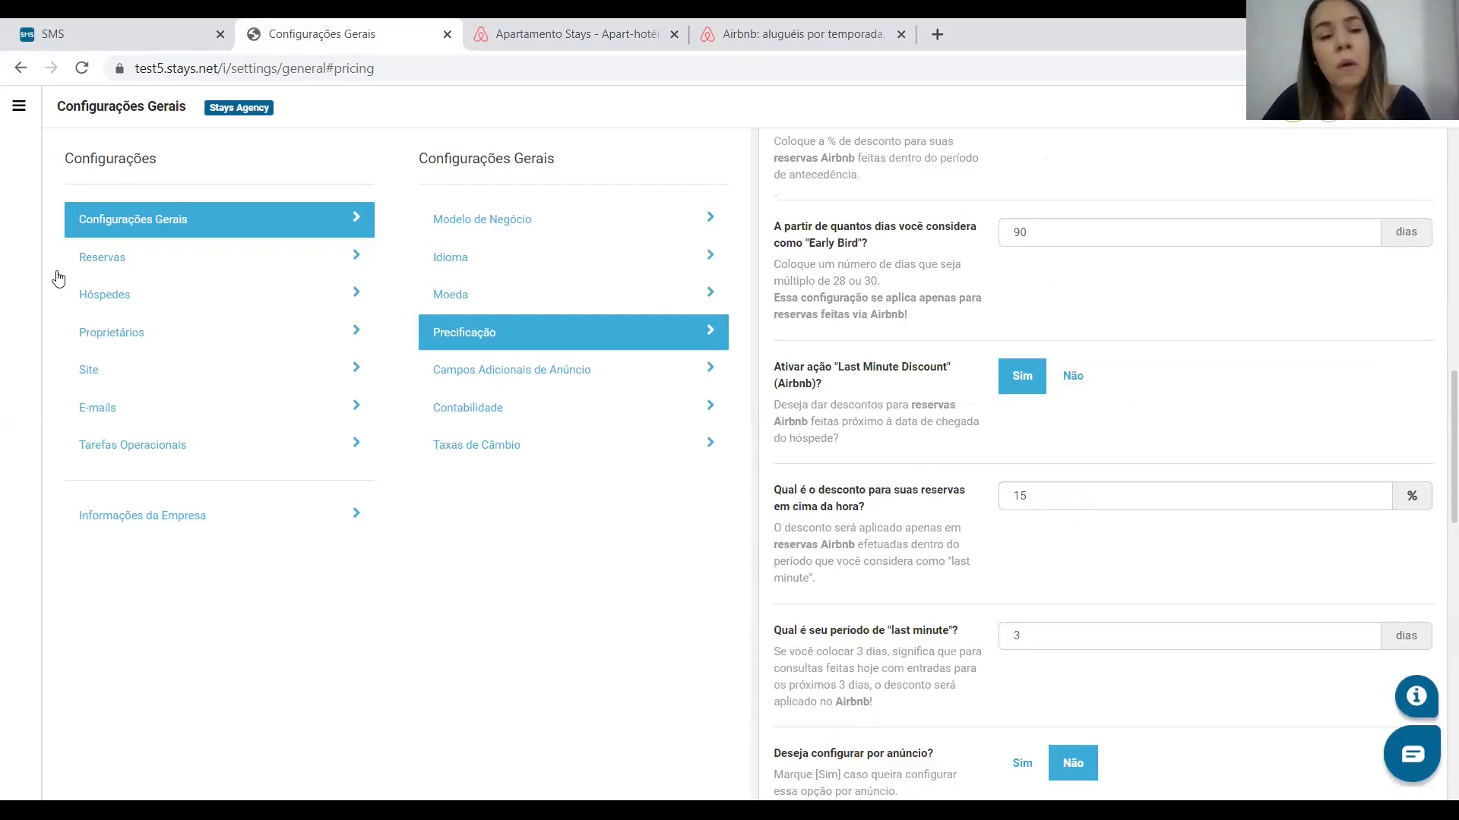
Step: Switch to Airbnb and open the host's listings overview to check each listing's status and synchronization
left_click(864, 26)
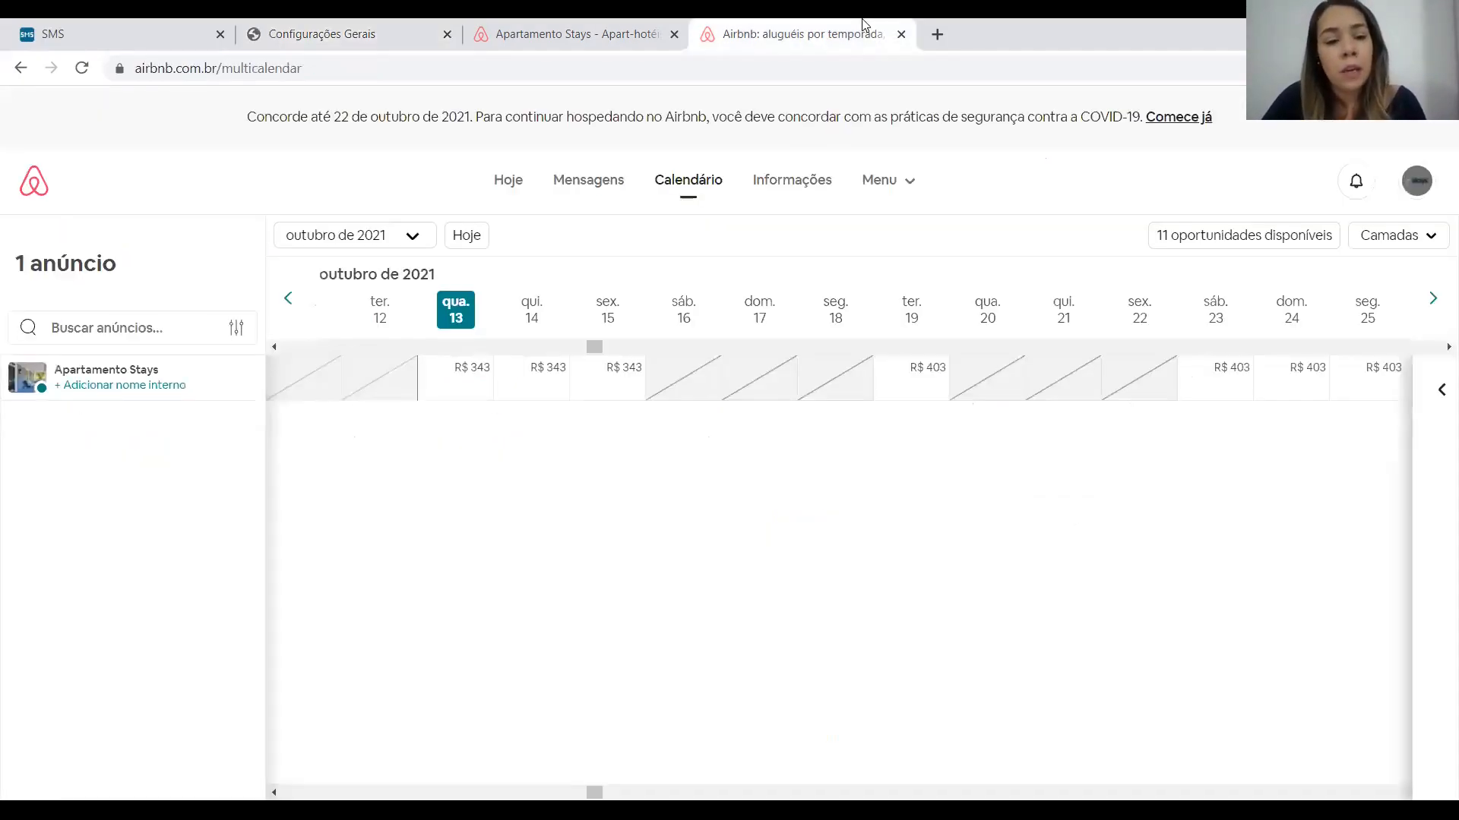
left_click(881, 186)
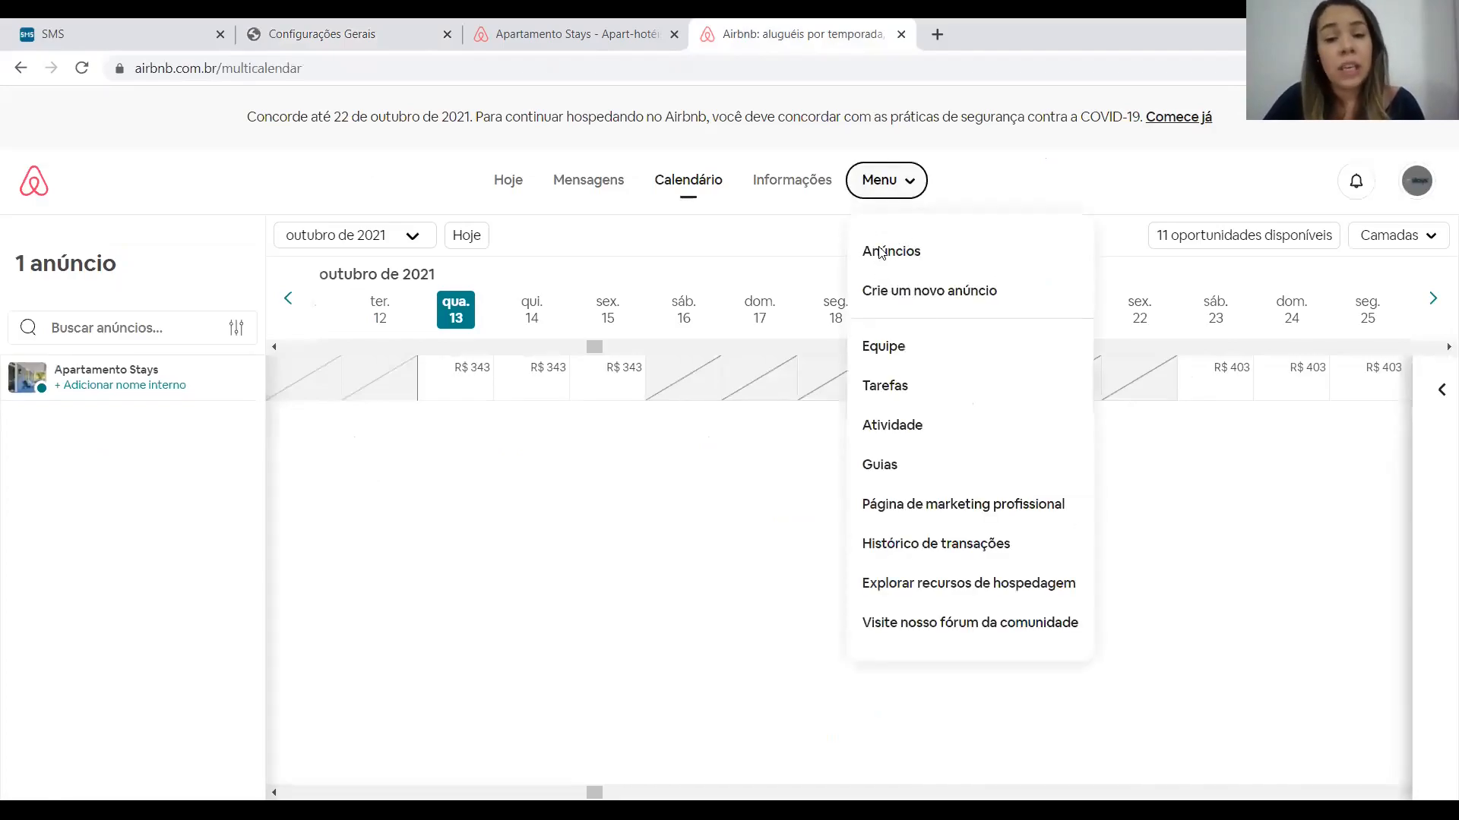
left_click(882, 252)
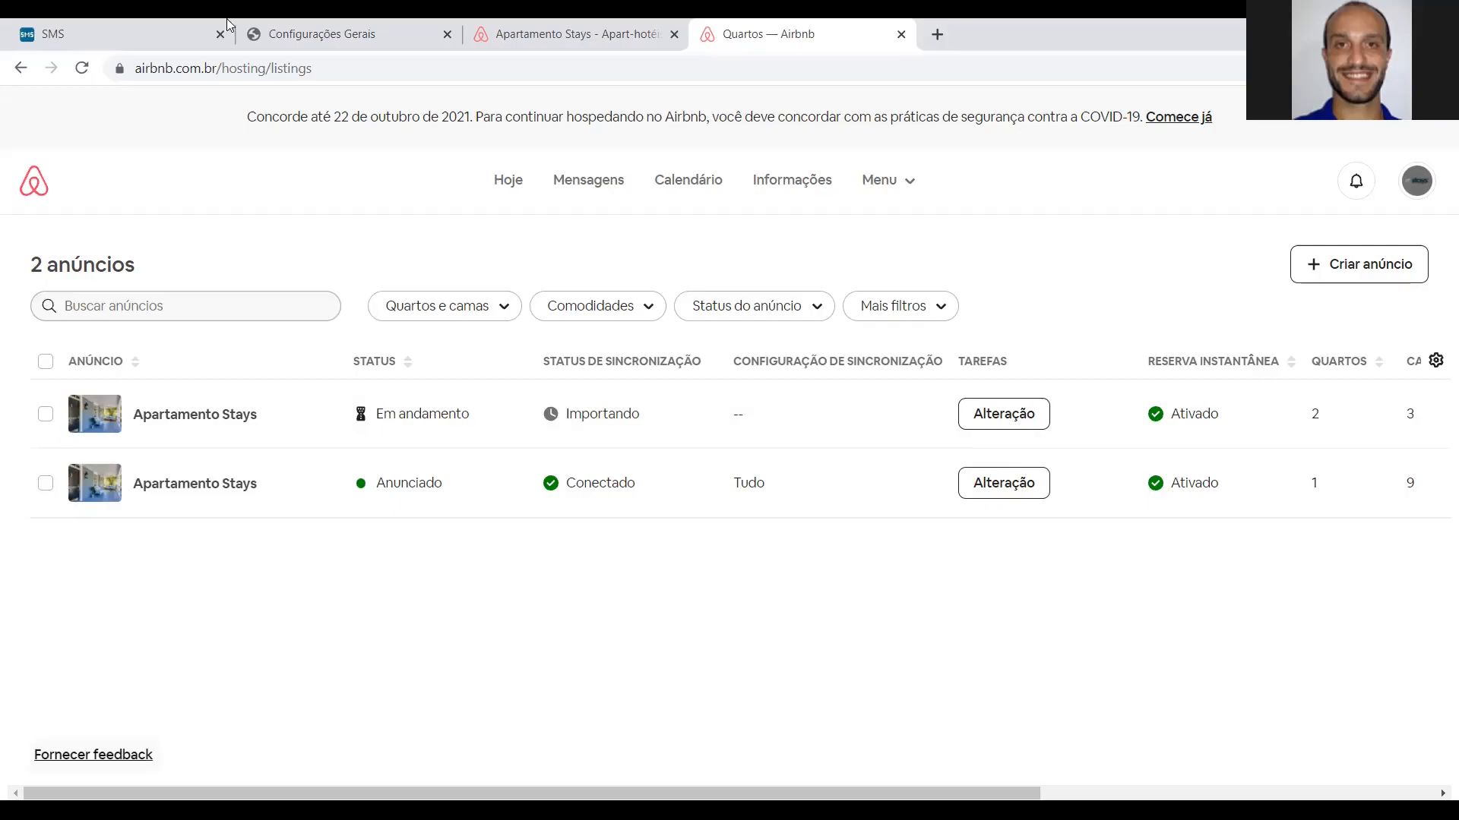
Step: Return to Stays, open the Airbnb channel listings, and review the actions available for unit 01's connection
left_click(310, 27)
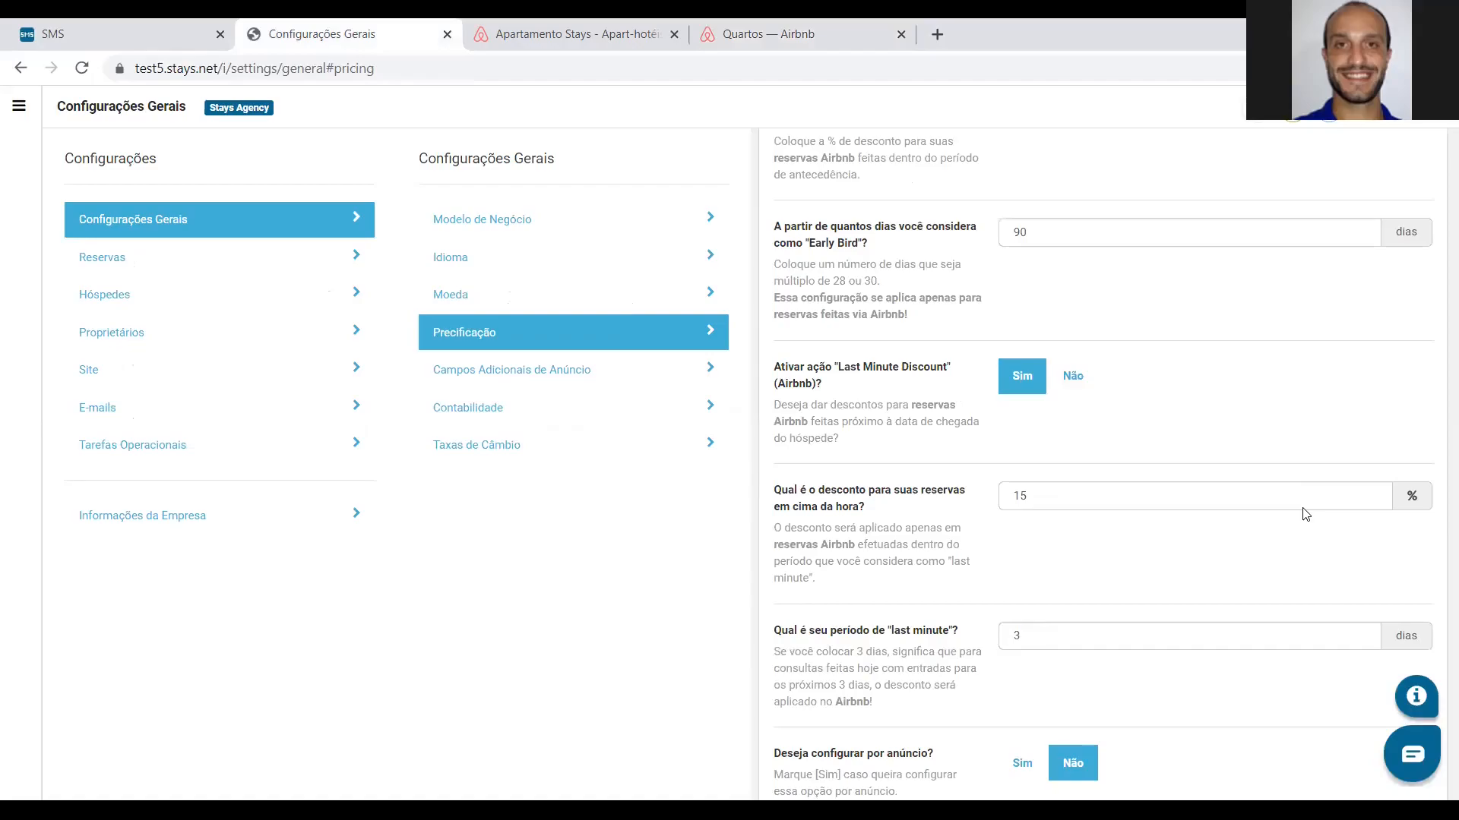
scroll(1090, 497, "up", 14)
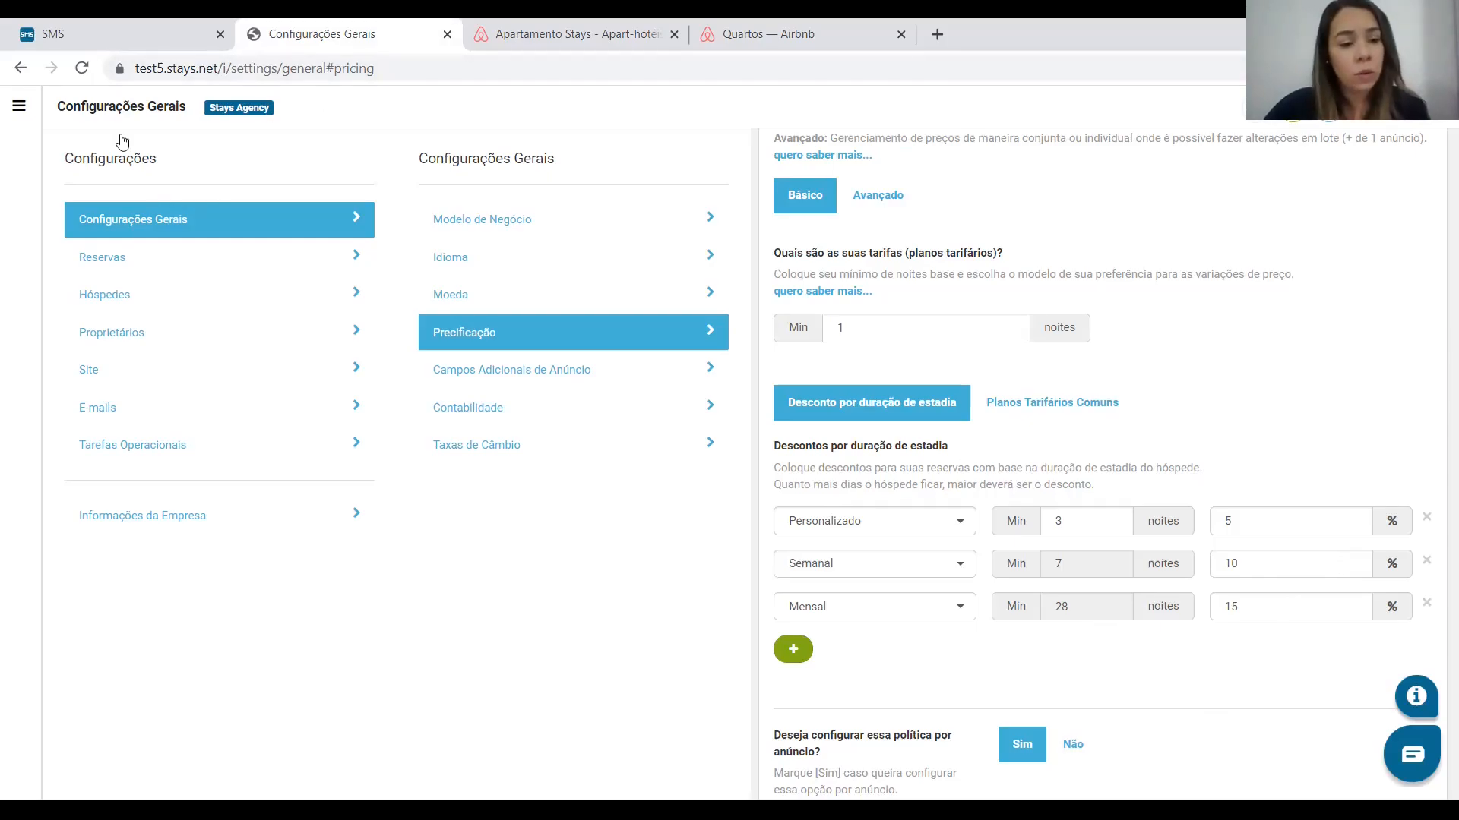
left_click(82, 443)
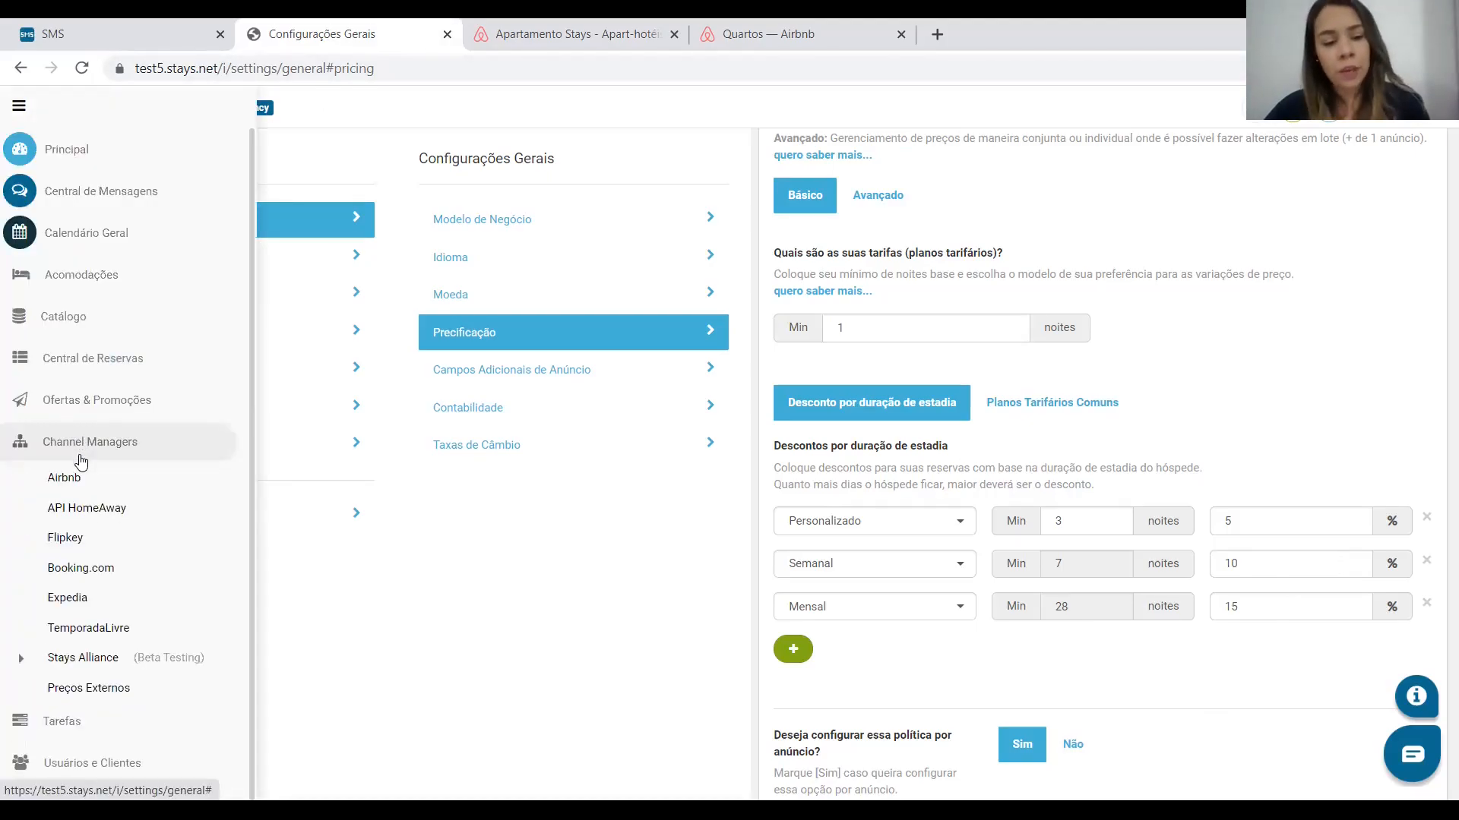
left_click(75, 478)
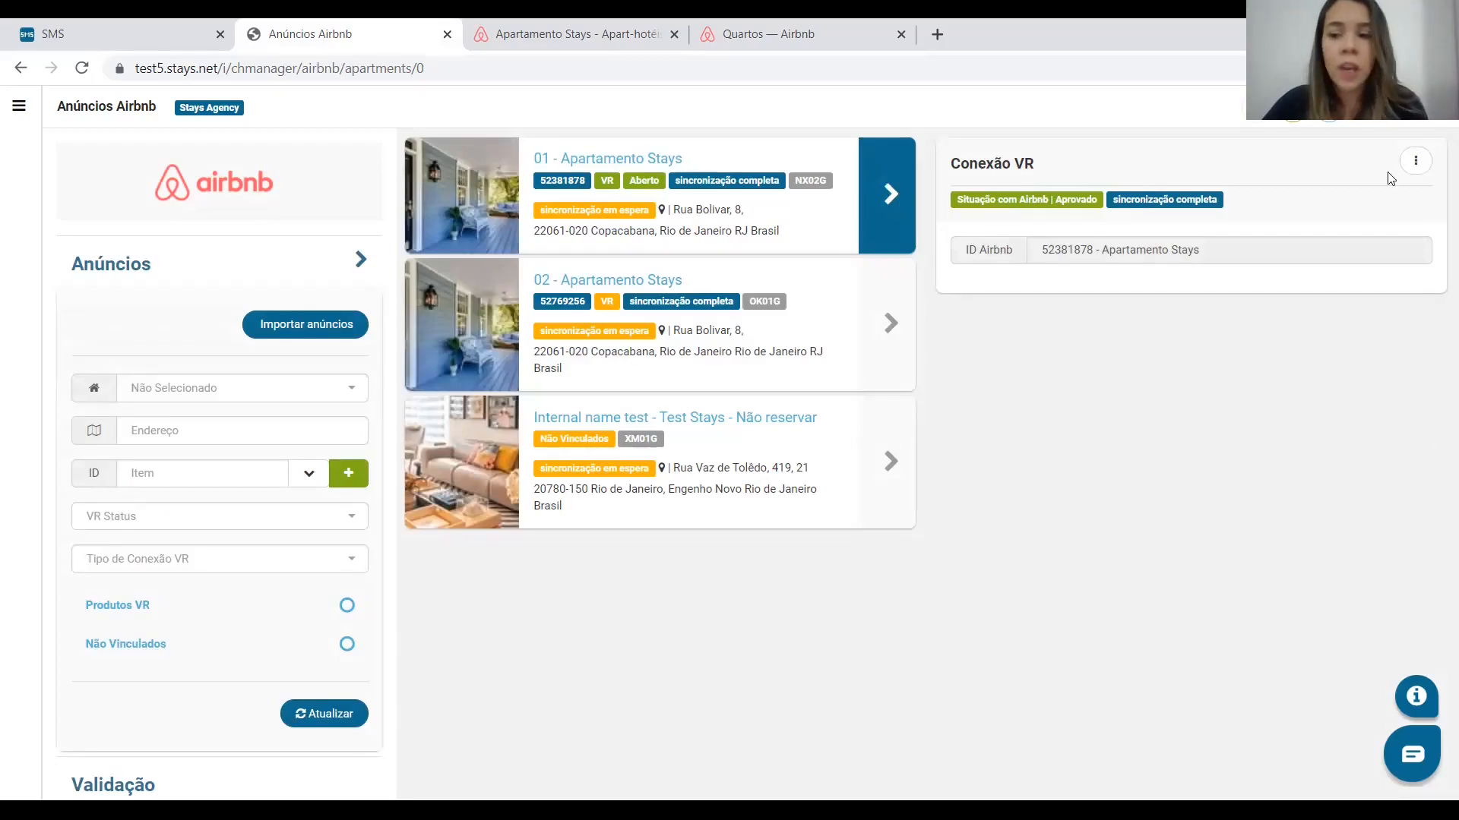
left_click(1414, 164)
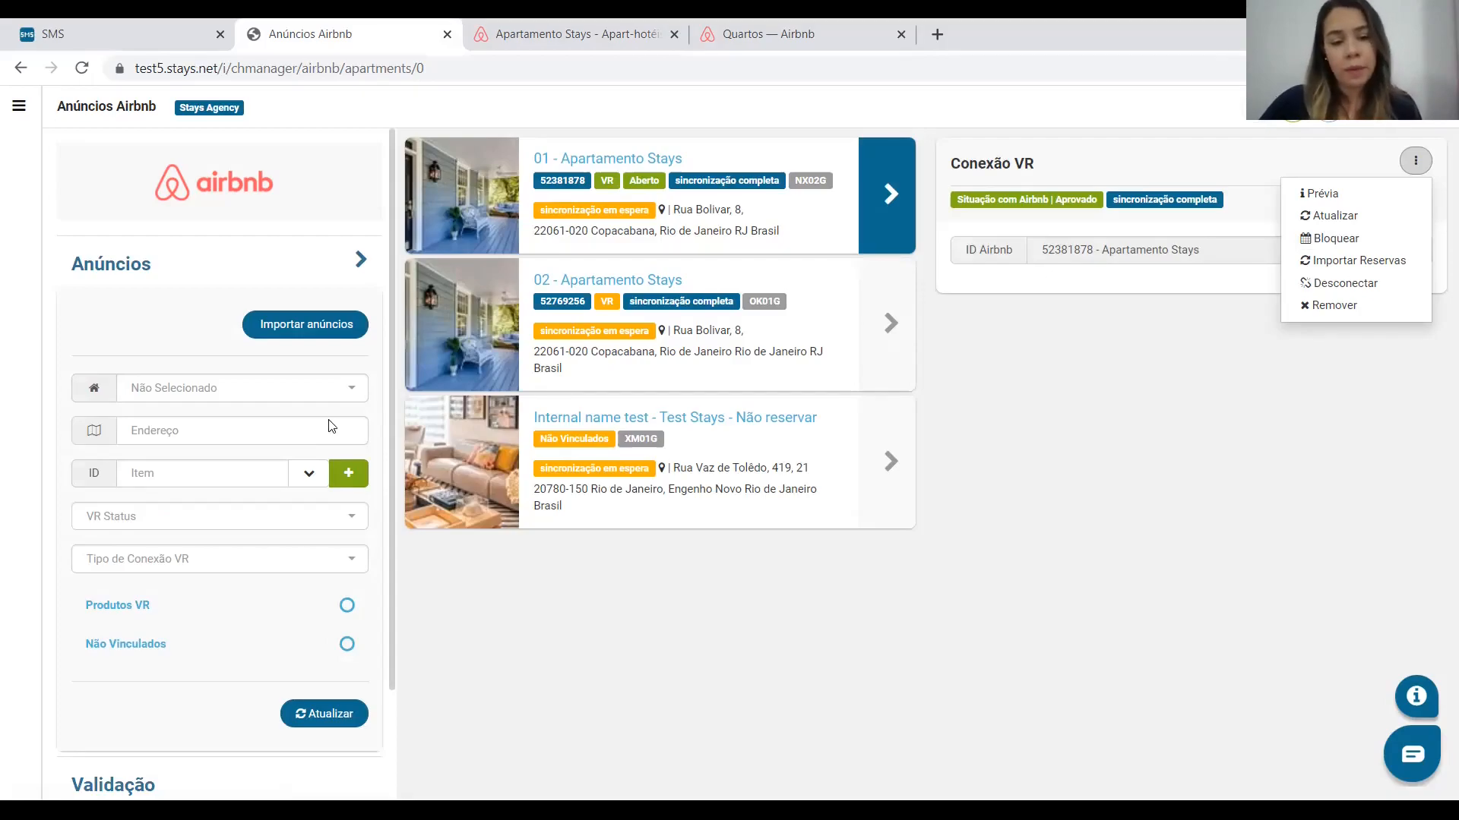
Step: Review the connected accounts under Gerenciar Contas in the Airbnb channel, and return to the channel's listings
scroll(330, 421, "down", 2)
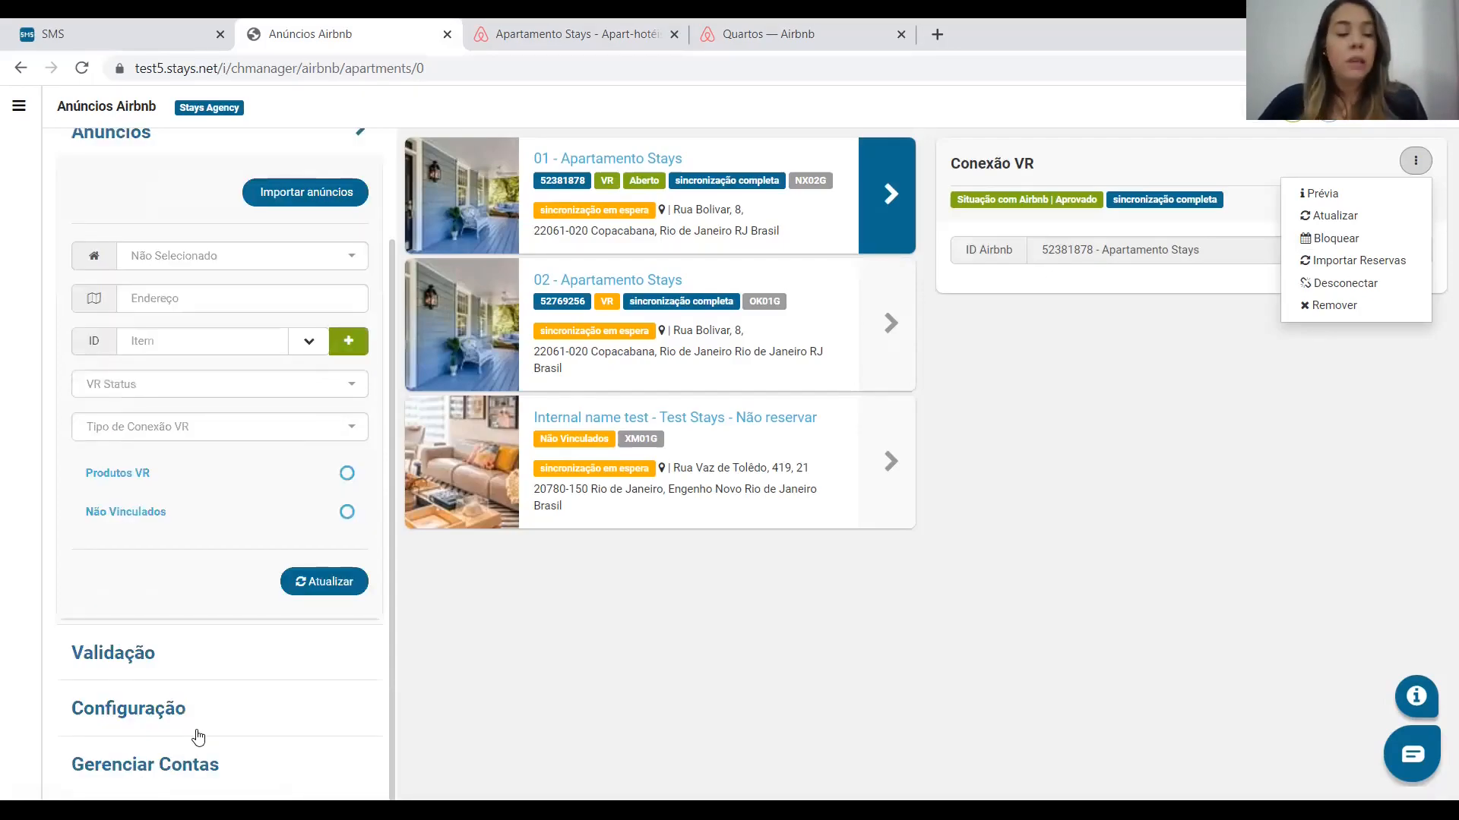
left_click(174, 771)
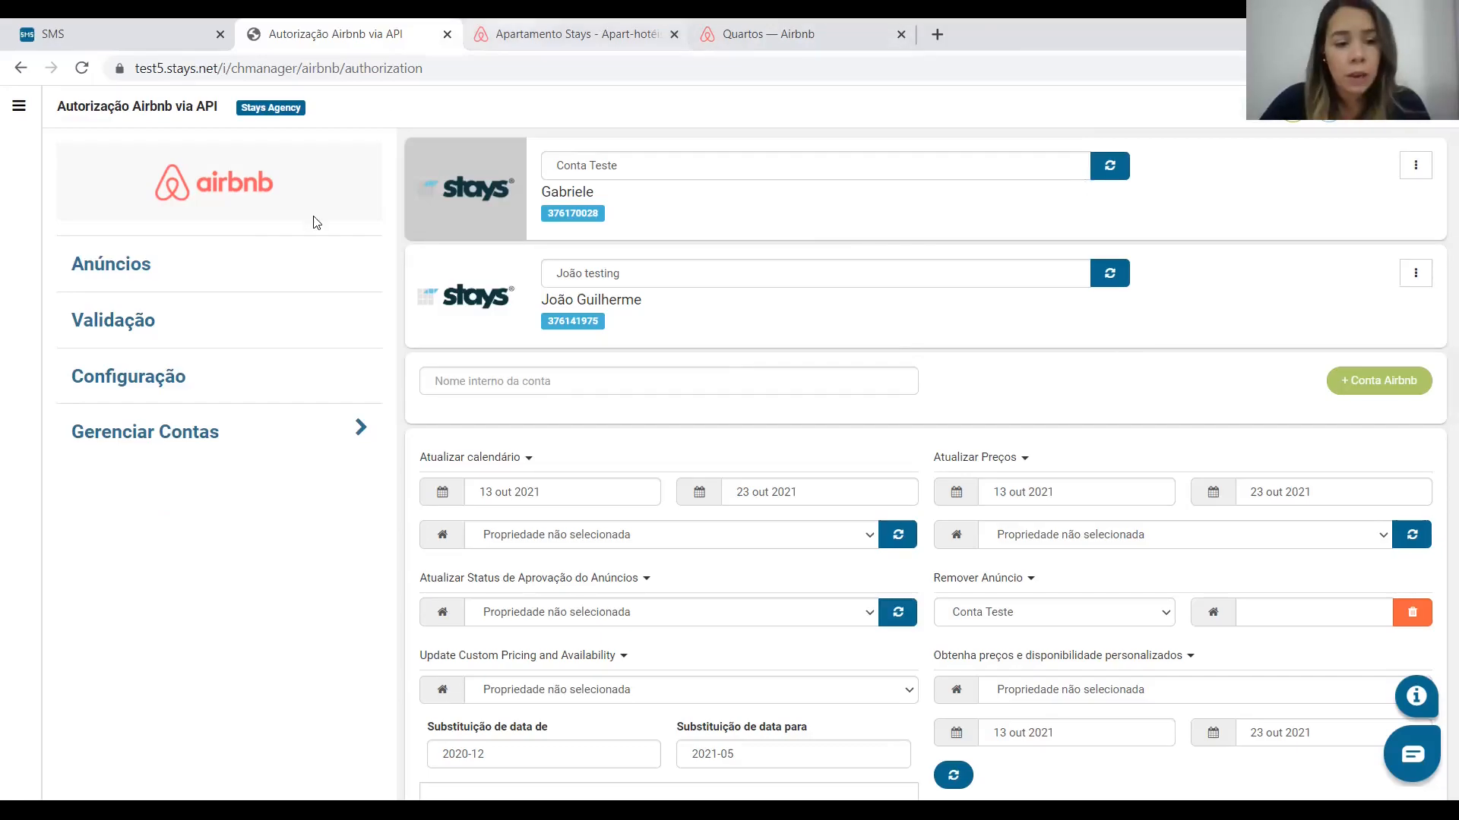
left_click(168, 268)
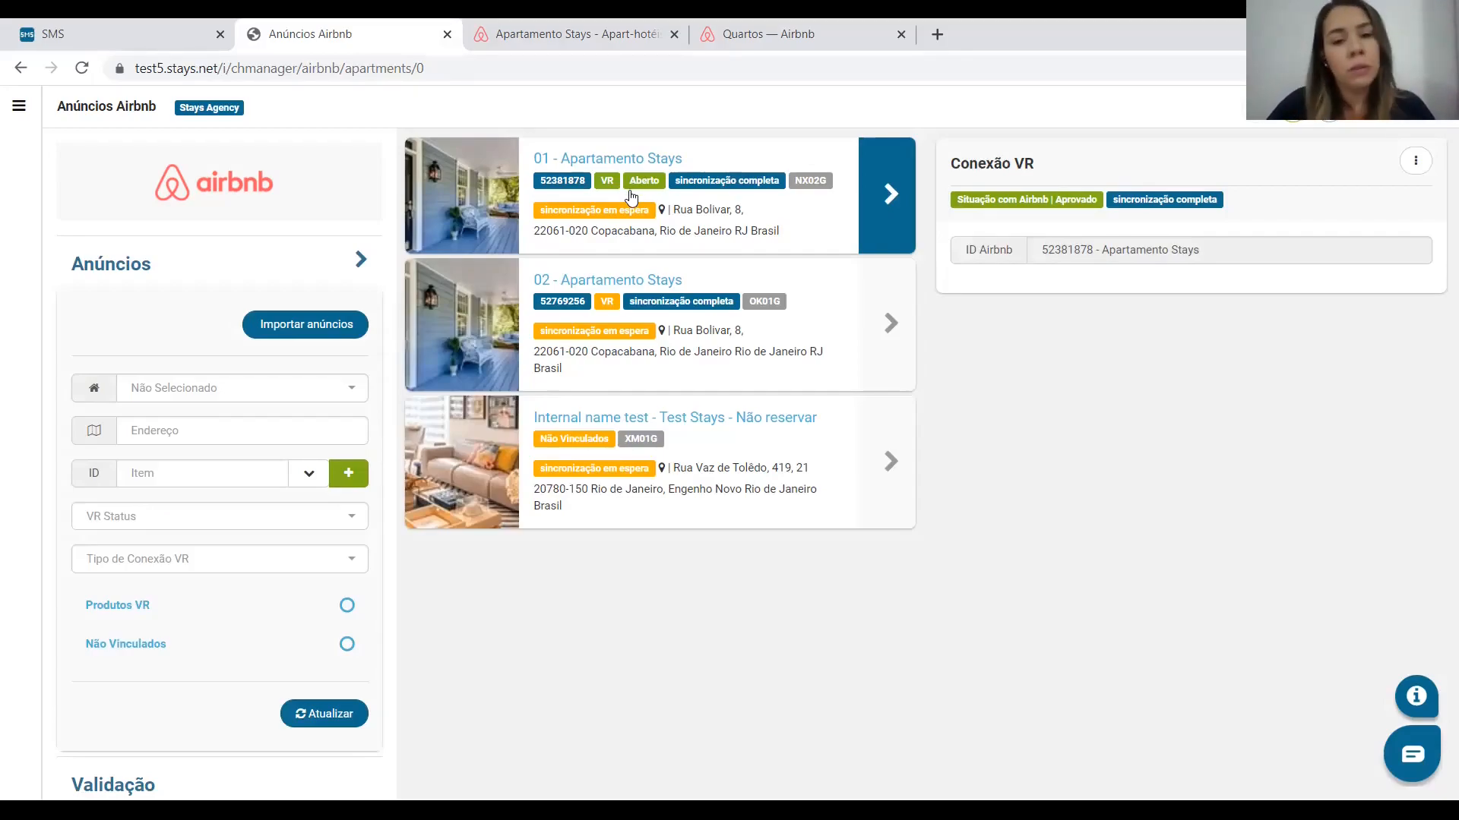
Step: Compare the listings' synchronization status on Airbnb with units 01 and 02 in Stays, and review unit 01's connection actions
left_click(809, 29)
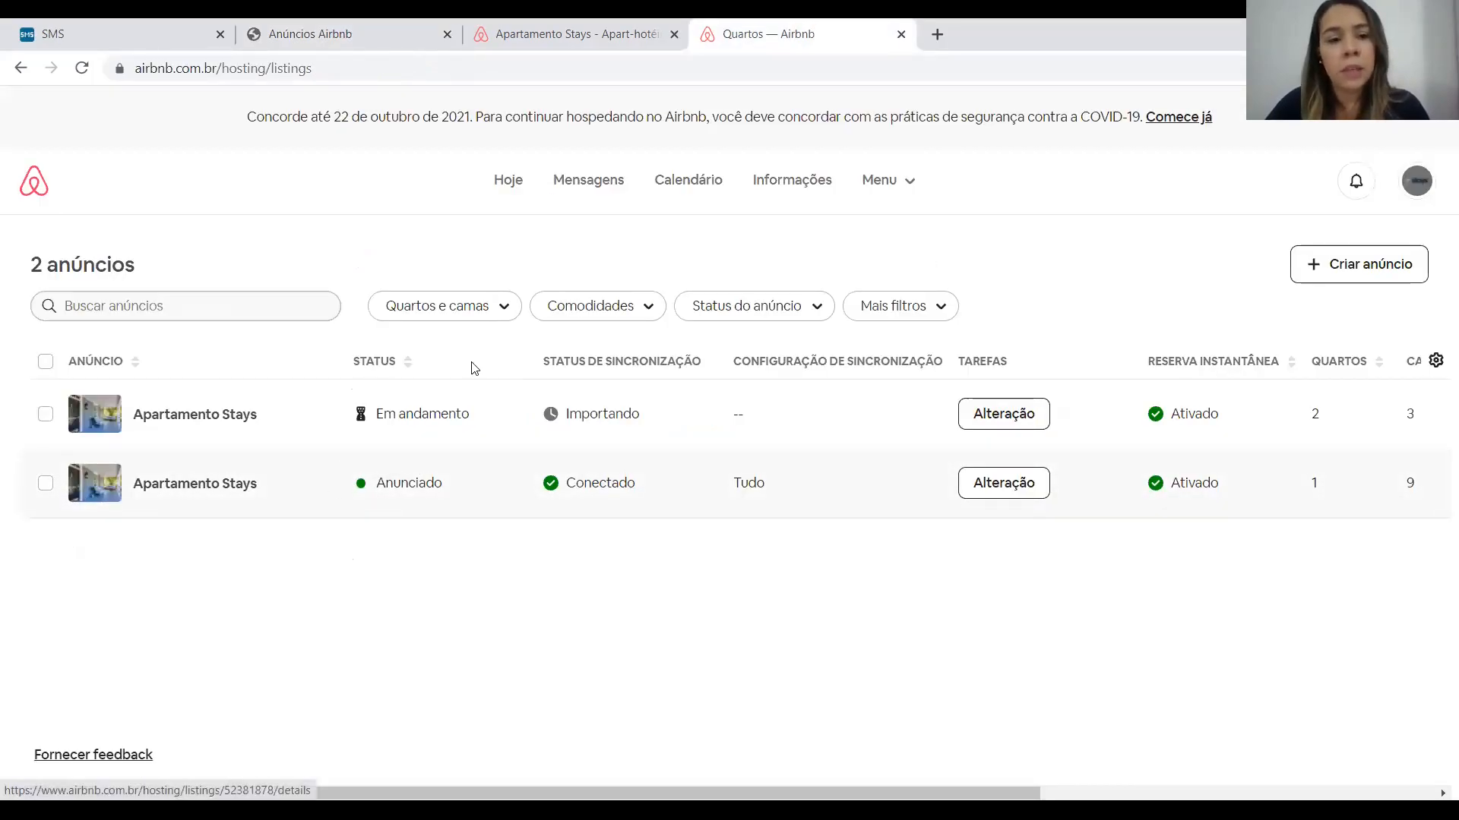
left_click(353, 31)
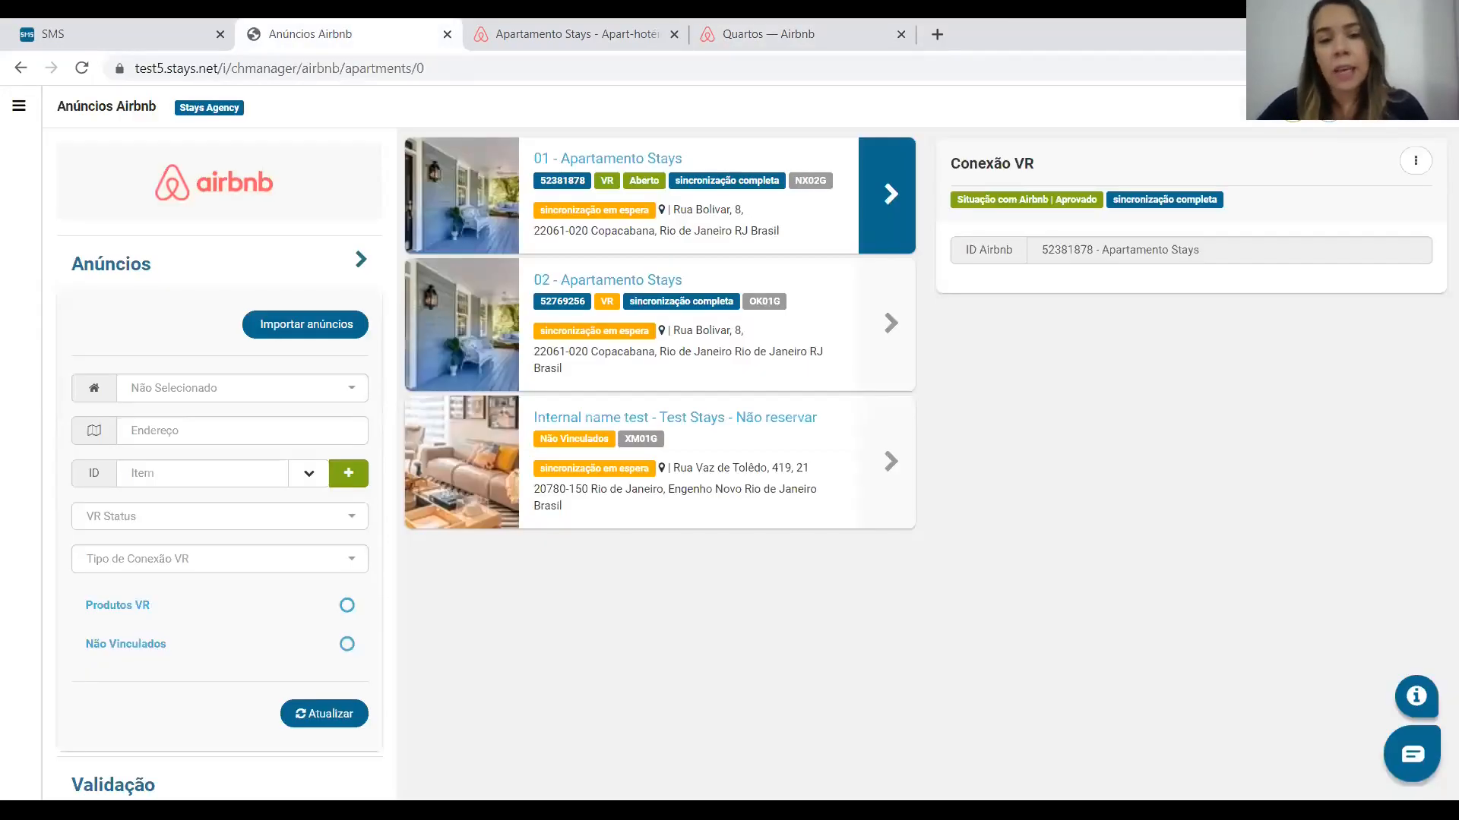
left_click(1415, 161)
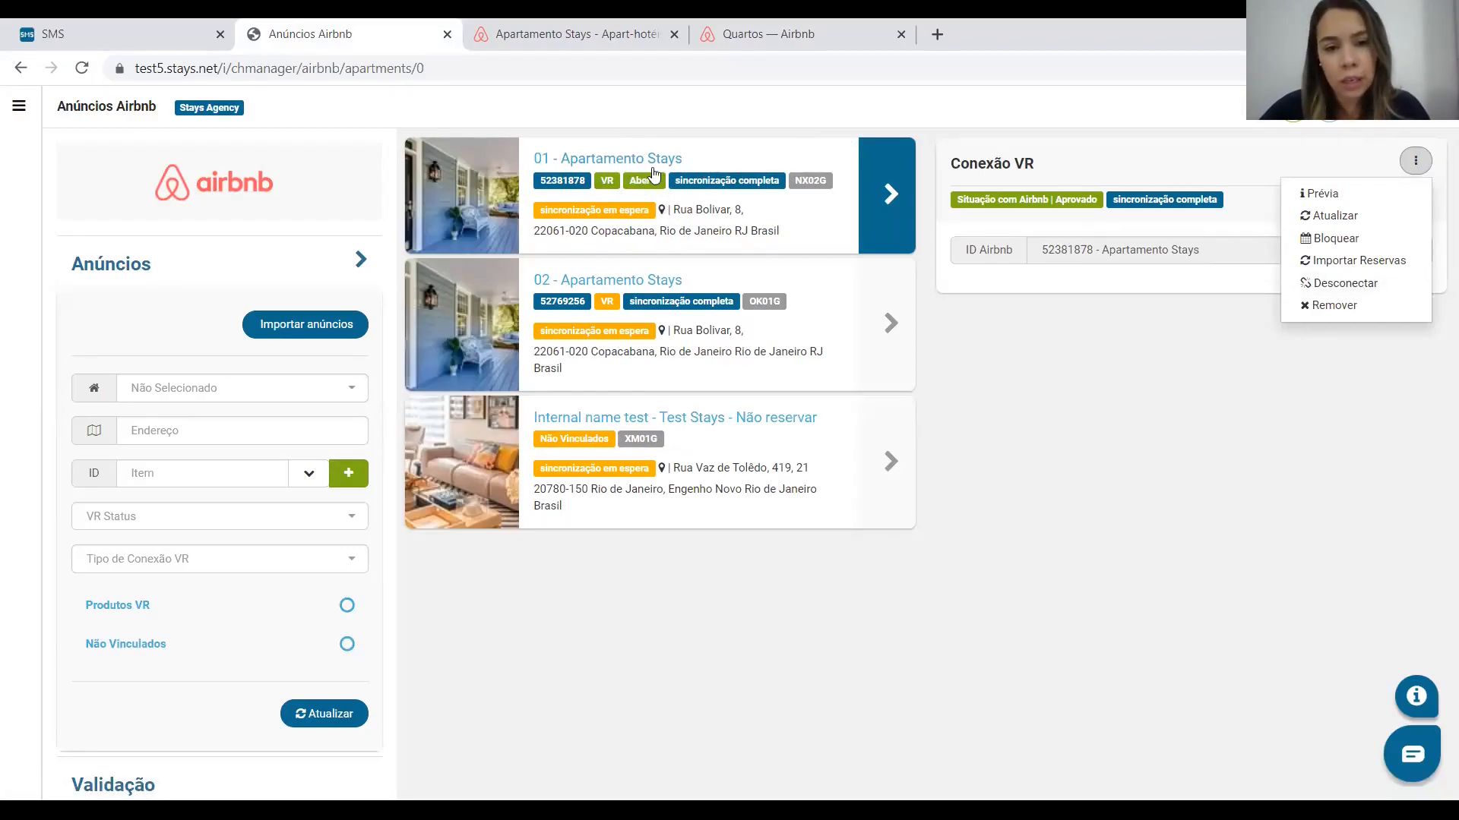
left_click(749, 24)
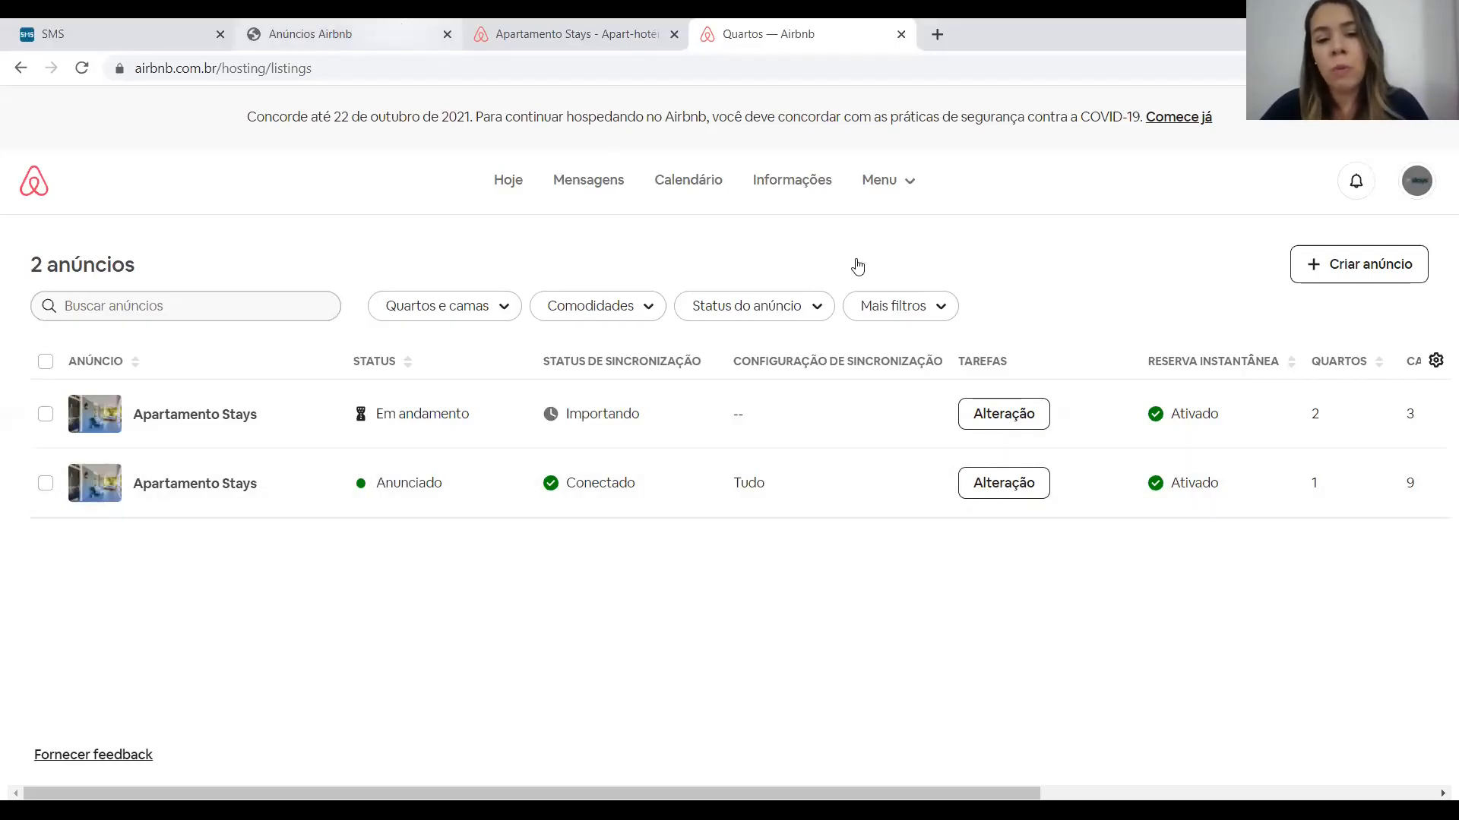
left_click(381, 35)
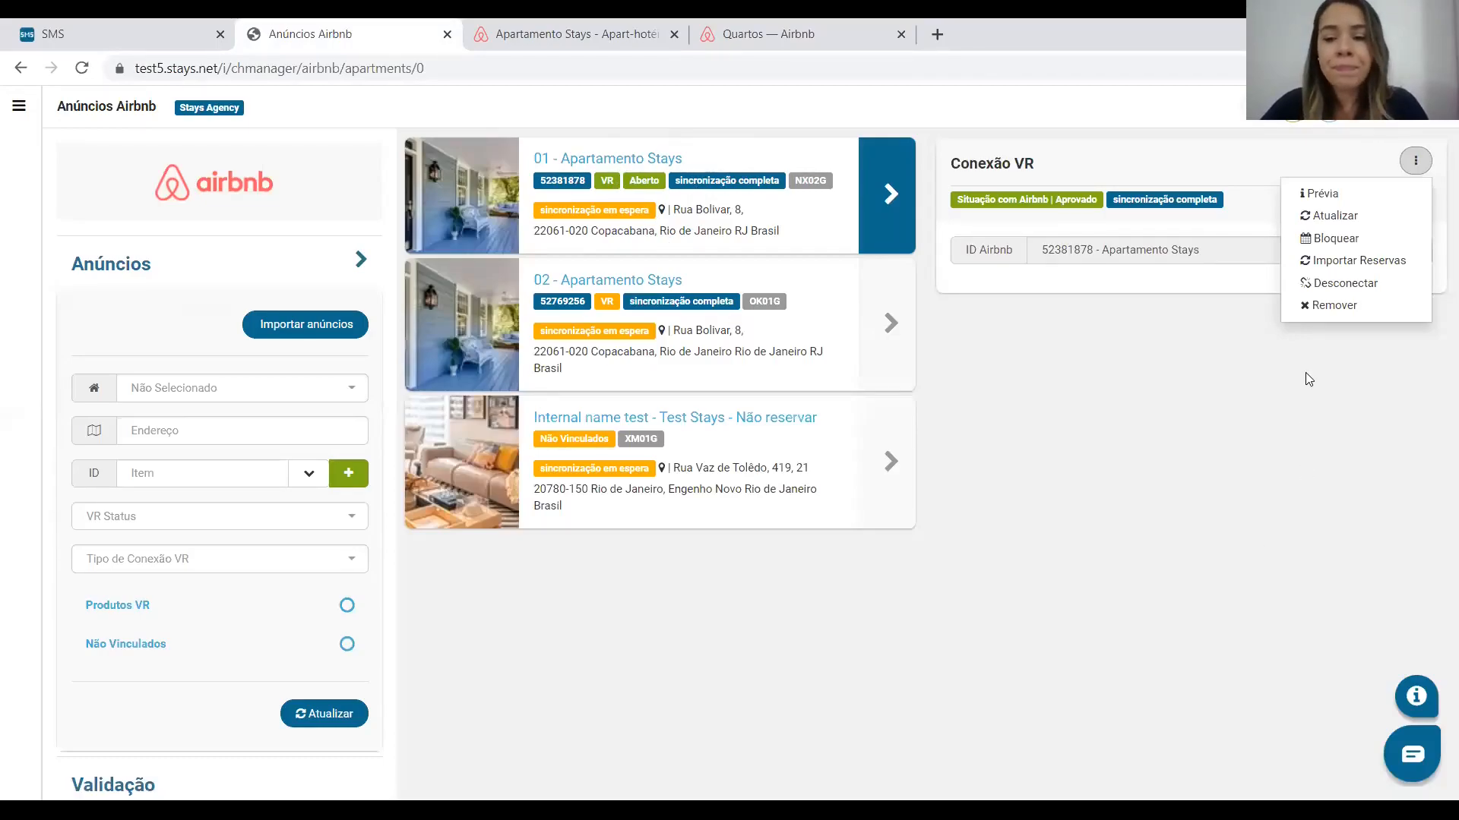
left_click(1294, 389)
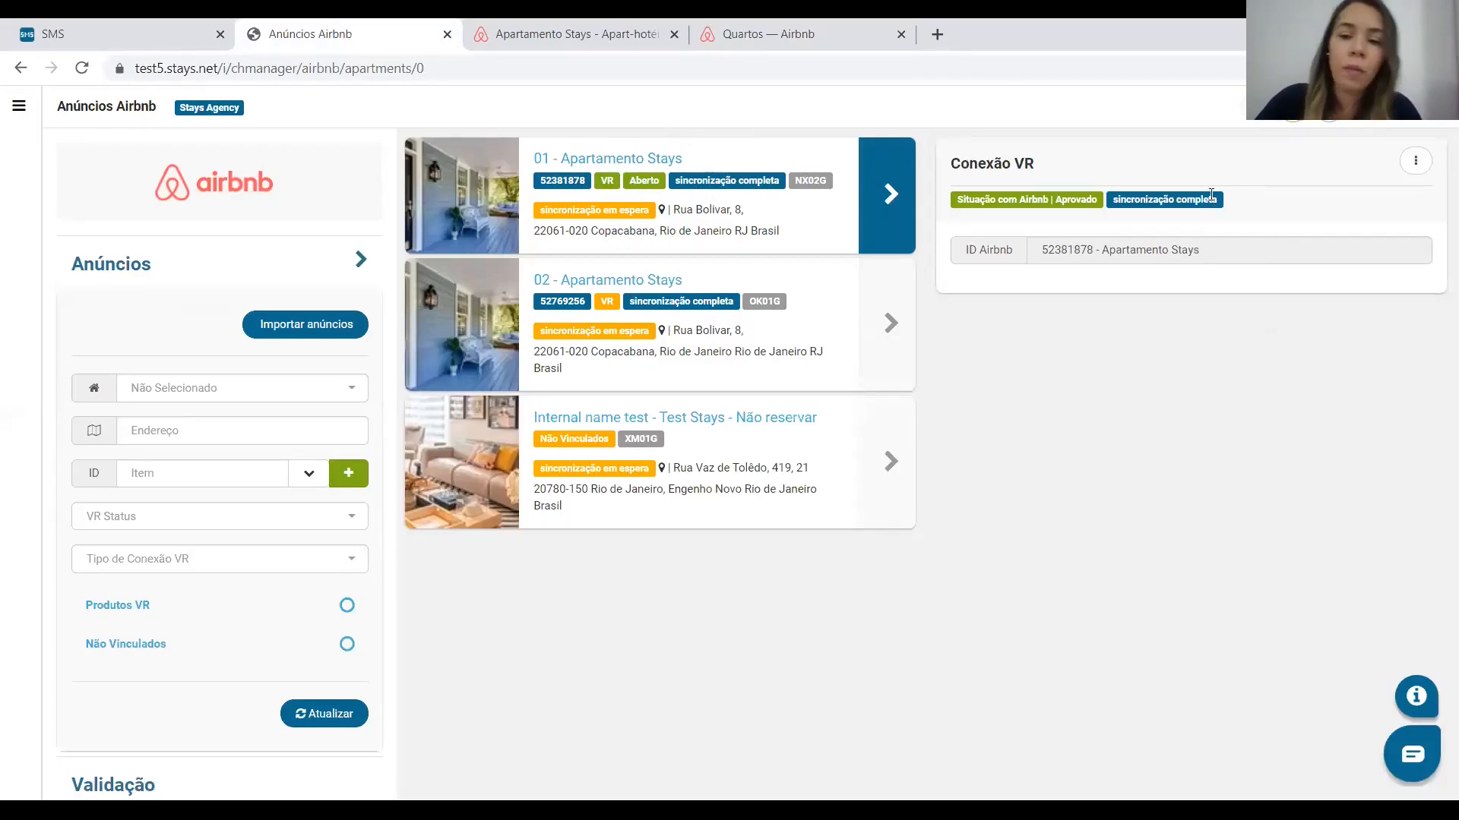
double_click(1432, 161)
left_click(1416, 175)
left_click(1292, 182)
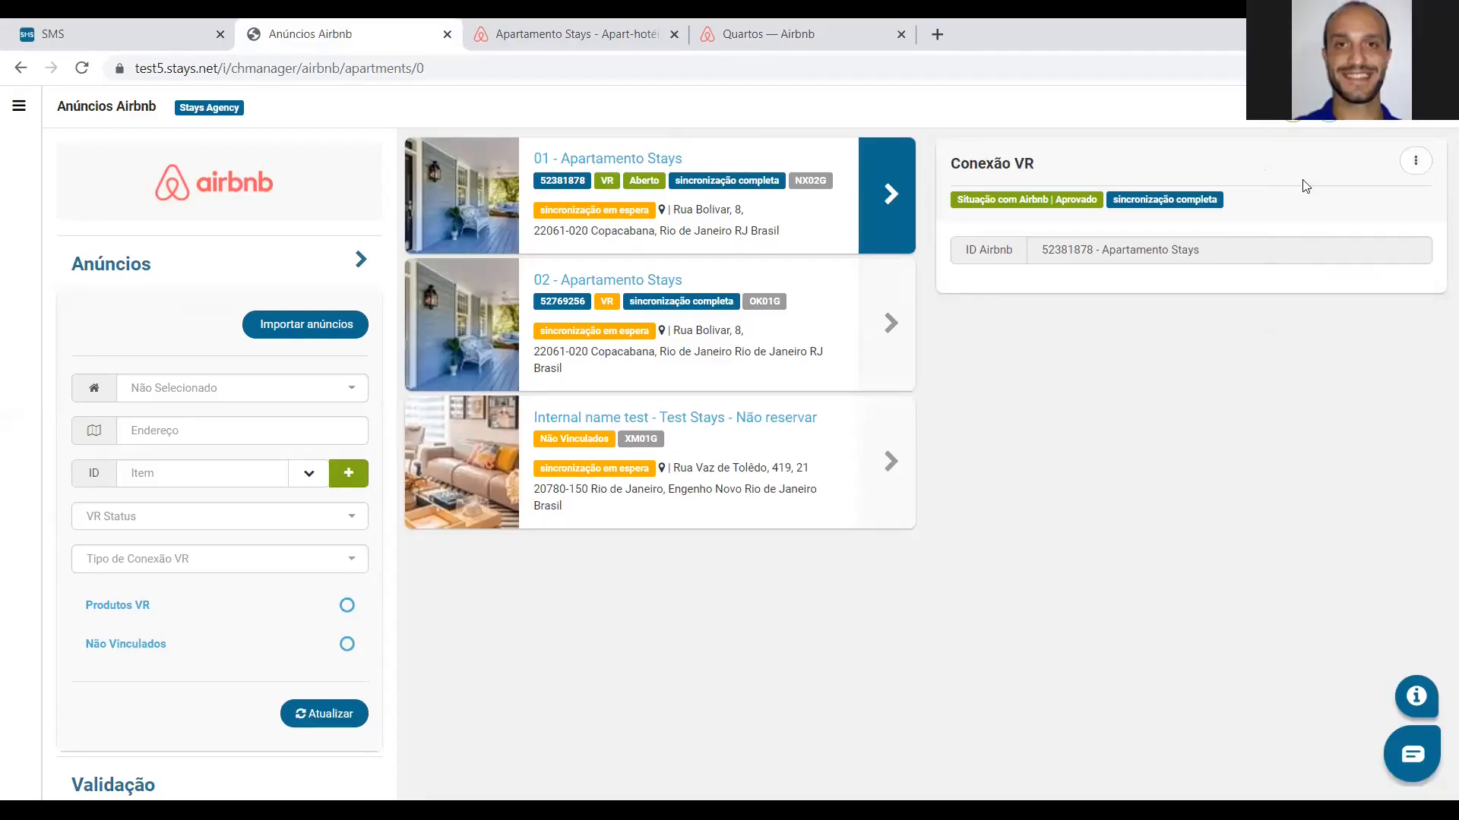
Step: Update unit 01's property on Airbnb with only Atualizar Preços selected
left_click(1417, 162)
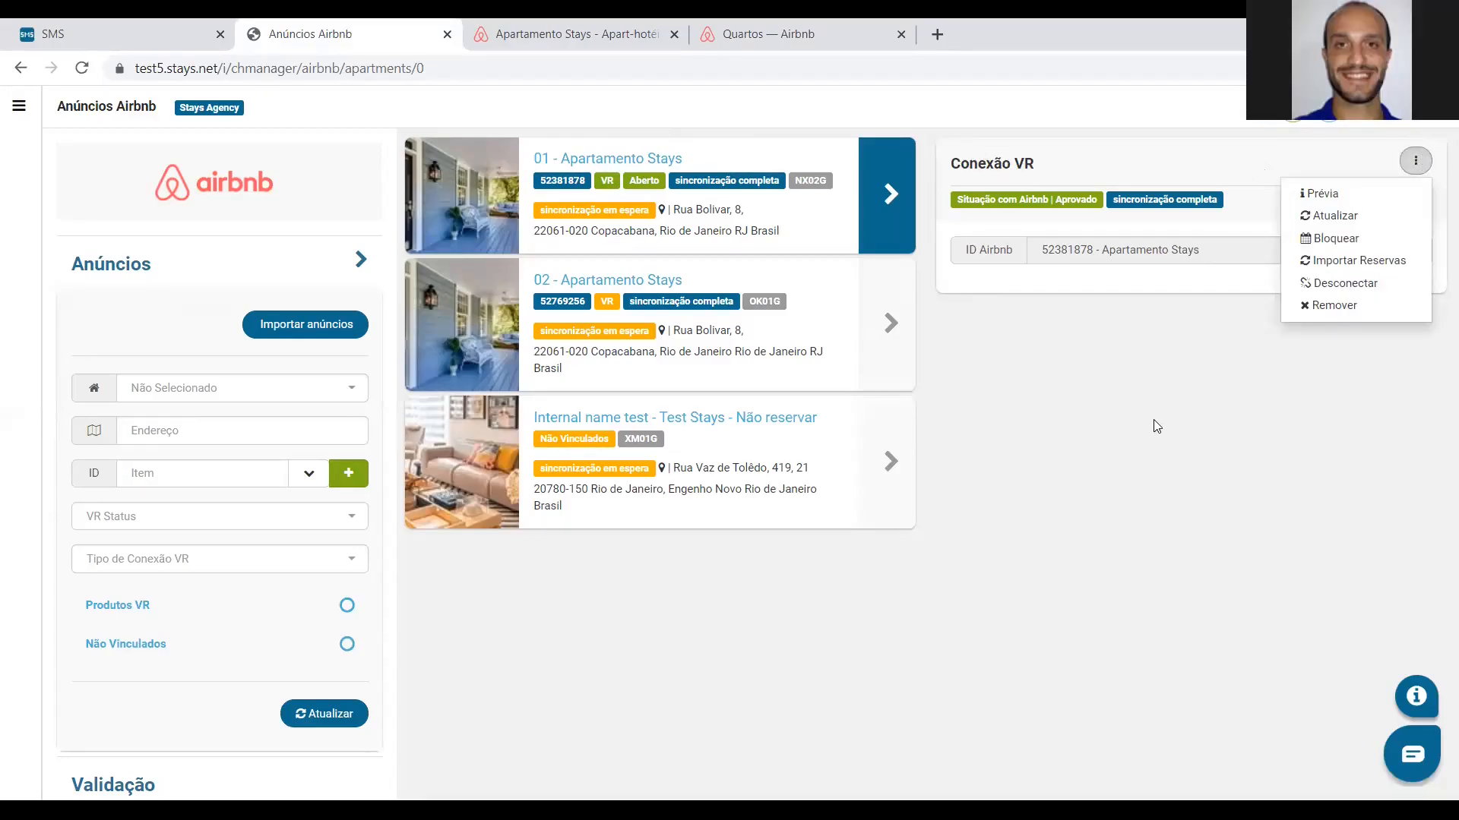
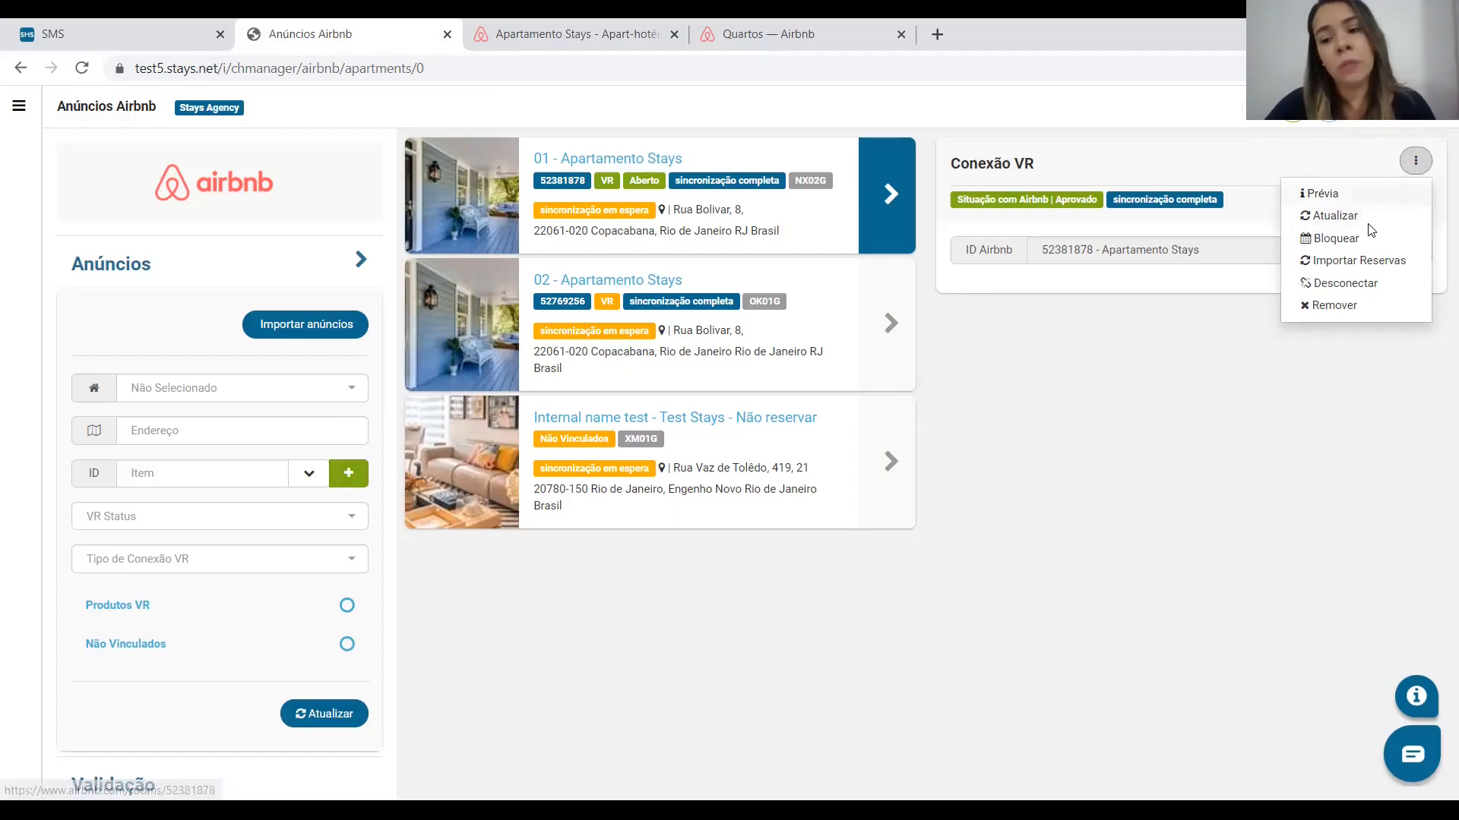
left_click(1367, 223)
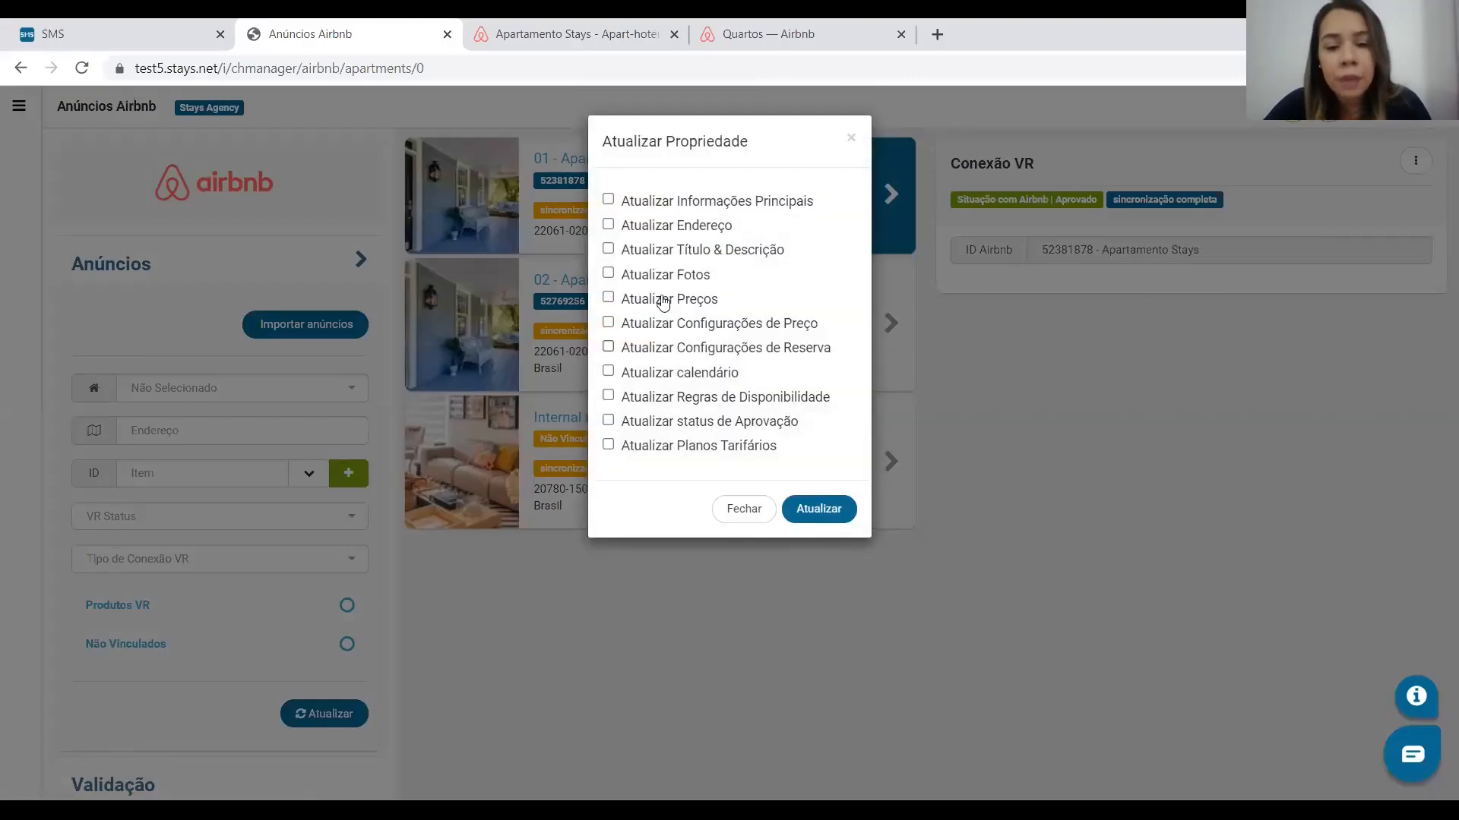
left_click(651, 301)
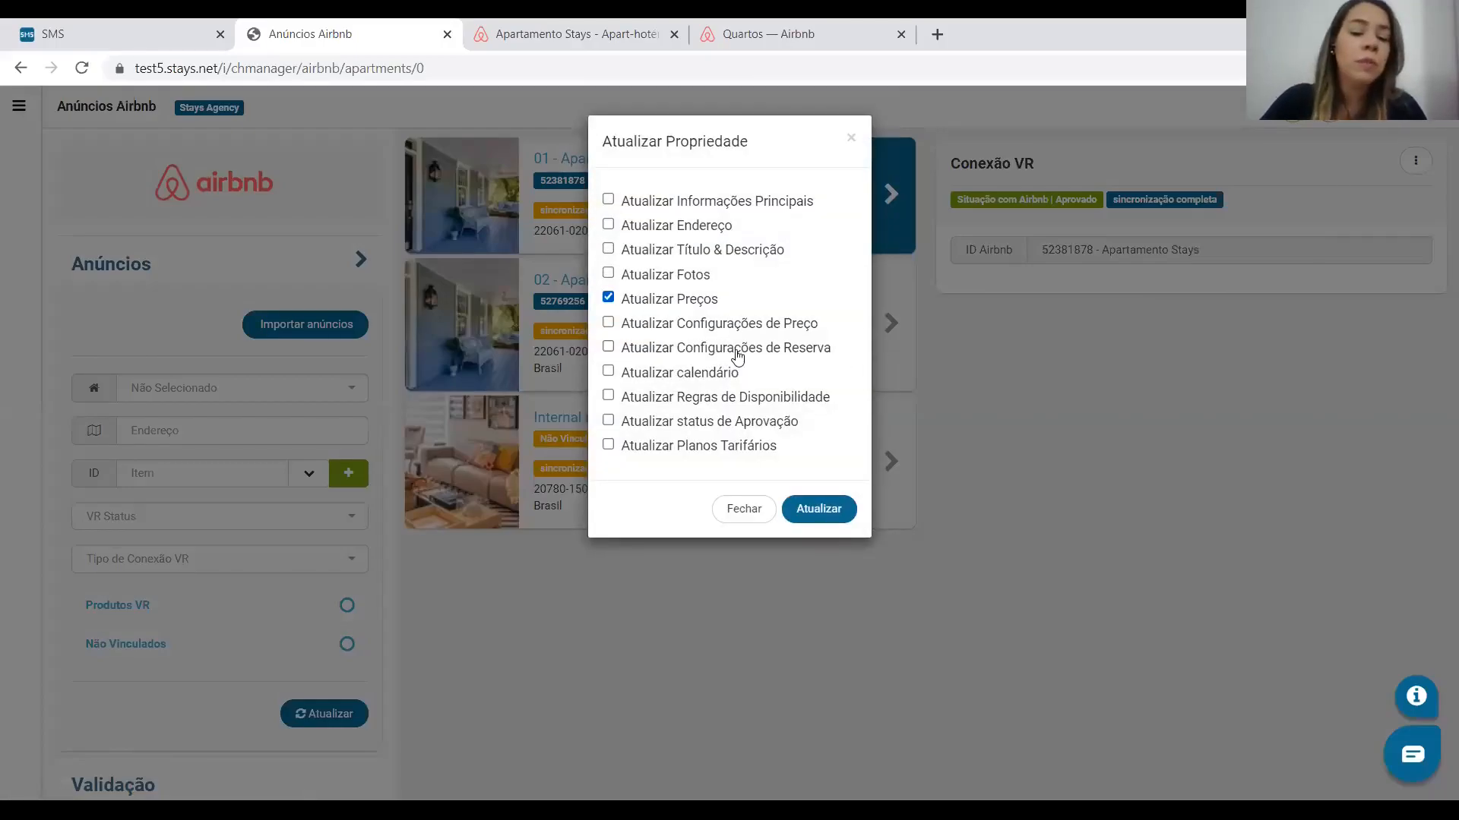
left_click(819, 502)
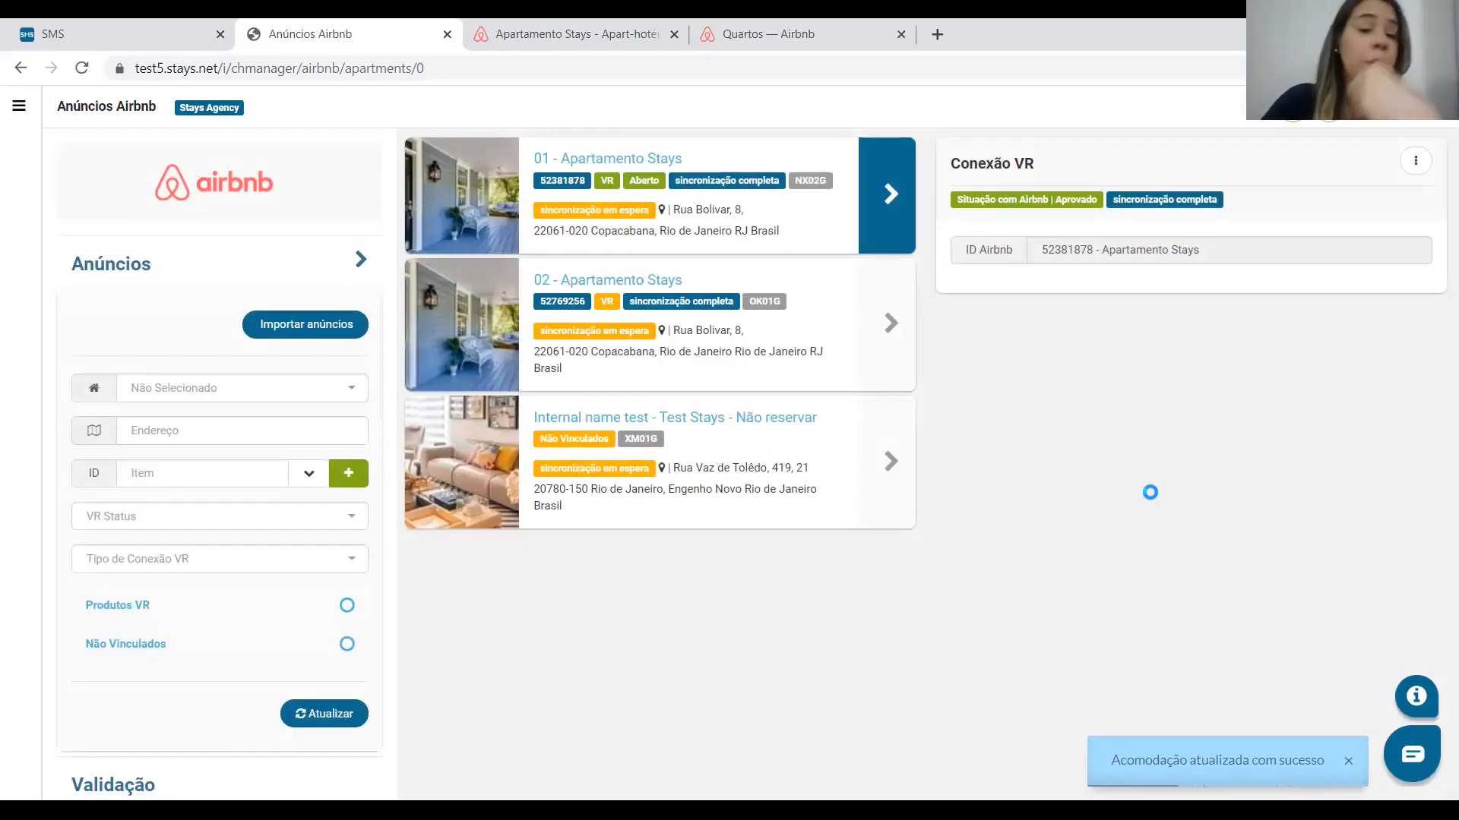
Step: Open the Calendários overview of the accommodations and expand unit 01 to show its prices, restrictions and Condição (%) row
left_click(1416, 163)
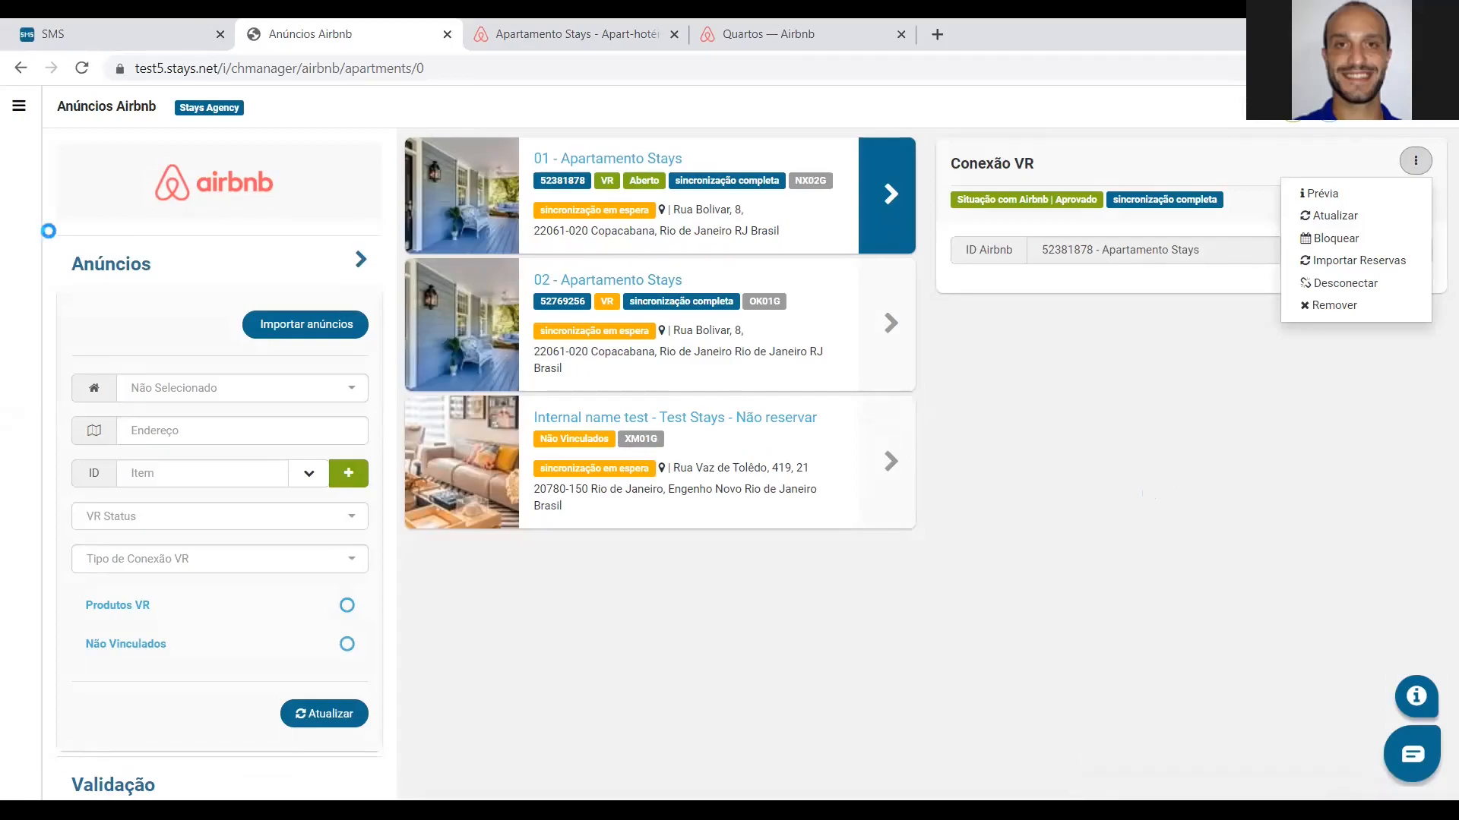
left_click(50, 232)
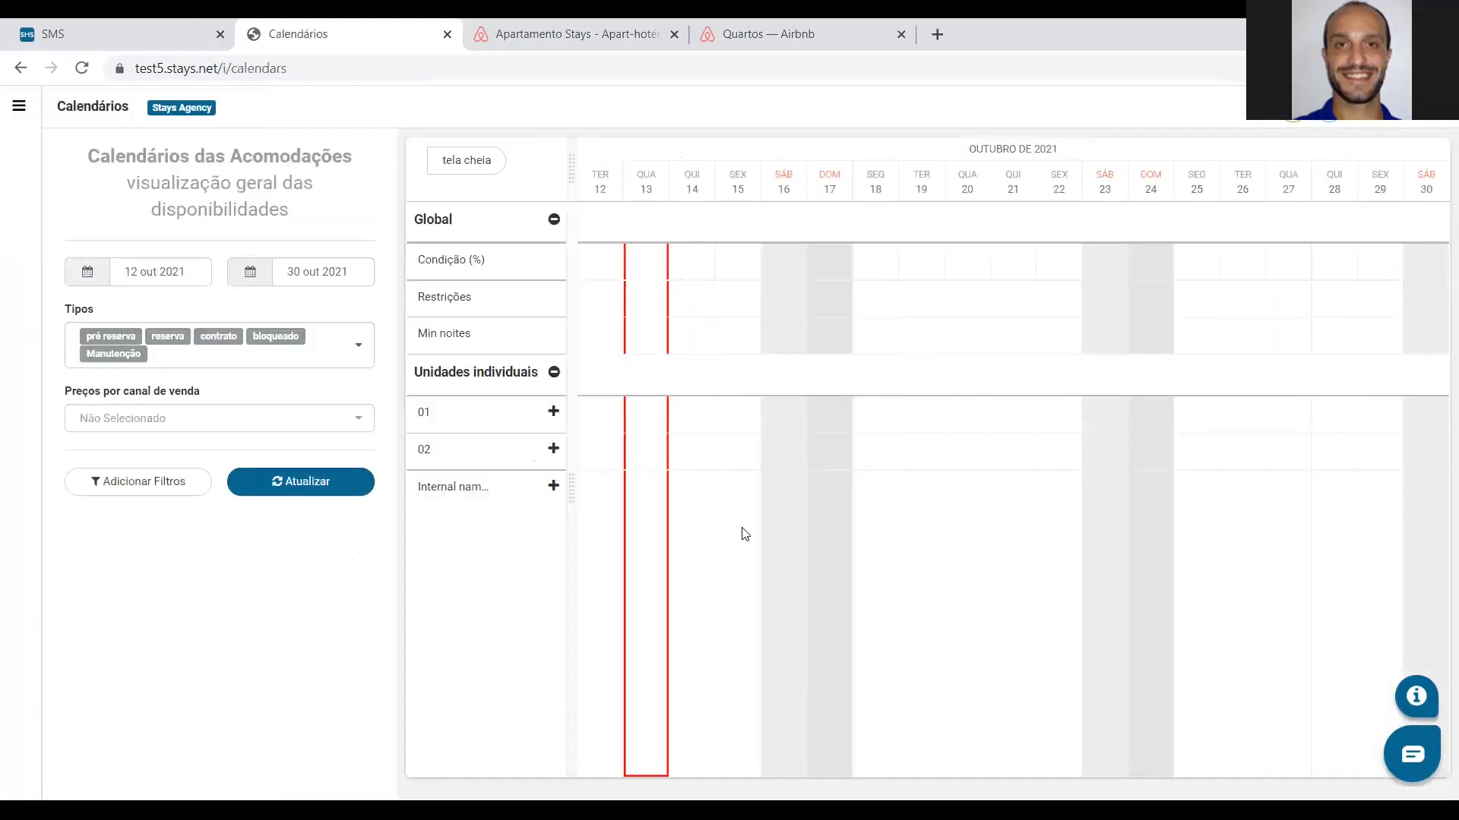
left_click(553, 415)
left_click(553, 455)
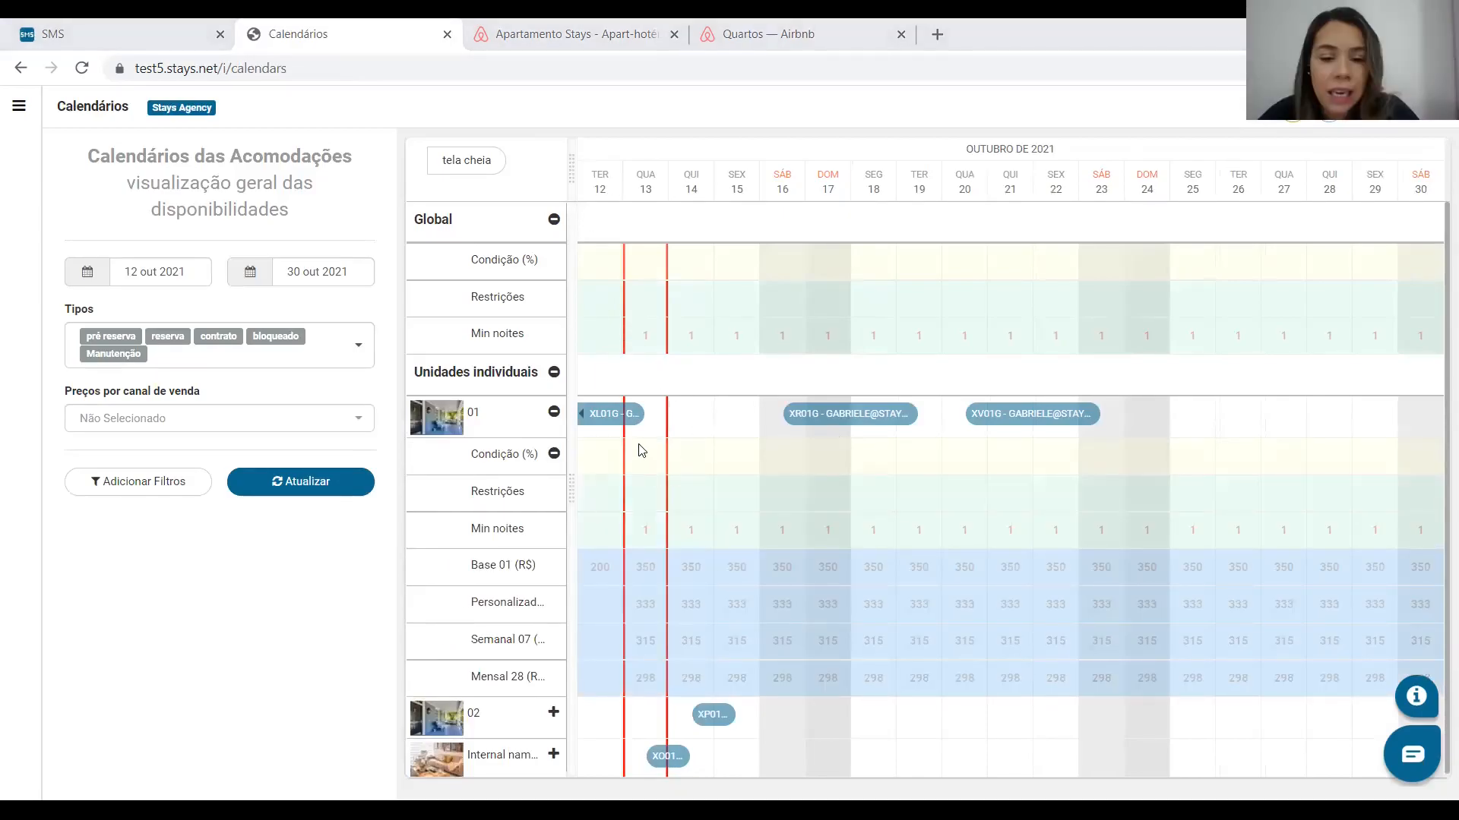
Step: Examine the Promoção and Taxa de Fim de Semana options for unit 01 from 13 to 15 out 2021, without applying either
left_click_drag(640, 456, 774, 462)
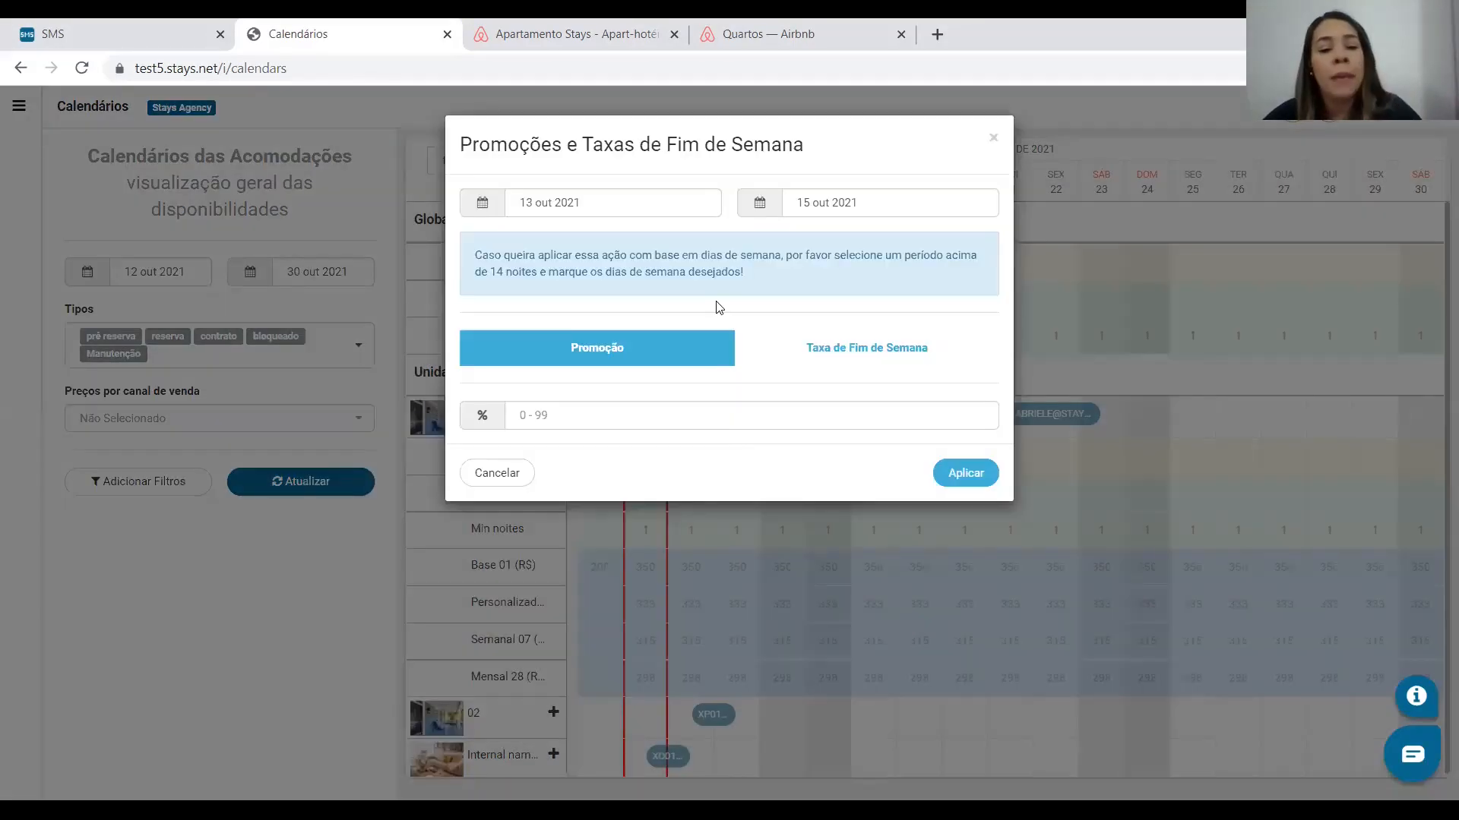
left_click(956, 349)
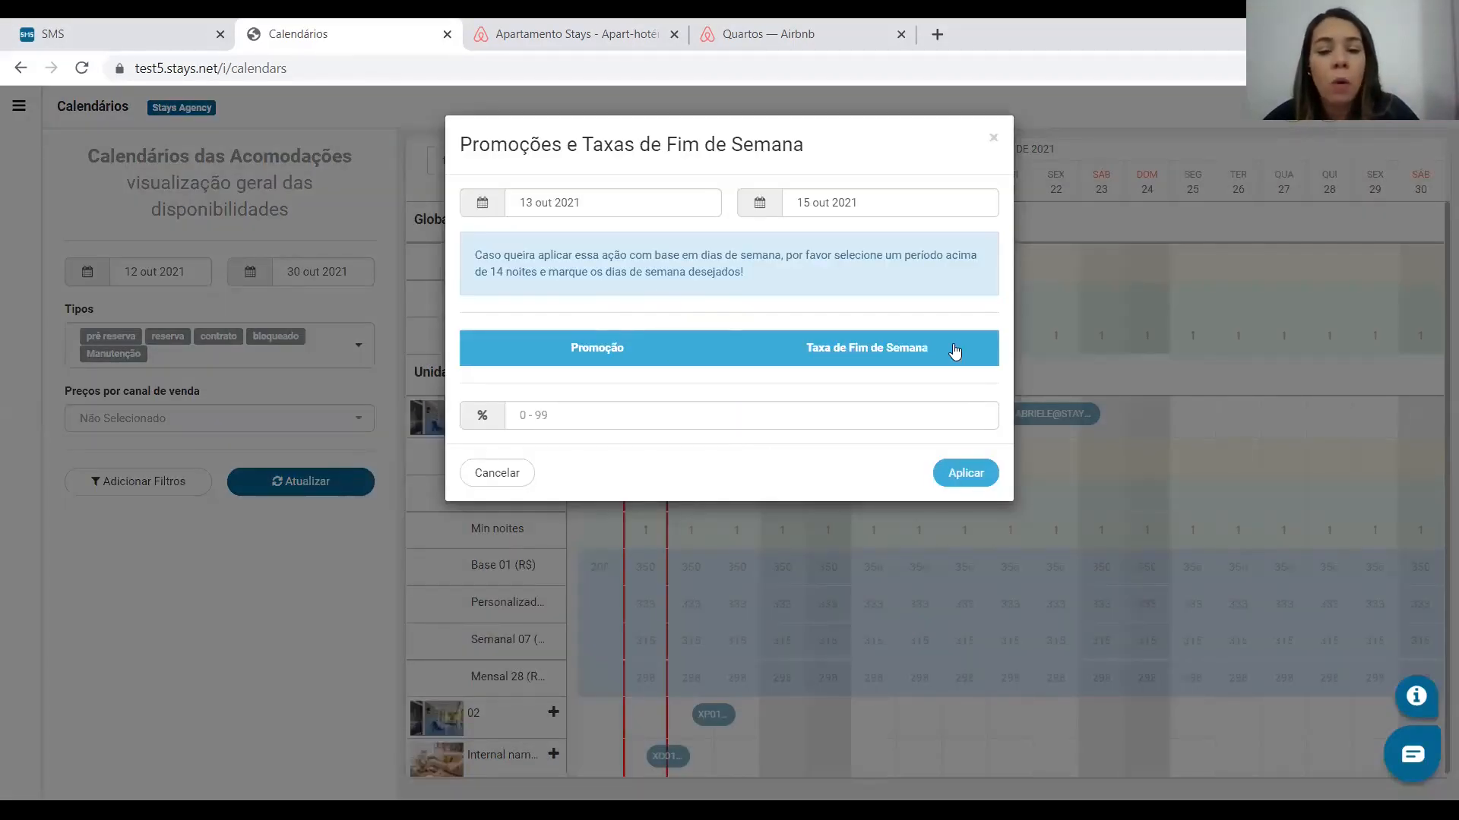
left_click(675, 353)
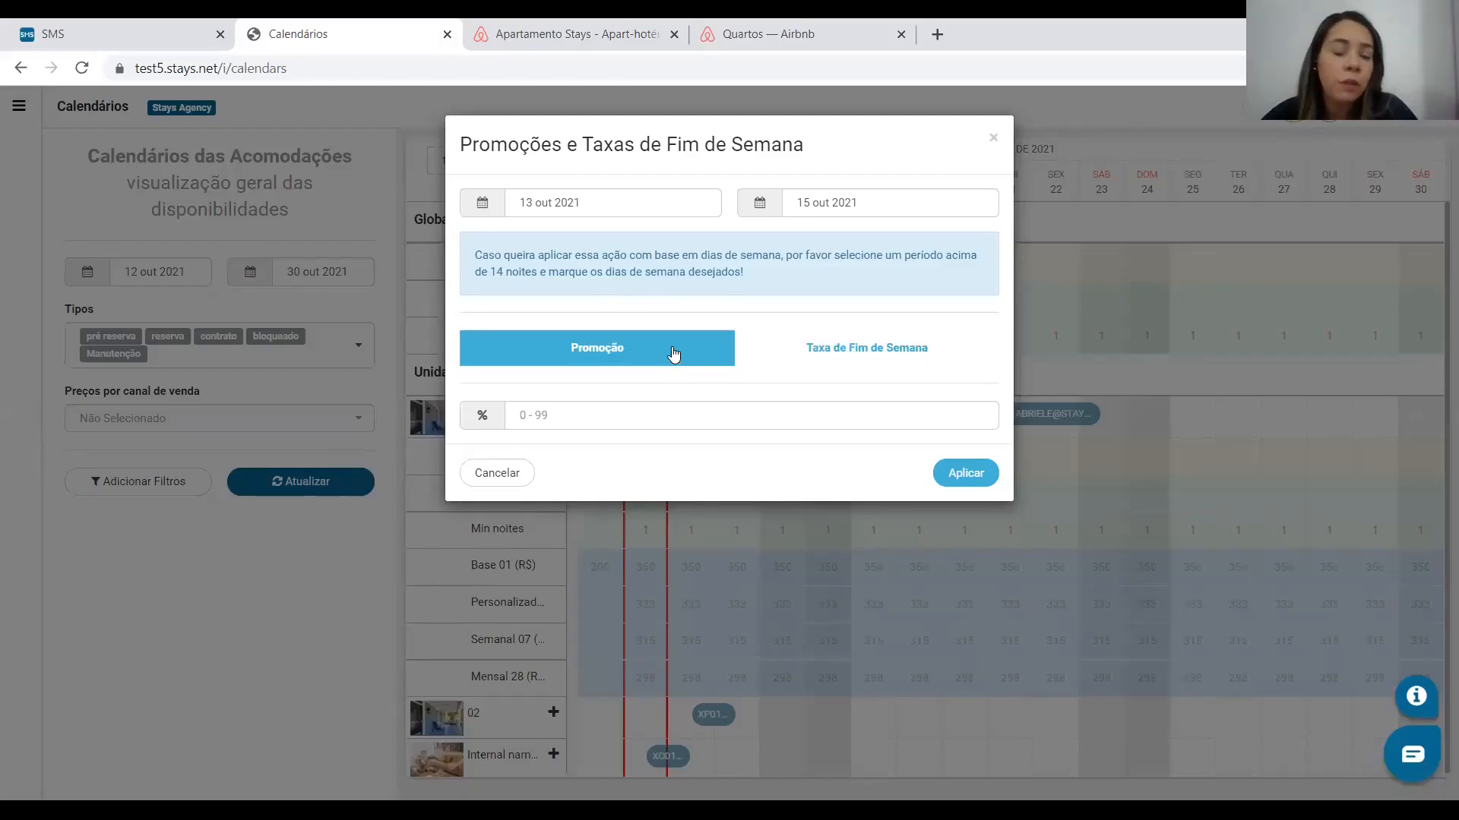
left_click(897, 354)
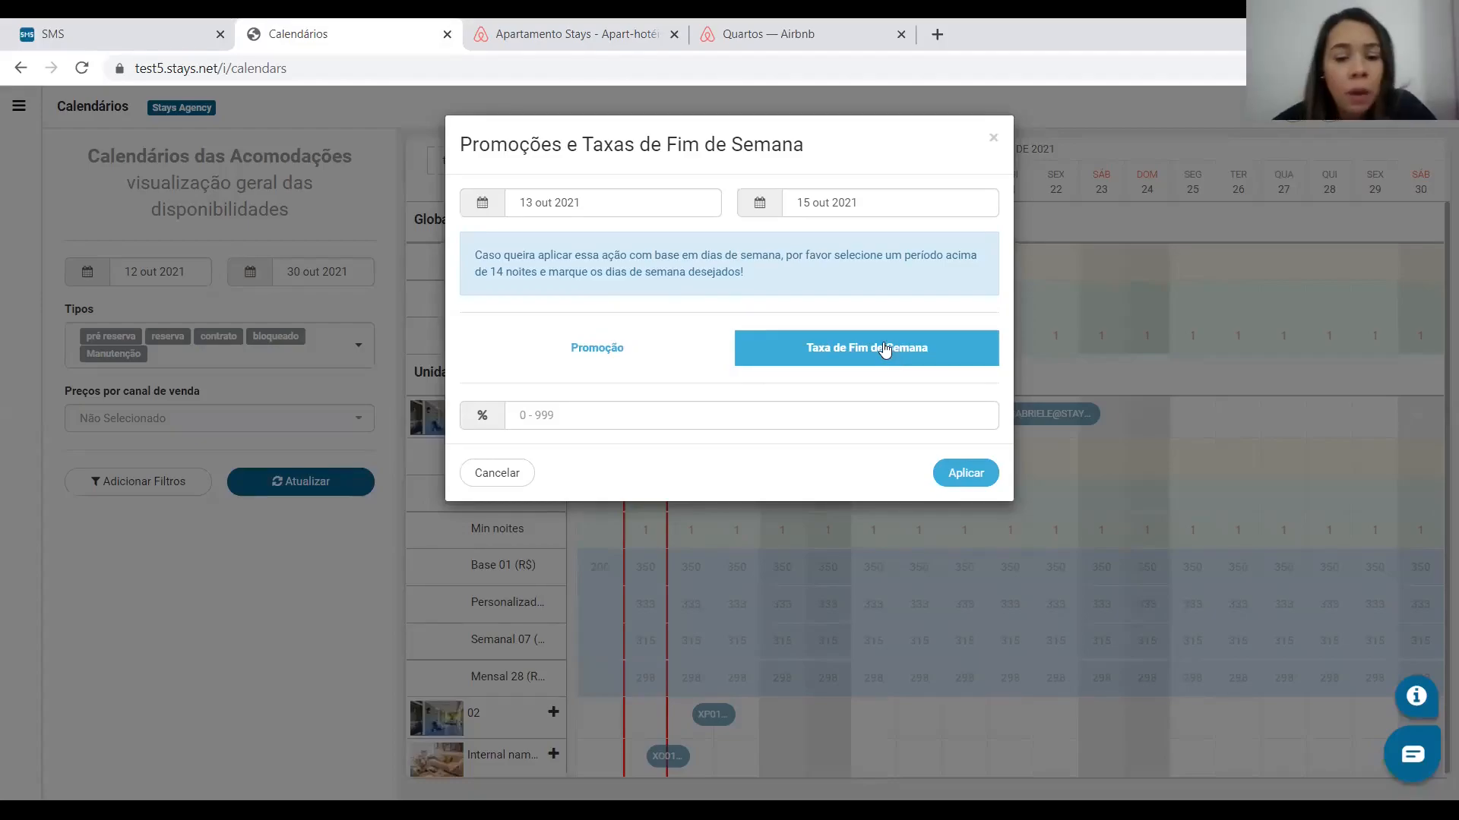
left_click(598, 354)
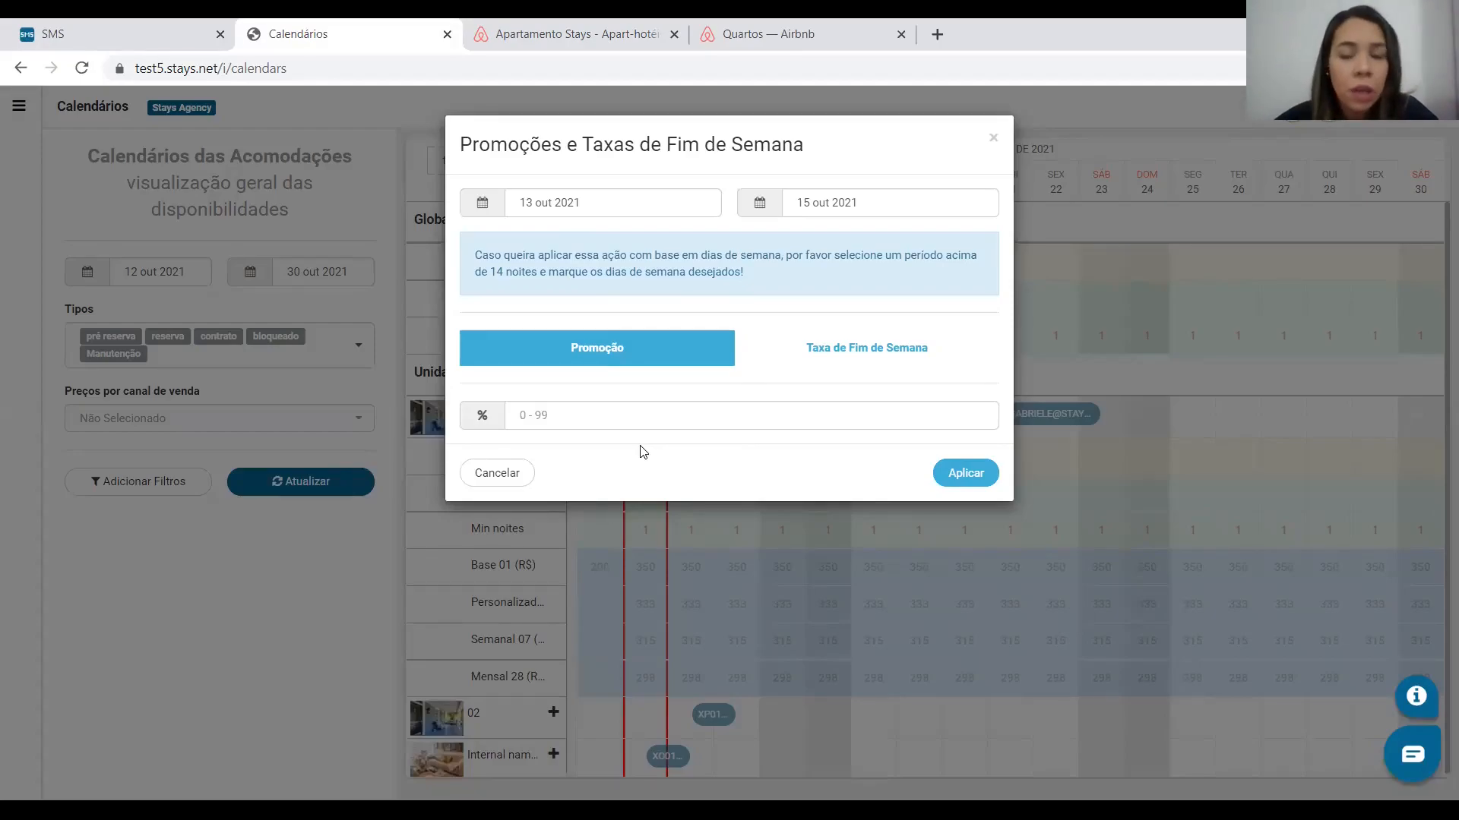
left_click(503, 472)
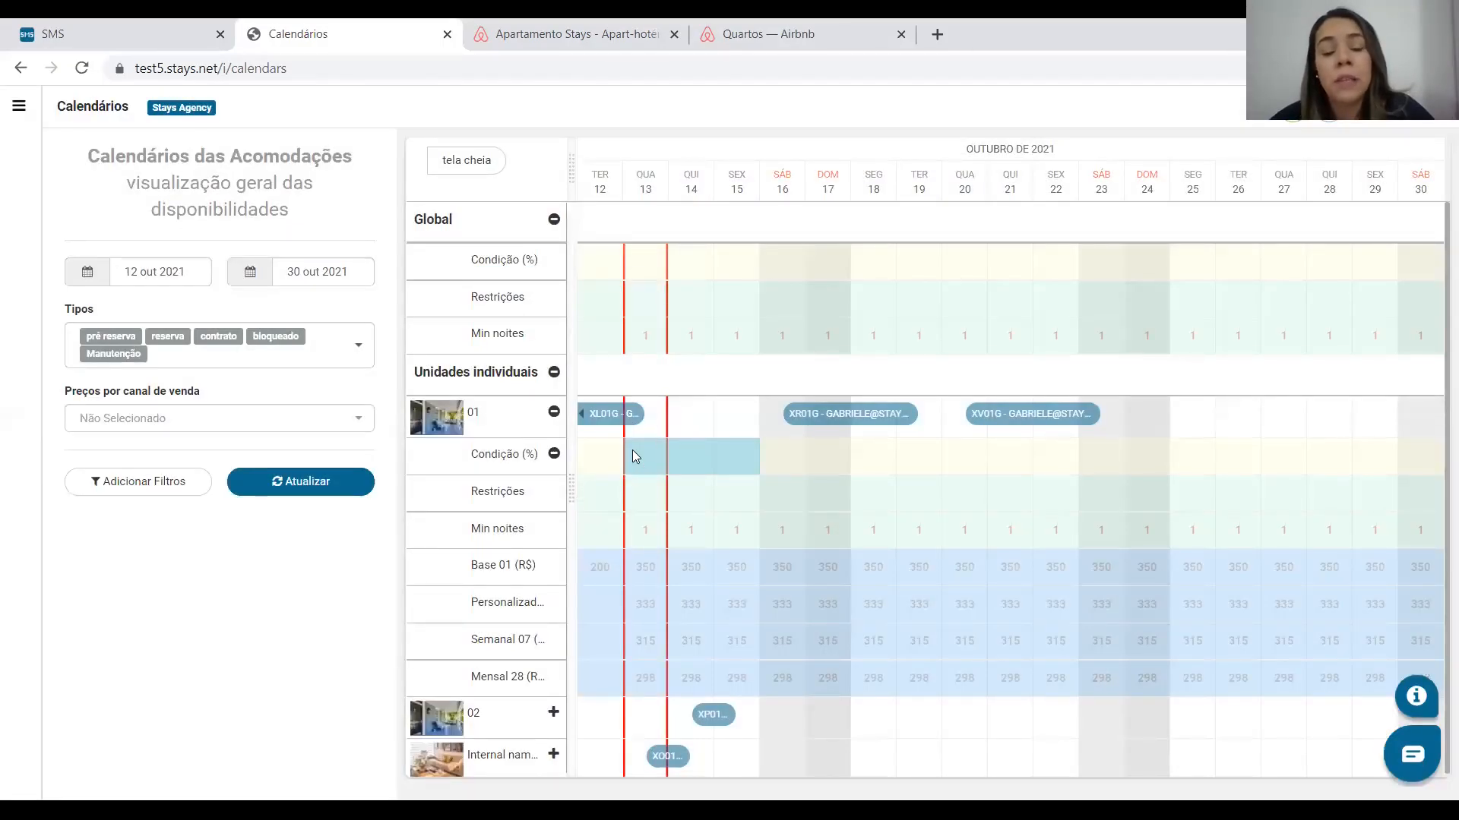
left_click_drag(632, 454, 743, 426)
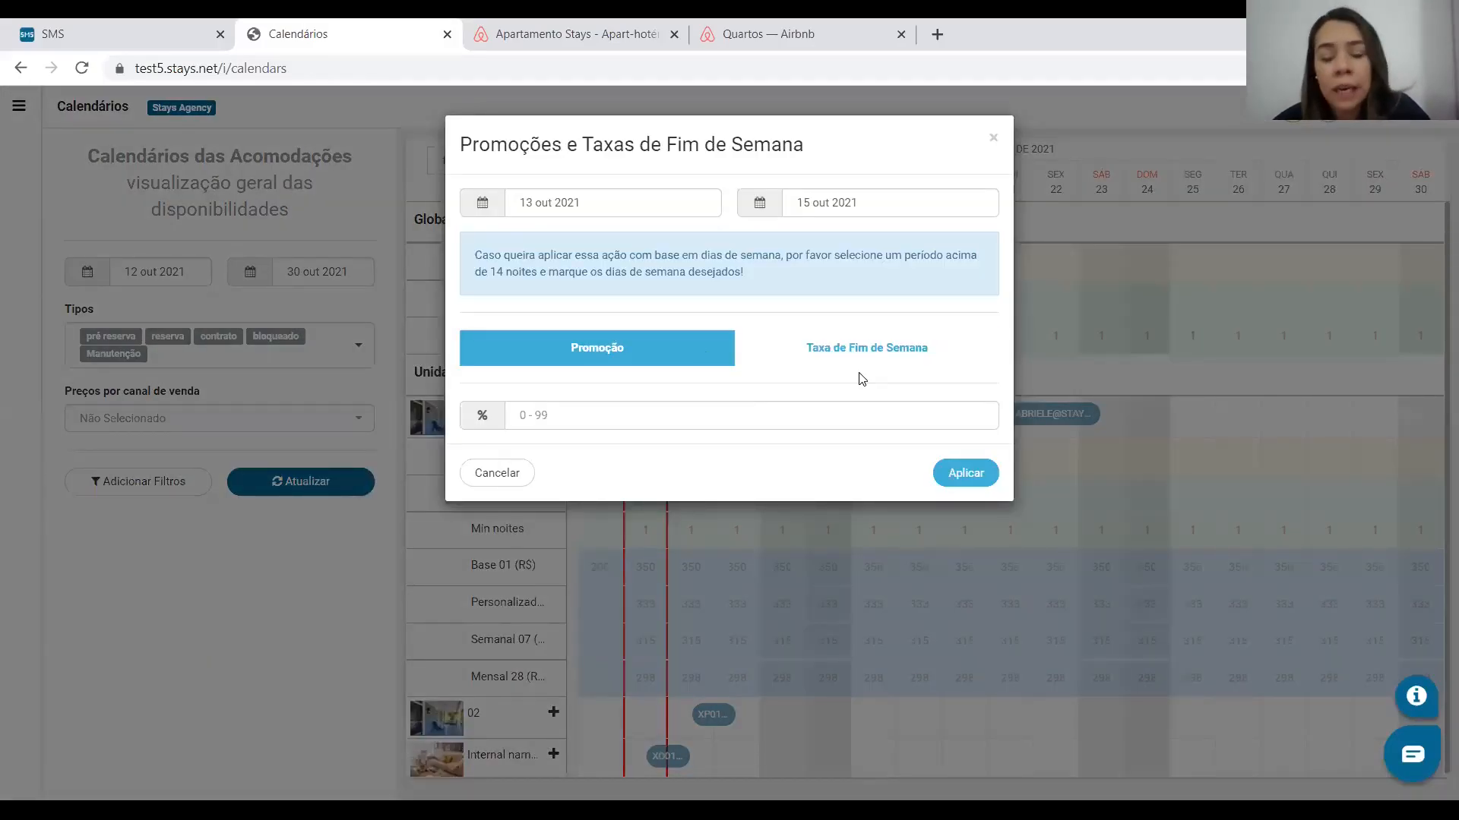
left_click(496, 474)
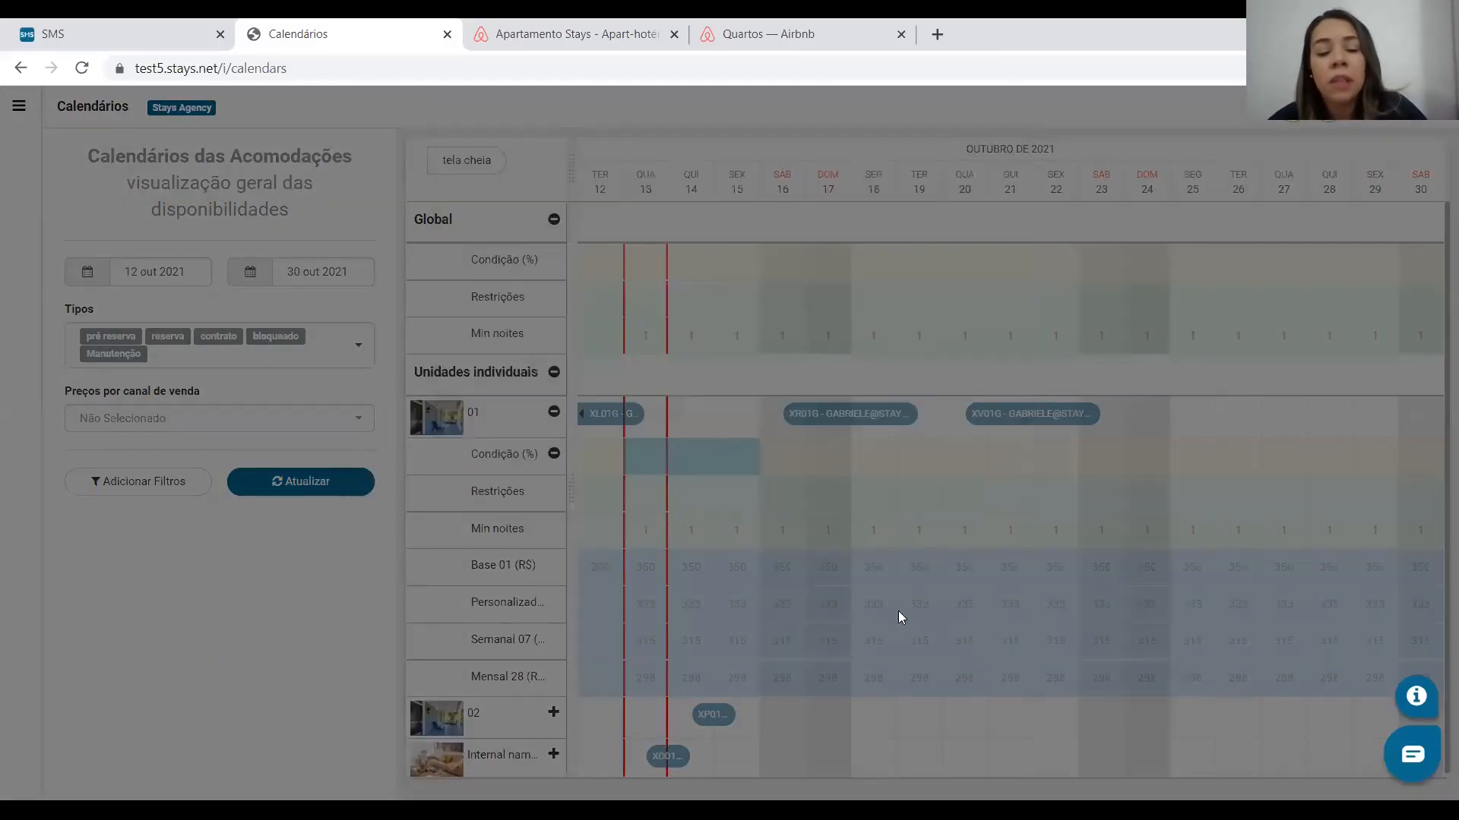